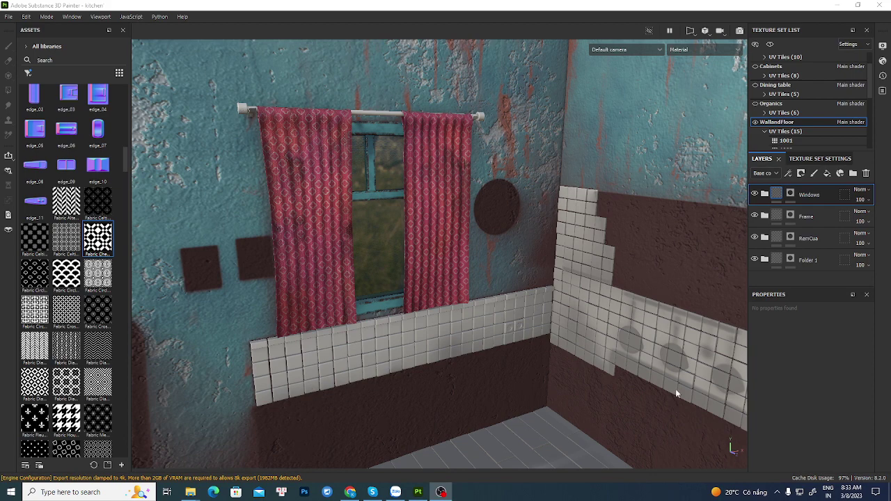
# Examine the kitchen walls and floor, then the curtain rod above the window
pyautogui.keyDown('alt'); pyautogui.moveTo(571, 342); pyautogui.dragTo(565, 157, button='middle'); pyautogui.keyUp('alt')
pyautogui.keyDown('alt'); pyautogui.moveTo(401, 282); pyautogui.dragTo(381, 332, button='right'); pyautogui.keyUp('alt')
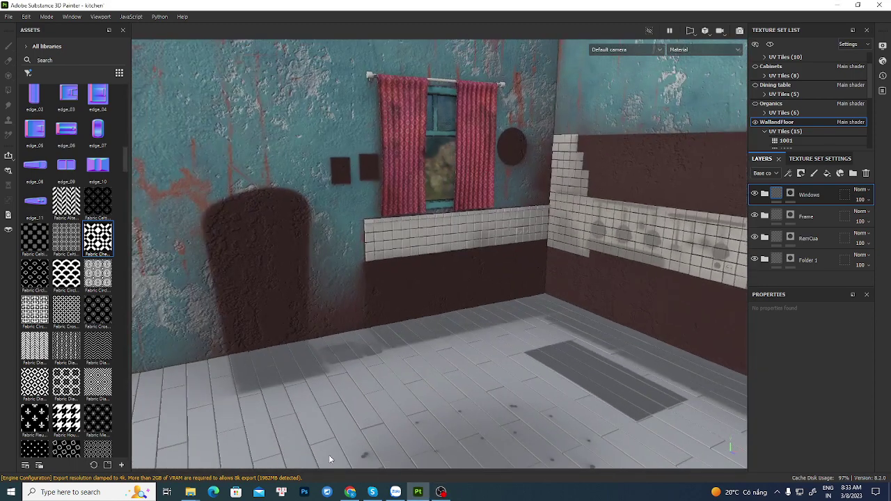
pyautogui.keyDown('alt'); pyautogui.moveTo(533, 268); pyautogui.dragTo(509, 293, button='right'); pyautogui.keyUp('alt')
pyautogui.keyDown('alt'); pyautogui.moveTo(527, 244); pyautogui.dragTo(712, 310, button='right'); pyautogui.keyUp('alt')
pyautogui.keyDown('alt'); pyautogui.moveTo(572, 206); pyautogui.dragTo(543, 300, button='middle'); pyautogui.keyUp('alt')
pyautogui.keyDown('alt'); pyautogui.moveTo(545, 227); pyautogui.dragTo(502, 318, button='right'); pyautogui.keyUp('alt')
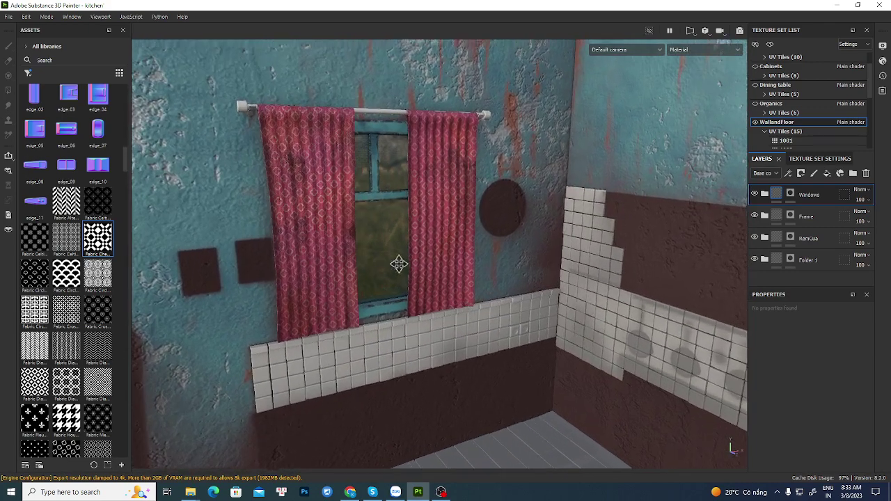
pyautogui.keyDown('alt'); pyautogui.moveTo(397, 262); pyautogui.dragTo(437, 373, button='middle'); pyautogui.keyUp('alt')
pyautogui.keyDown('alt'); pyautogui.moveTo(362, 239); pyautogui.dragTo(605, 330, button='right'); pyautogui.keyUp('alt')
pyautogui.keyDown('alt'); pyautogui.moveTo(433, 276); pyautogui.dragTo(456, 280, button='right'); pyautogui.keyUp('alt')
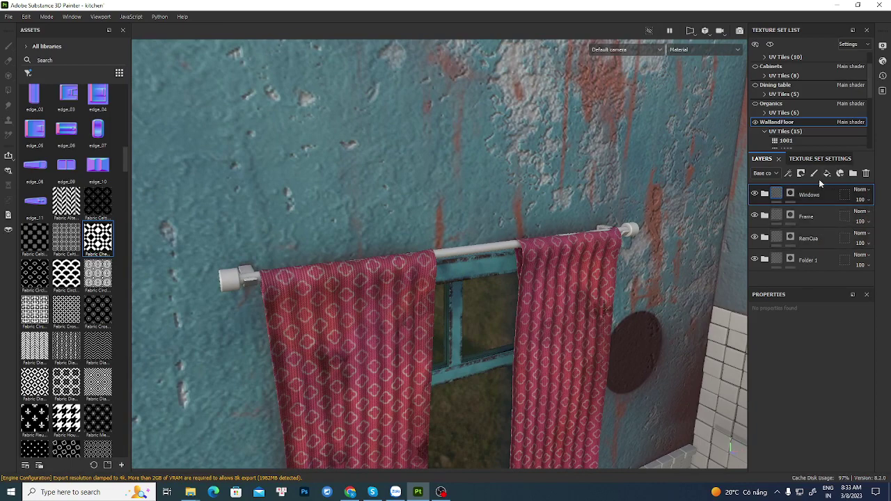
# Add a new fill layer to WallandFloor, grouped in its own folder with a black mask on the folder
pyautogui.click(827, 174)
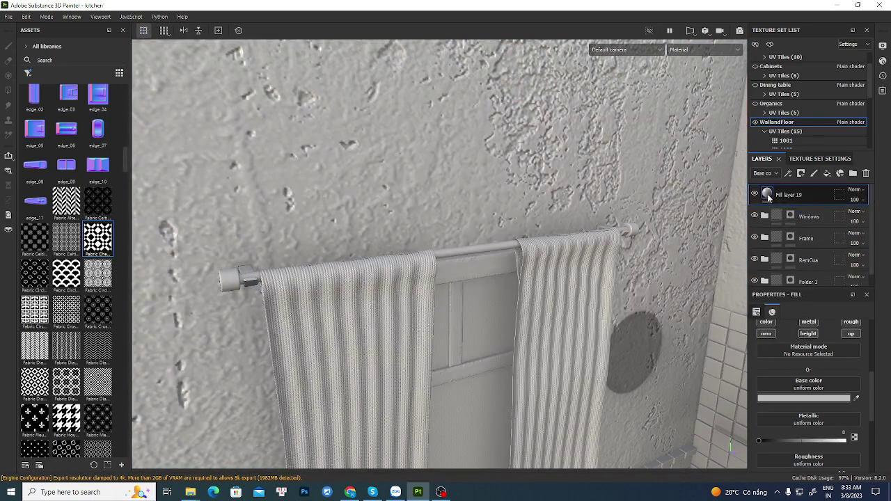
pyautogui.hotkey('ctrl', 'g')
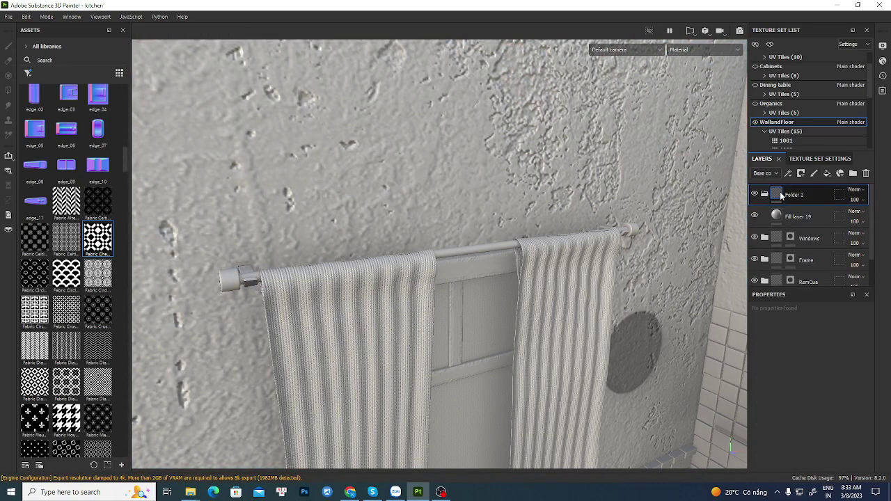
pyautogui.rightClick(778, 196)
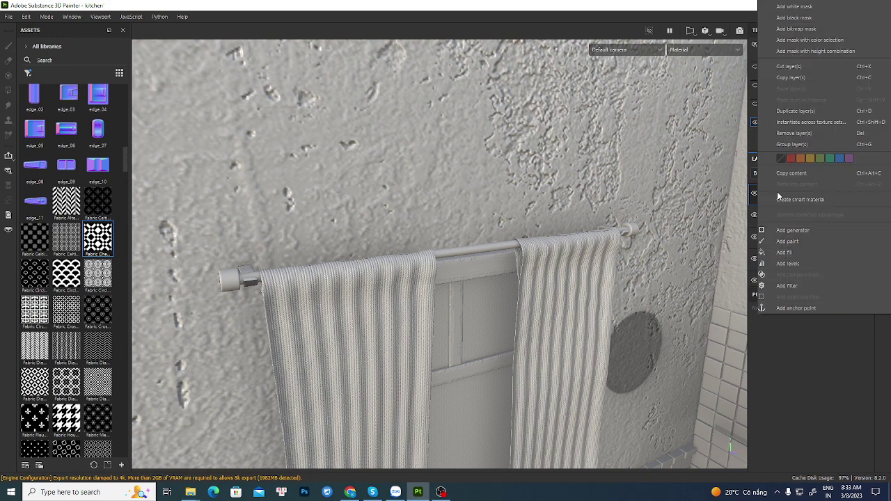
pyautogui.click(805, 21)
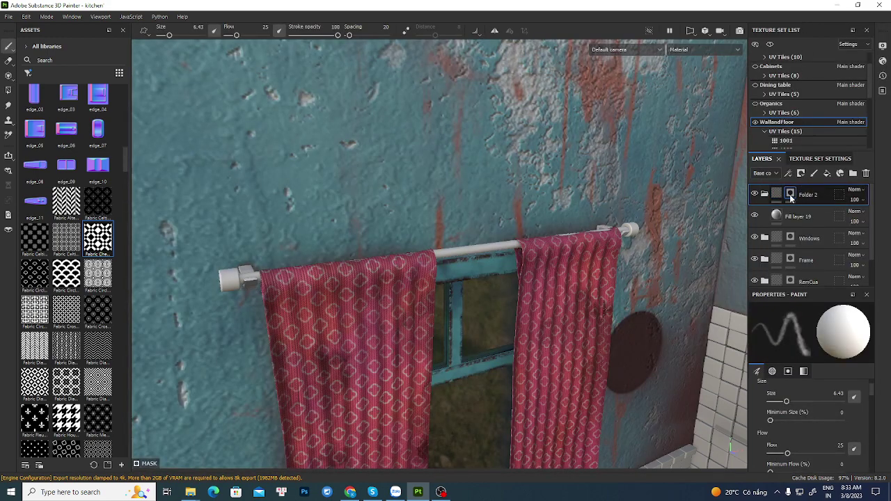
# Reveal the curtain rod, its end caps and its brackets in the folder's black mask with mesh-mode Polygon Fill
pyautogui.press('4')
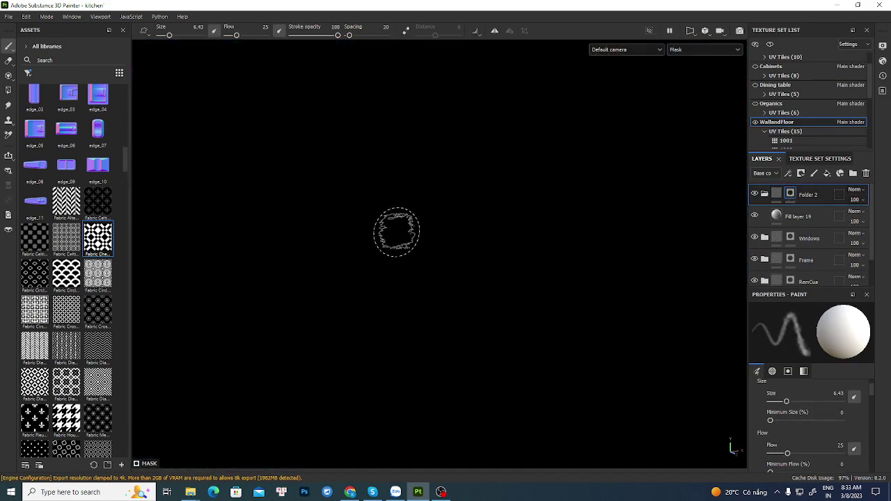
pyautogui.click(453, 256)
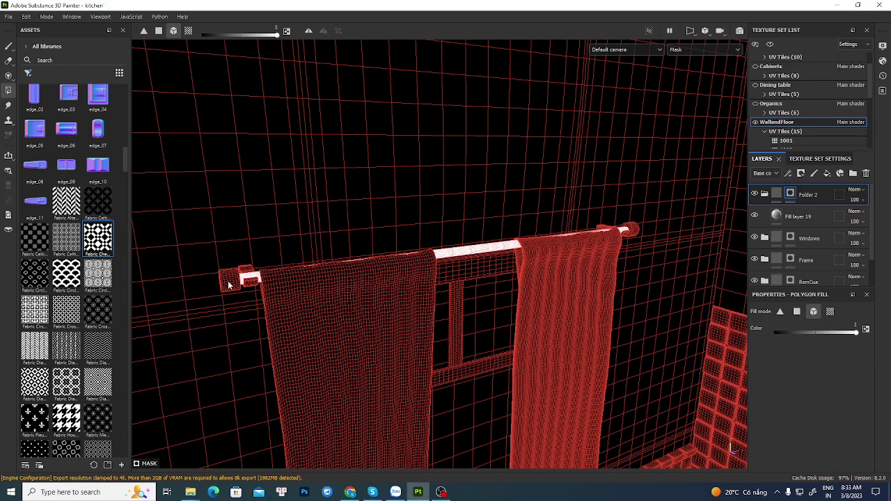
pyautogui.keyDown('alt'); pyautogui.moveTo(559, 276); pyautogui.dragTo(552, 268); pyautogui.keyUp('alt')
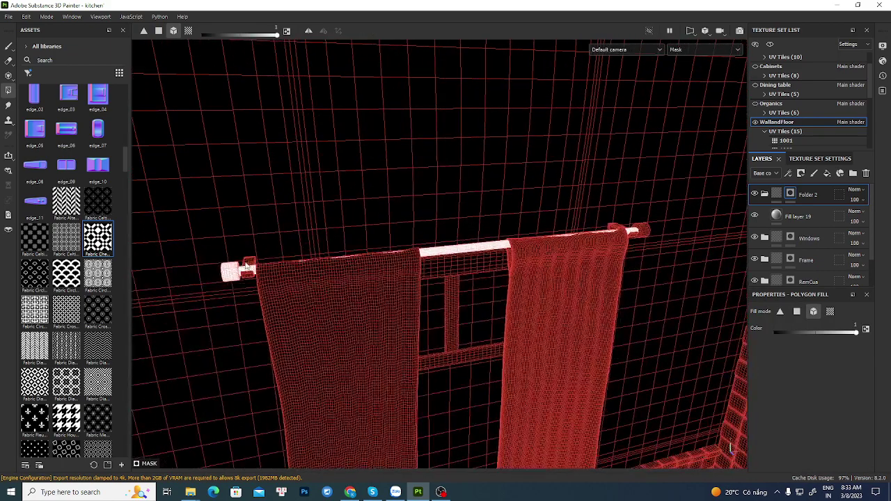
pyautogui.moveTo(477, 259)
pyautogui.keyDown('alt'); pyautogui.mouseDown()
pyautogui.moveTo(487, 230)
pyautogui.moveTo(499, 302)
pyautogui.moveTo(564, 300)
pyautogui.moveTo(481, 281)
pyautogui.moveTo(474, 251)
pyautogui.moveTo(557, 249)
pyautogui.moveTo(558, 274)
pyautogui.moveTo(470, 266)
pyautogui.mouseUp(); pyautogui.keyUp('alt')
pyautogui.press('1')
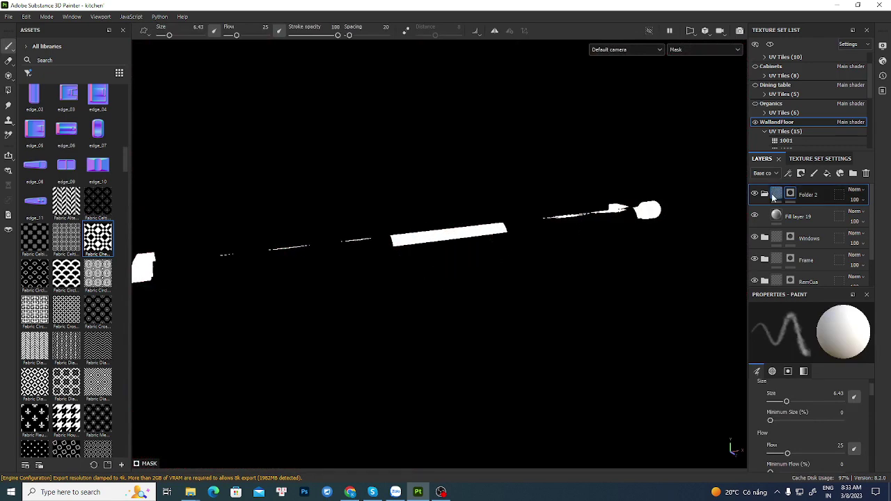
pyautogui.click(774, 197)
# Find the Iron Hammered material in the asset library and add it inside the curtain rod's folder
pyautogui.keyDown('alt'); pyautogui.moveTo(391, 239); pyautogui.dragTo(385, 207, button='middle'); pyautogui.keyUp('alt')
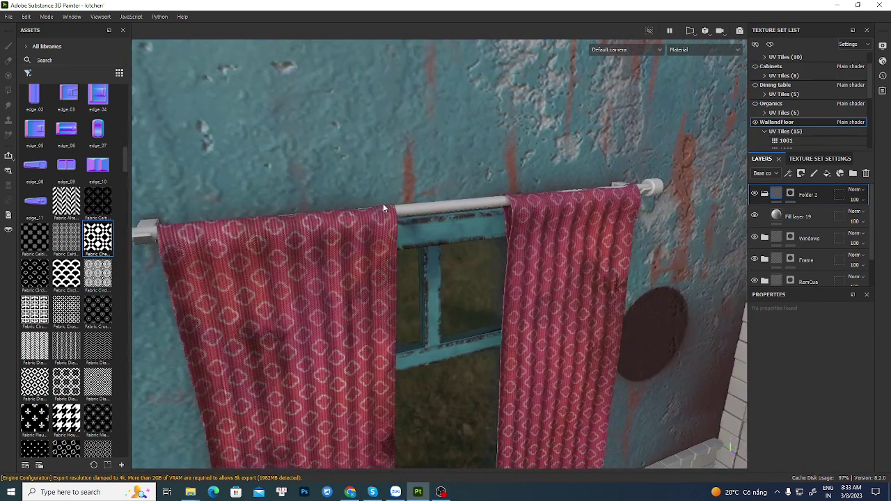
pyautogui.click(28, 72)
pyautogui.click(38, 92)
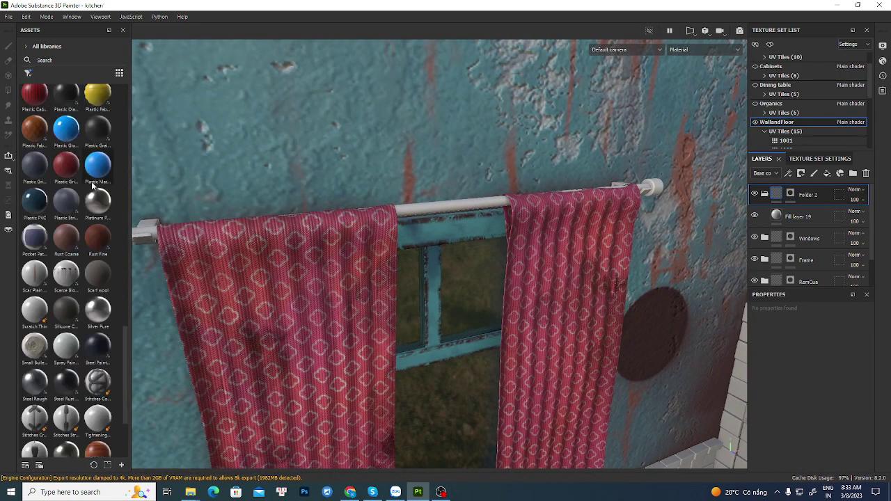
pyautogui.scroll(-2, 88, 204)
pyautogui.scroll(3, 87, 206)
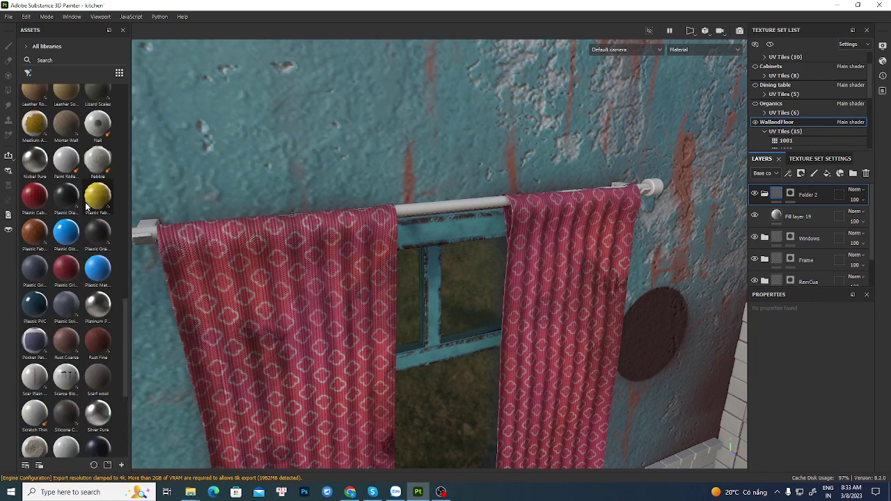
pyautogui.scroll(-2, 91, 234)
pyautogui.scroll(10, 90, 232)
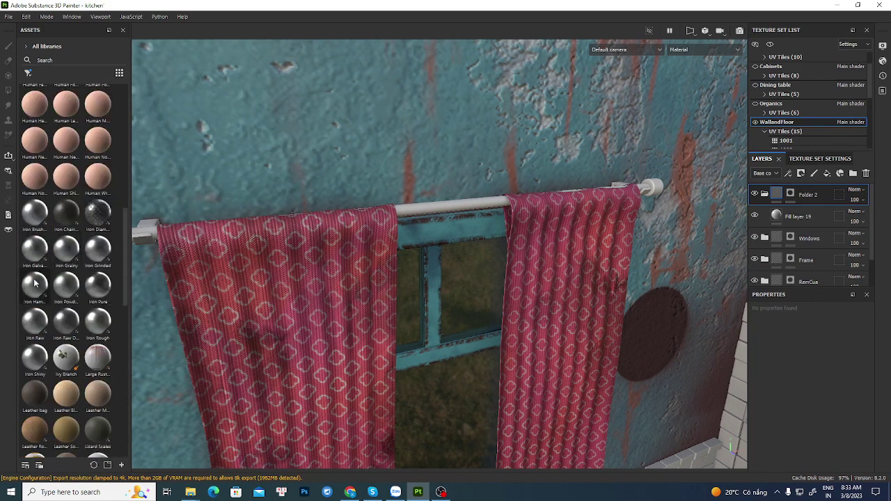
pyautogui.moveTo(38, 279)
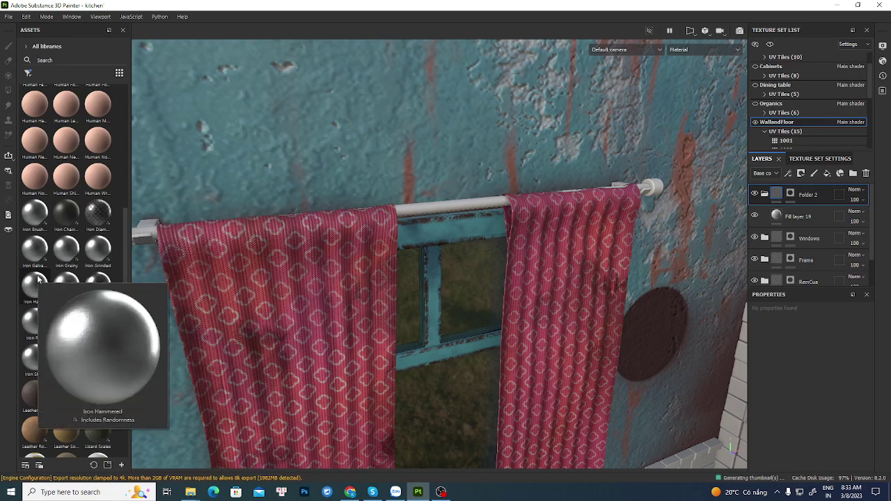
pyautogui.moveTo(37, 285); pyautogui.dragTo(768, 216)
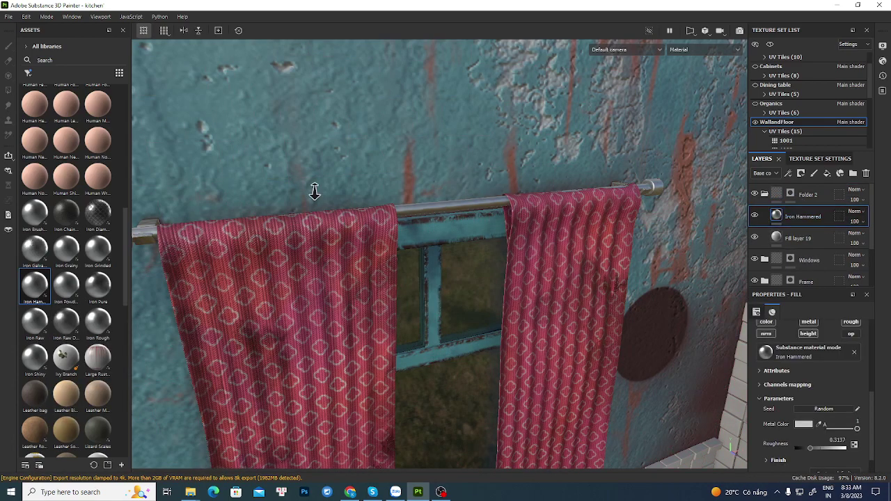
# Set the Iron Hammered layer's roughness to 0.5268
pyautogui.keyDown('alt'); pyautogui.moveTo(314, 192); pyautogui.dragTo(422, 233, button='right'); pyautogui.keyUp('alt')
pyautogui.keyDown('alt'); pyautogui.moveTo(422, 233); pyautogui.dragTo(500, 223); pyautogui.keyUp('alt')
pyautogui.keyDown('alt'); pyautogui.moveTo(499, 223); pyautogui.dragTo(627, 206, button='middle'); pyautogui.keyUp('alt')
pyautogui.keyDown('alt'); pyautogui.moveTo(449, 217); pyautogui.dragTo(348, 236); pyautogui.keyUp('alt')
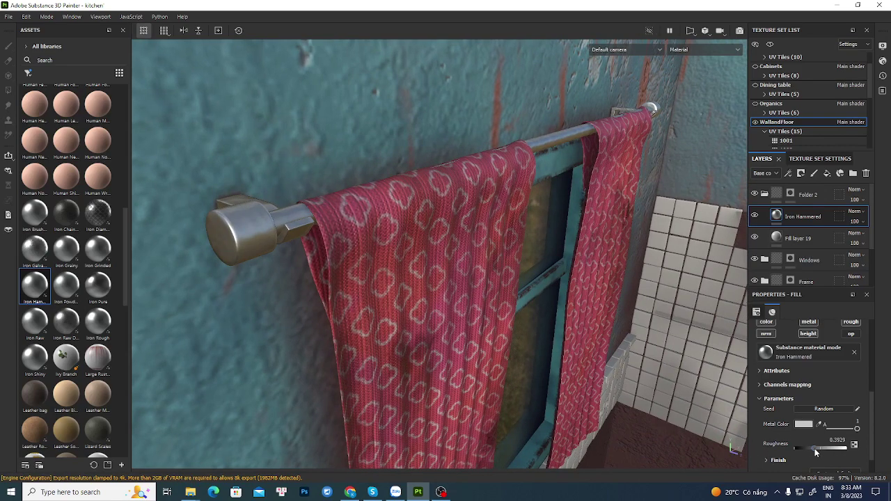
pyautogui.moveTo(815, 449); pyautogui.dragTo(819, 449)
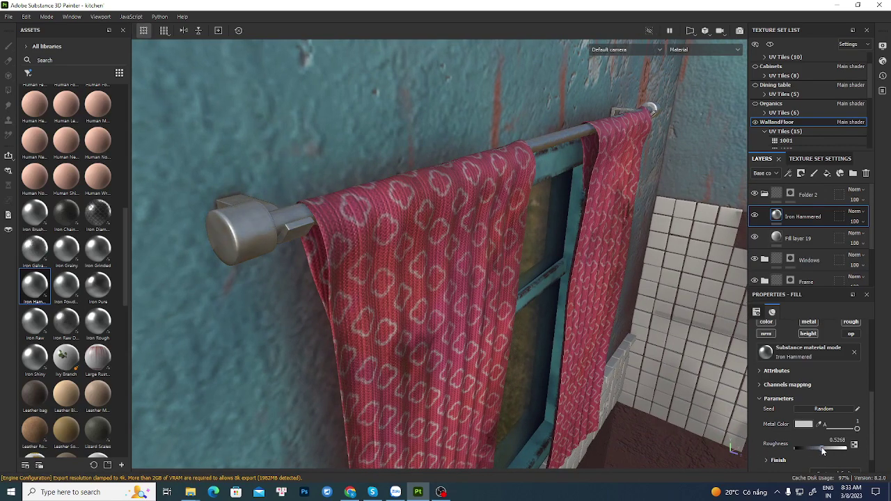
# Add a fill layer above Iron Hammered and set its base color to dark red 841F1F
pyautogui.keyDown('alt'); pyautogui.moveTo(252, 253); pyautogui.dragTo(481, 240); pyautogui.keyUp('alt')
pyautogui.keyDown('alt'); pyautogui.moveTo(480, 241); pyautogui.dragTo(685, 390, button='right'); pyautogui.keyUp('alt')
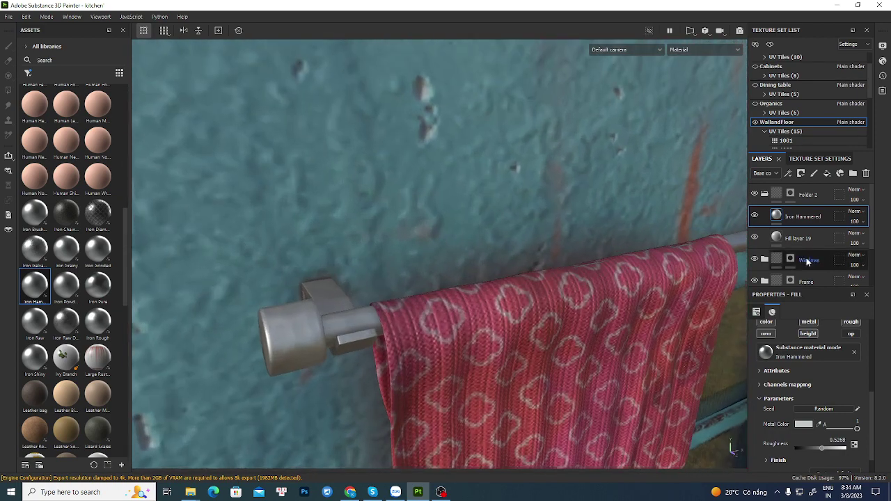
pyautogui.click(827, 173)
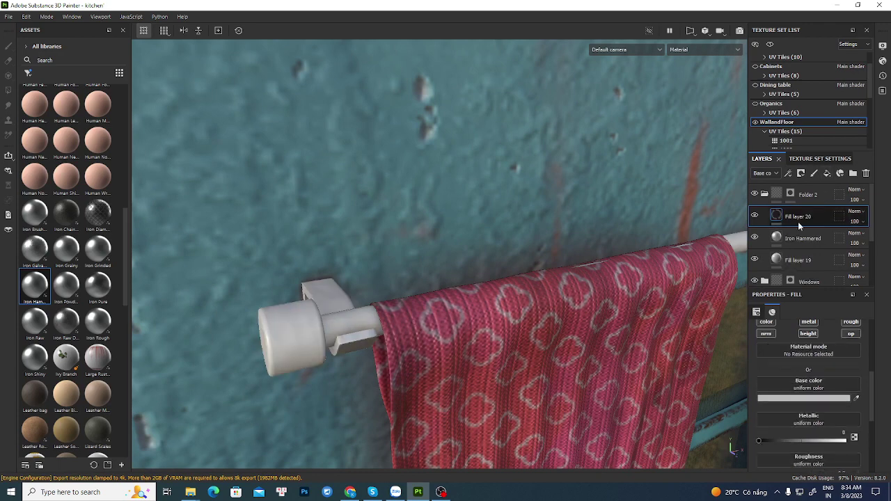
pyautogui.moveTo(779, 217)
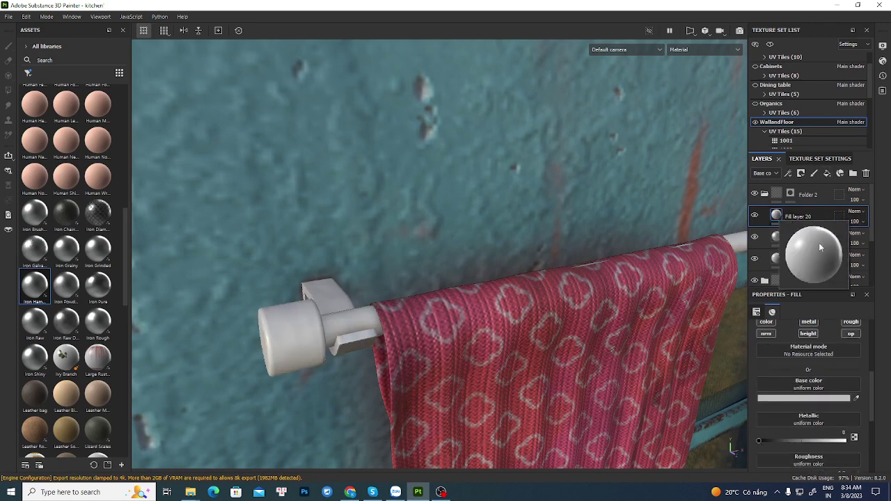
pyautogui.click(802, 398)
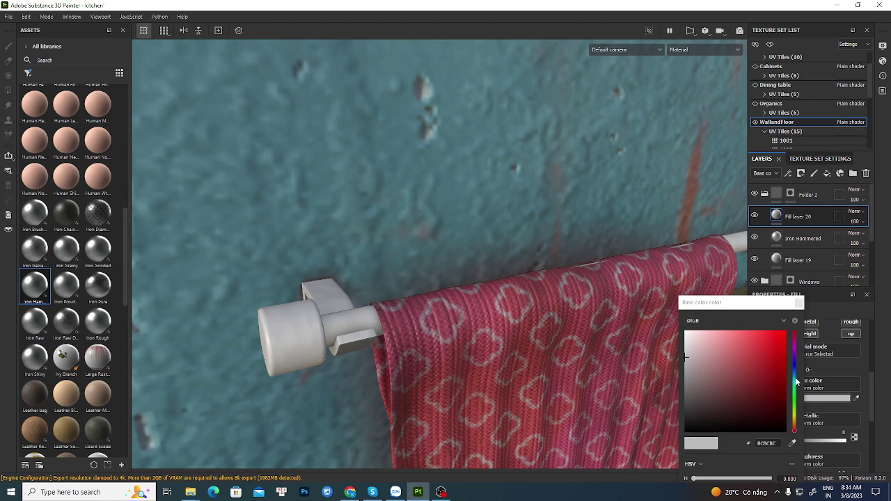
pyautogui.click(761, 379)
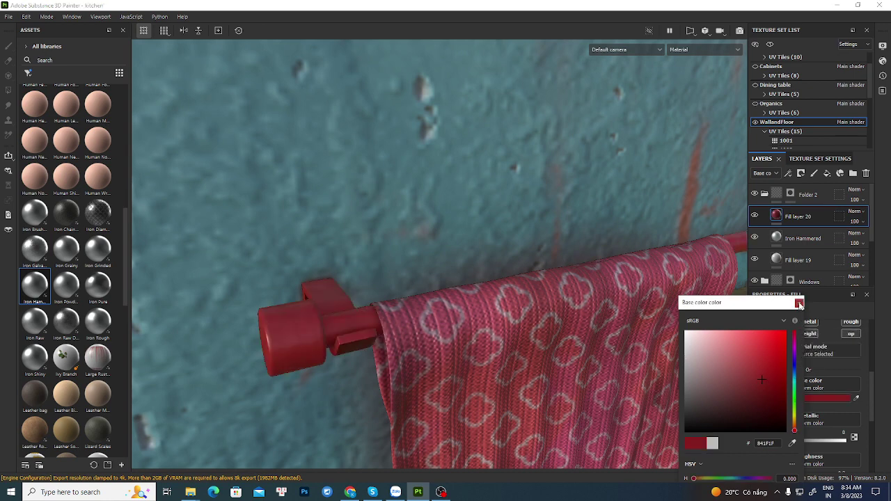
pyautogui.click(799, 303)
# Add a black mask to the dark red fill layer and set the layer's roughness to 0.4115
pyautogui.rightClick(801, 216)
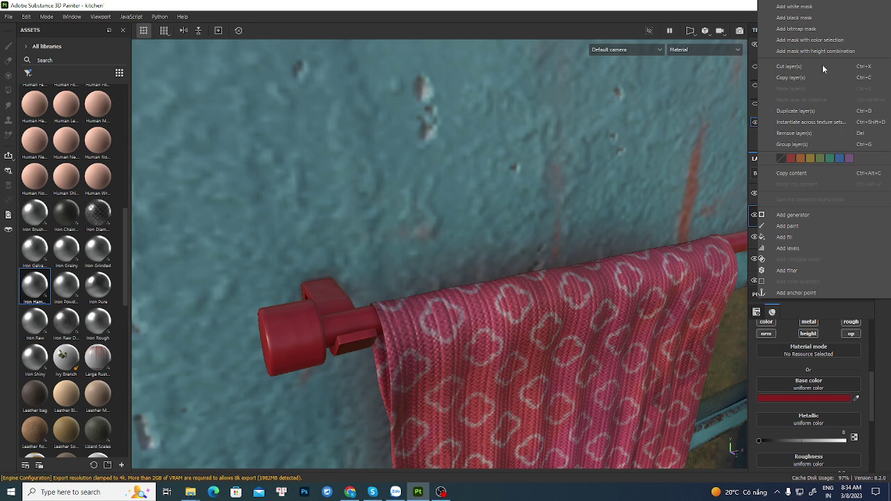
pyautogui.click(820, 28)
pyautogui.rightClick(790, 217)
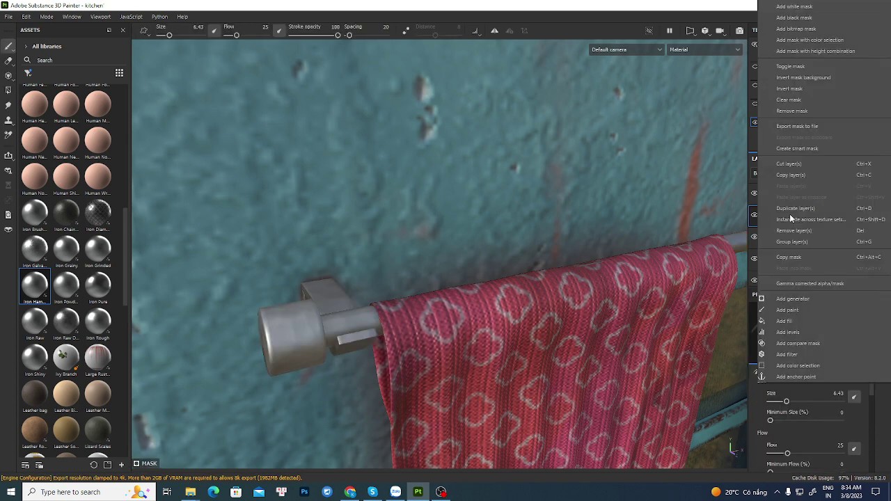
pyautogui.press('Escape')
pyautogui.click(778, 215)
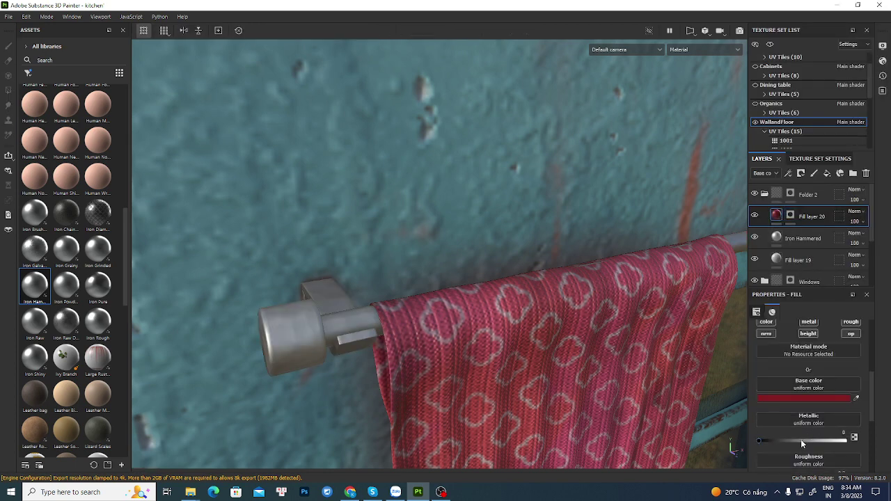
pyautogui.scroll(-1, 811, 428)
pyautogui.click(793, 455)
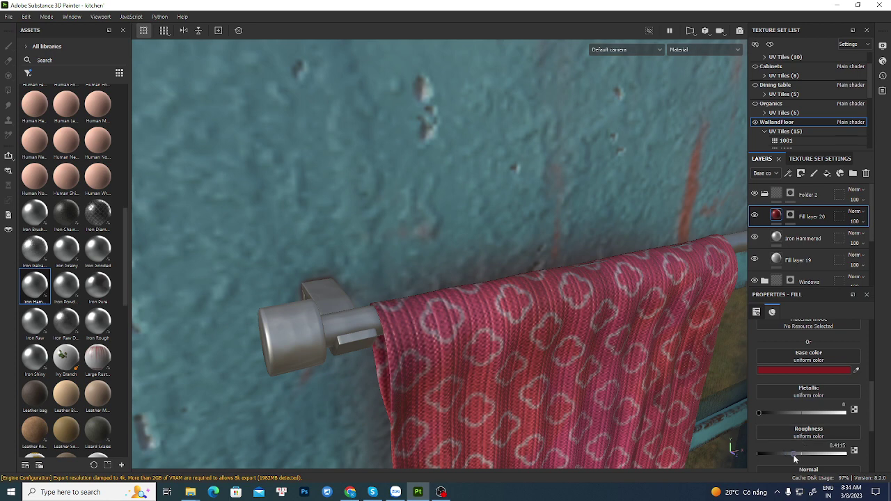
pyautogui.click(788, 215)
pyautogui.rightClick(792, 218)
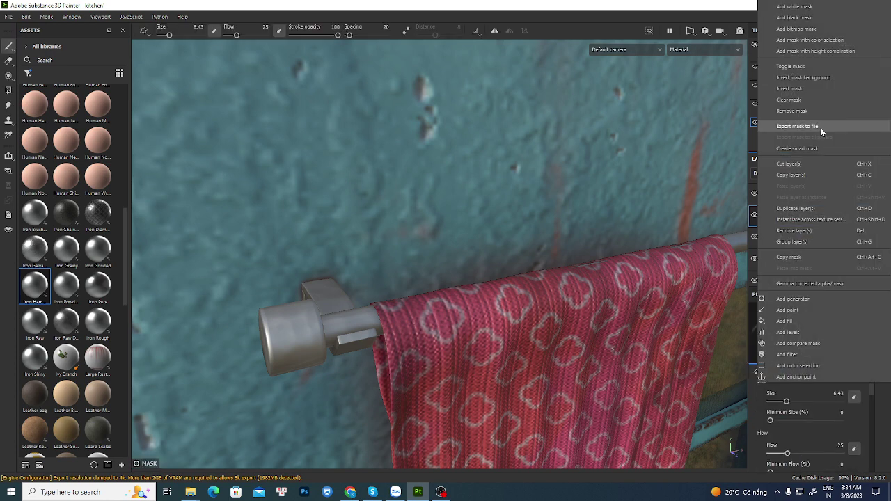
pyautogui.click(807, 301)
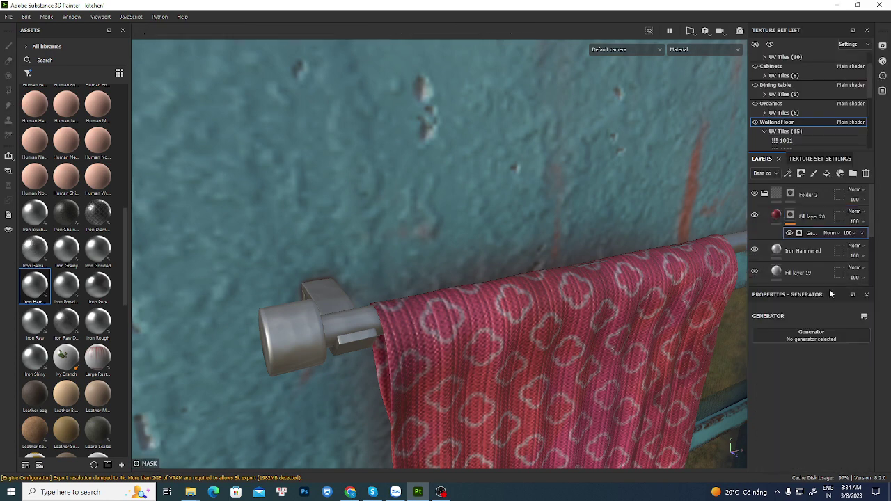
pyautogui.click(835, 337)
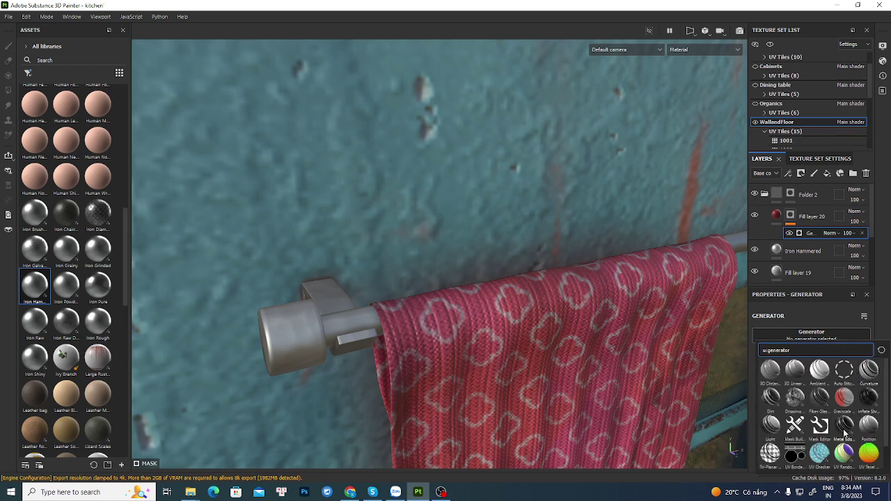
pyautogui.click(857, 242)
# Add a Metal Edge Wear generator to the dark red fill layer's mask
pyautogui.click(790, 216)
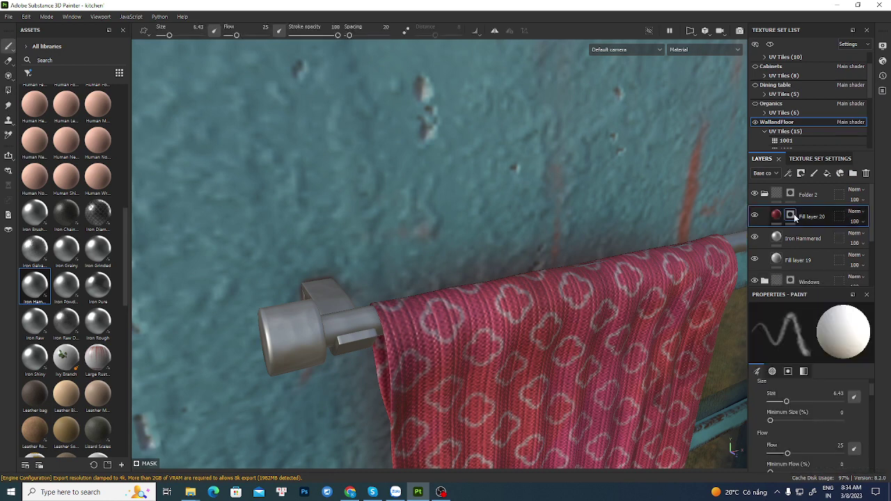
pyautogui.rightClick(790, 216)
pyautogui.click(799, 297)
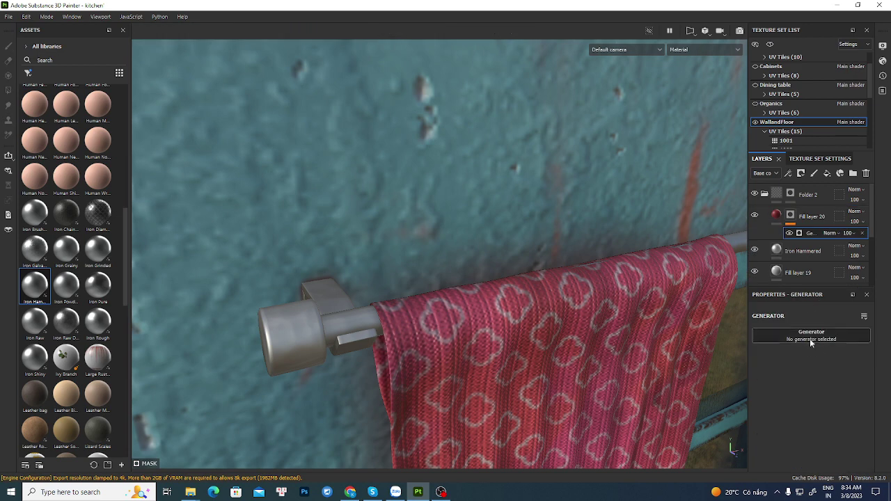
pyautogui.click(809, 337)
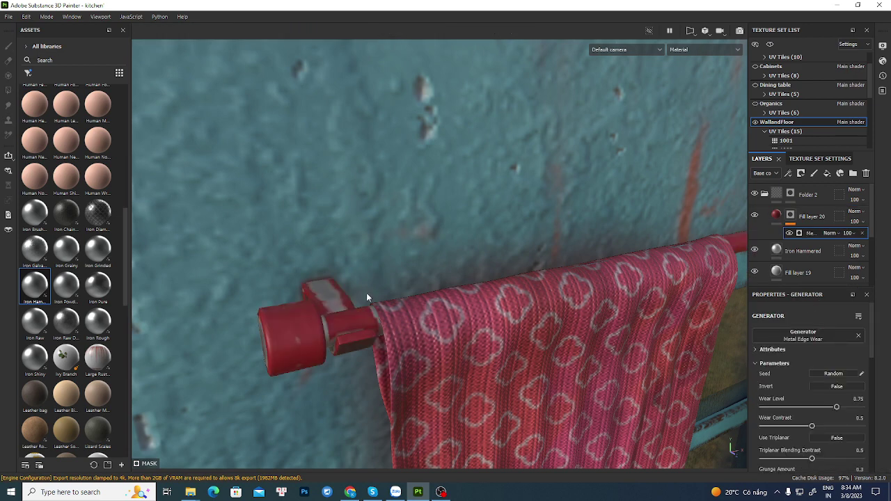
pyautogui.keyDown('alt'); pyautogui.moveTo(367, 292); pyautogui.dragTo(409, 336); pyautogui.keyUp('alt')
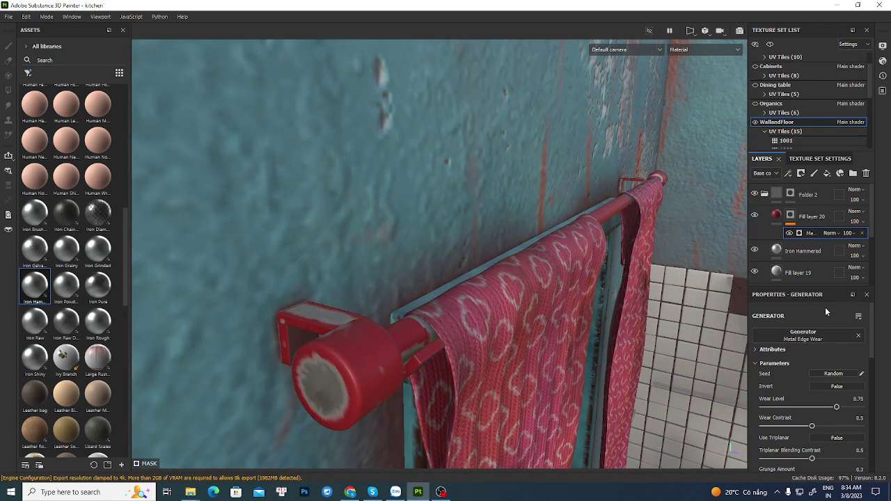
# Invert the Metal Edge Wear generator on the red paint layer's mask and set its wear level to 0.35
pyautogui.click(837, 386)
pyautogui.keyDown('alt'); pyautogui.moveTo(328, 348); pyautogui.dragTo(384, 347); pyautogui.keyUp('alt')
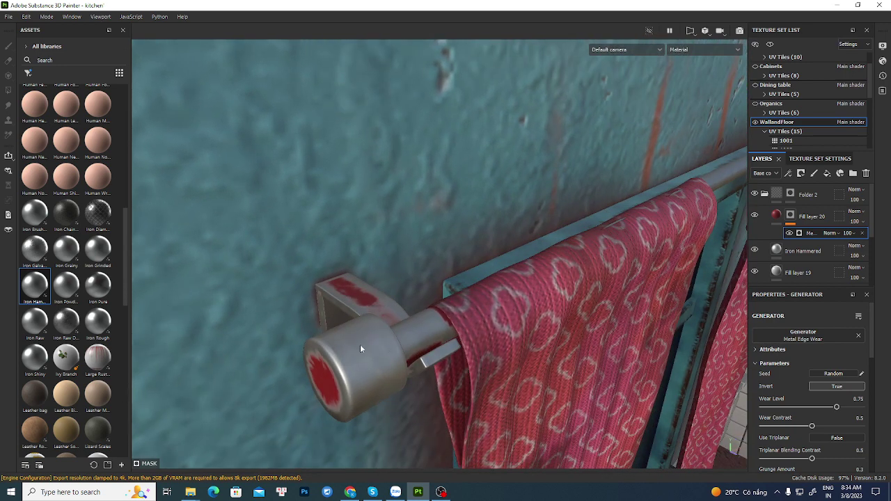
pyautogui.moveTo(837, 409); pyautogui.dragTo(798, 411)
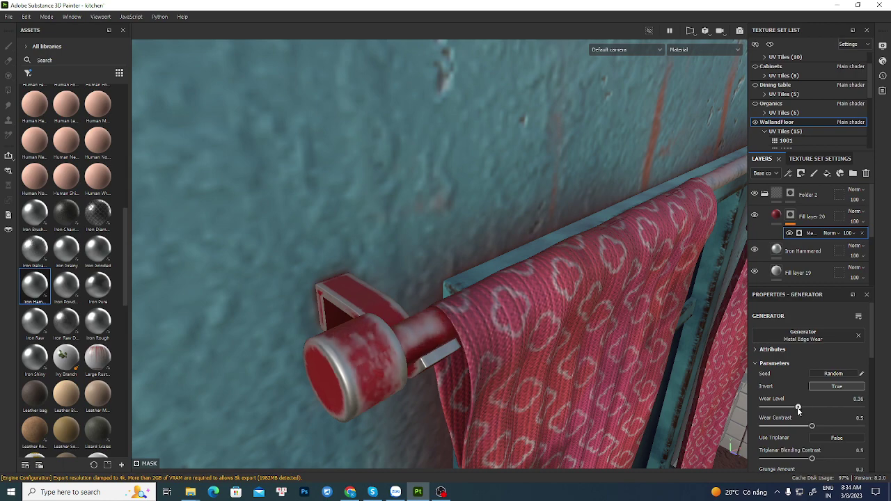
pyautogui.keyDown('alt'); pyautogui.moveTo(334, 367); pyautogui.dragTo(447, 231); pyautogui.keyUp('alt')
pyautogui.keyDown('alt'); pyautogui.moveTo(393, 228); pyautogui.dragTo(389, 260); pyautogui.keyUp('alt')
pyautogui.keyDown('alt'); pyautogui.moveTo(379, 313); pyautogui.dragTo(384, 295, button='right'); pyautogui.keyUp('alt')
pyautogui.keyDown('alt'); pyautogui.moveTo(383, 294); pyautogui.dragTo(380, 275); pyautogui.keyUp('alt')
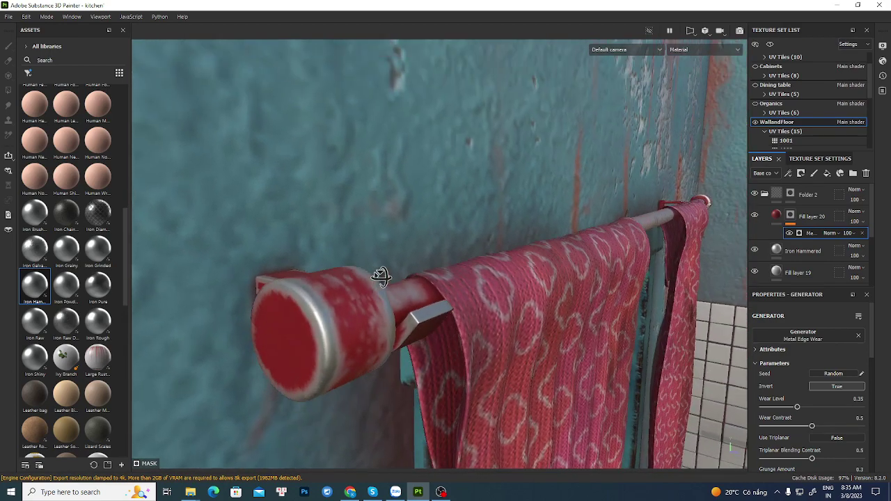
# Set the Metal Edge Wear generator's grunge amount to 0.69
pyautogui.scroll(-1, 814, 413)
pyautogui.scroll(-1, 811, 425)
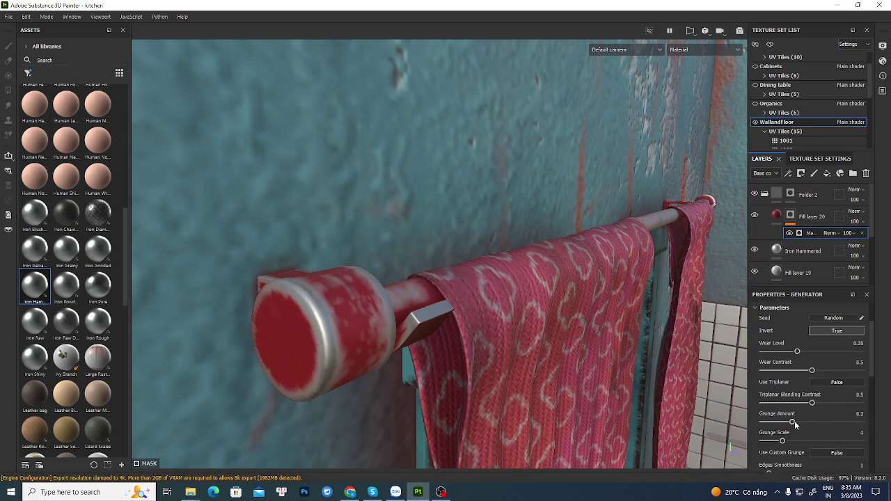
pyautogui.moveTo(793, 422); pyautogui.dragTo(830, 421)
pyautogui.keyDown('alt'); pyautogui.moveTo(446, 284); pyautogui.dragTo(392, 279); pyautogui.keyUp('alt')
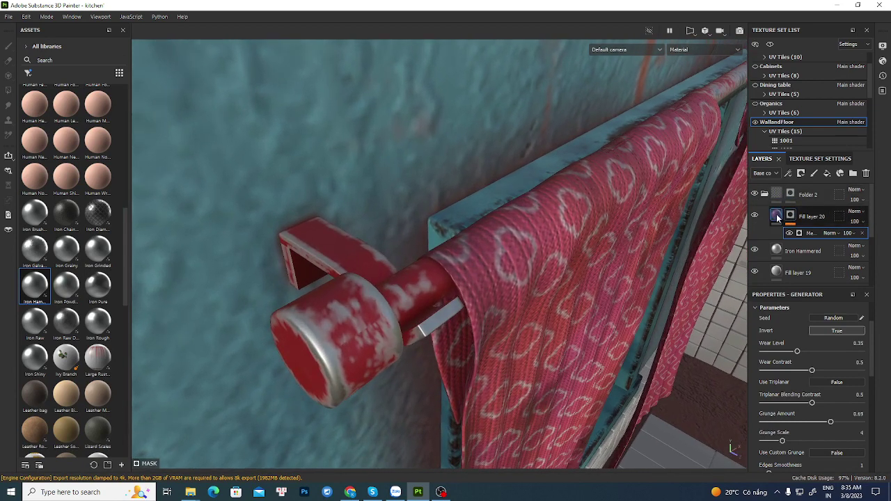
# Set the height of the red paint fill layer to 0.02 to give the paint slight thickness
pyautogui.click(777, 217)
pyautogui.scroll(-5, 820, 405)
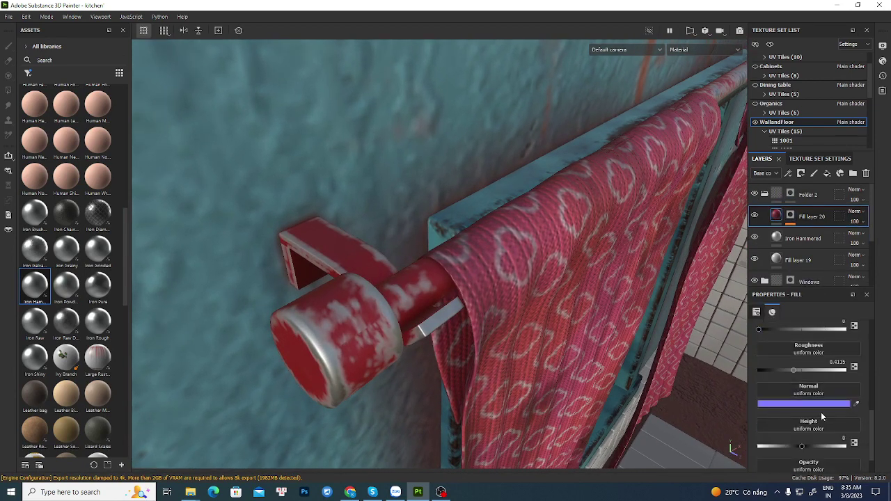
pyautogui.moveTo(802, 446); pyautogui.dragTo(809, 446)
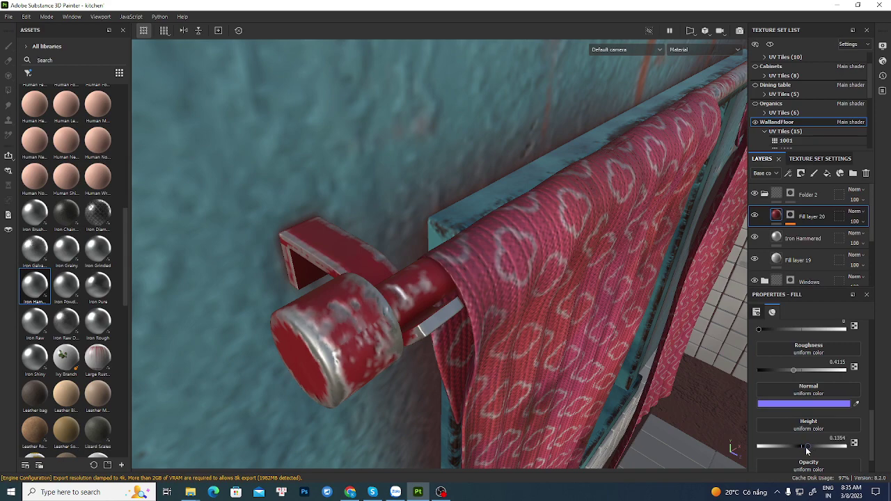
pyautogui.keyDown('alt'); pyautogui.moveTo(306, 334); pyautogui.dragTo(718, 276); pyautogui.keyUp('alt')
pyautogui.scroll(5, 456, 315)
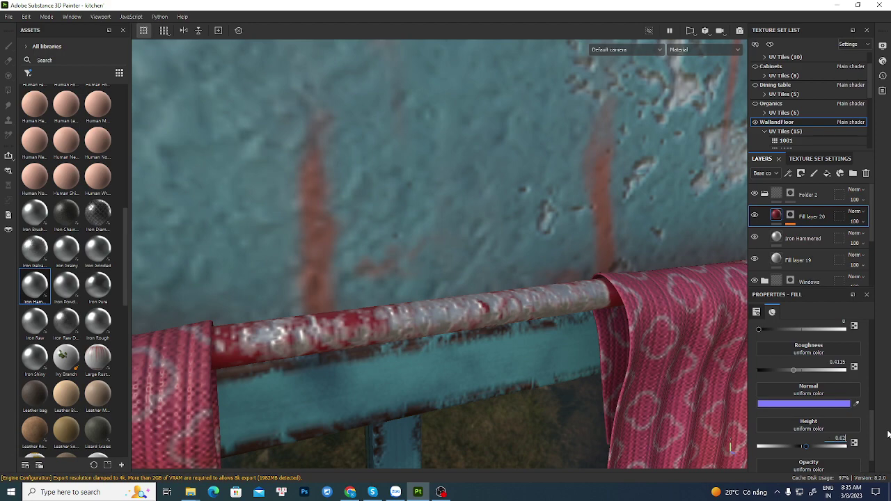
pyautogui.press('Return')
pyautogui.keyDown('alt'); pyautogui.moveTo(431, 374); pyautogui.dragTo(423, 228); pyautogui.keyUp('alt')
pyautogui.keyDown('alt'); pyautogui.moveTo(423, 228); pyautogui.dragTo(698, 325, button='right'); pyautogui.keyUp('alt')
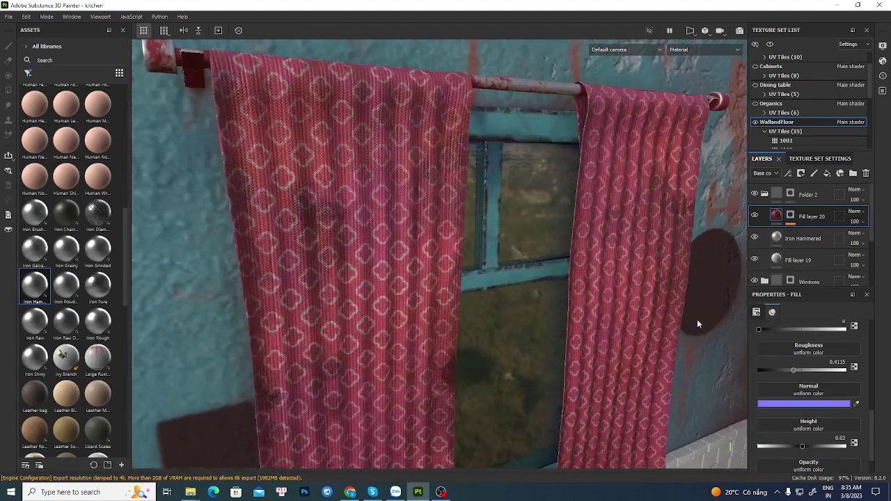
# Filter the assets to smart masks and examine the dirt and edge masks for one that suits the rod
pyautogui.keyDown('alt'); pyautogui.moveTo(439, 294); pyautogui.dragTo(551, 442, button='middle'); pyautogui.keyUp('alt')
pyautogui.keyDown('alt'); pyautogui.moveTo(369, 284); pyautogui.dragTo(360, 255); pyautogui.keyUp('alt')
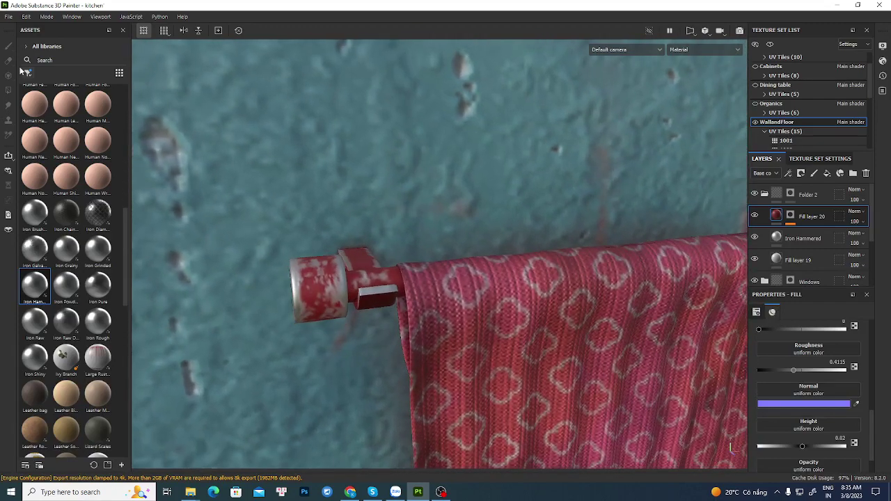
pyautogui.click(28, 73)
pyautogui.click(44, 113)
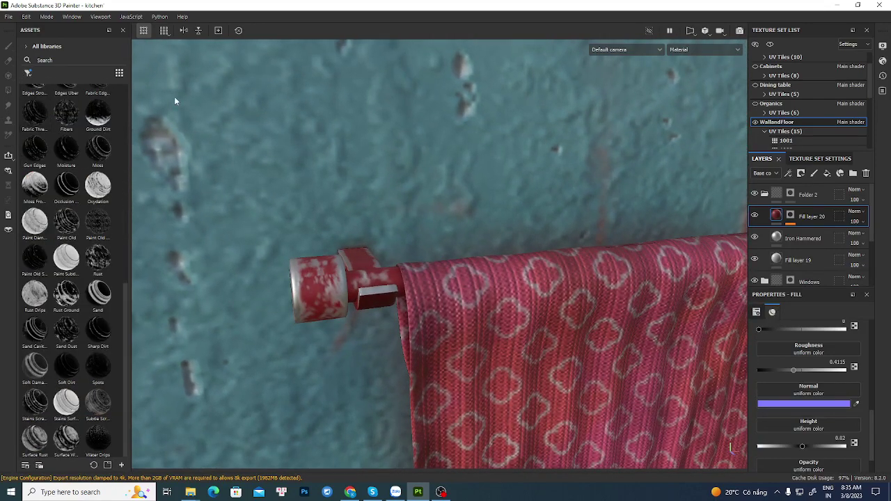
pyautogui.scroll(5, 75, 187)
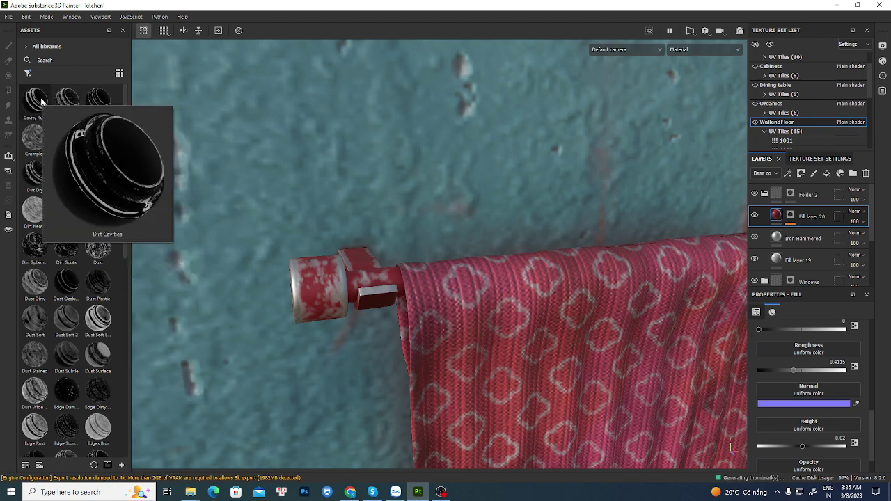
pyautogui.moveTo(95, 97)
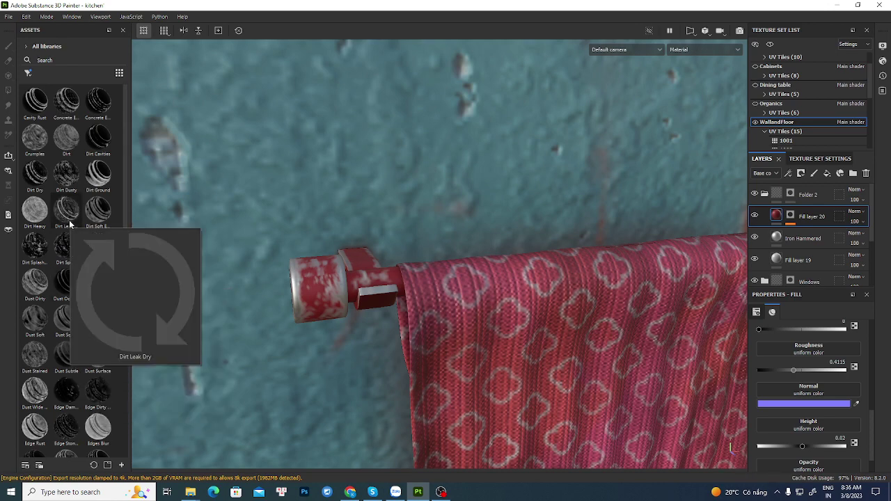
pyautogui.scroll(-3, 111, 412)
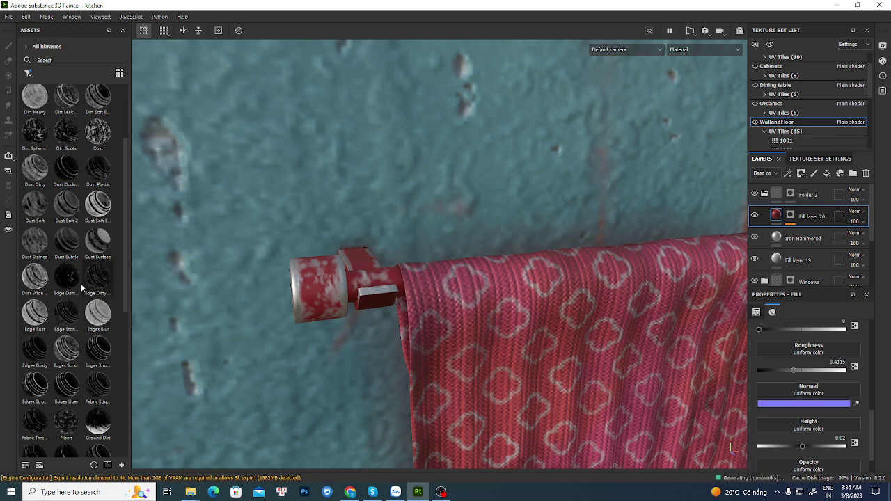
pyautogui.moveTo(73, 285)
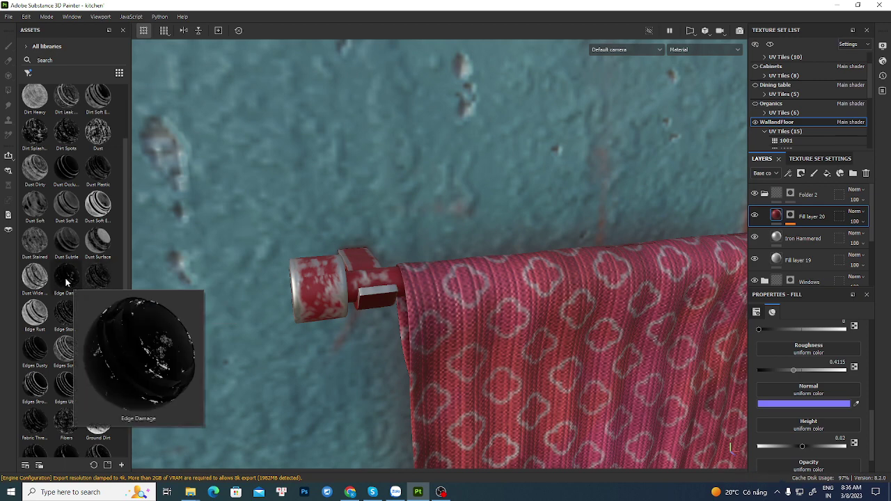
pyautogui.moveTo(37, 324)
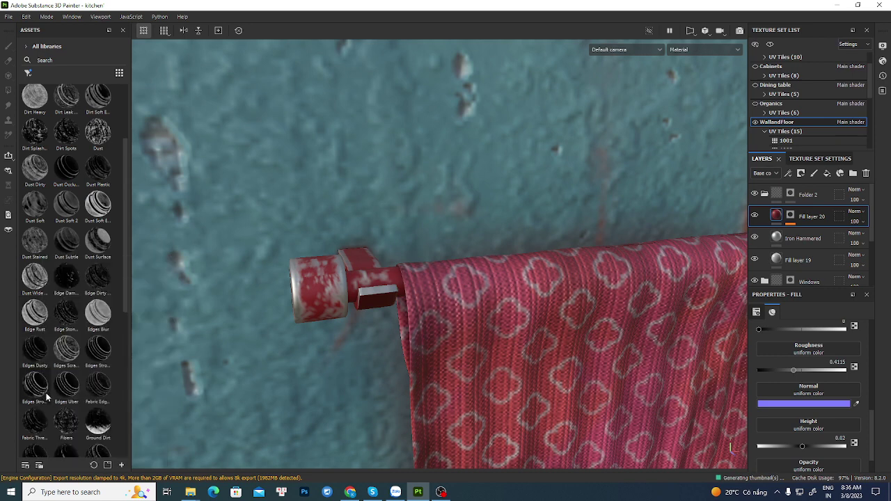
pyautogui.moveTo(48, 396)
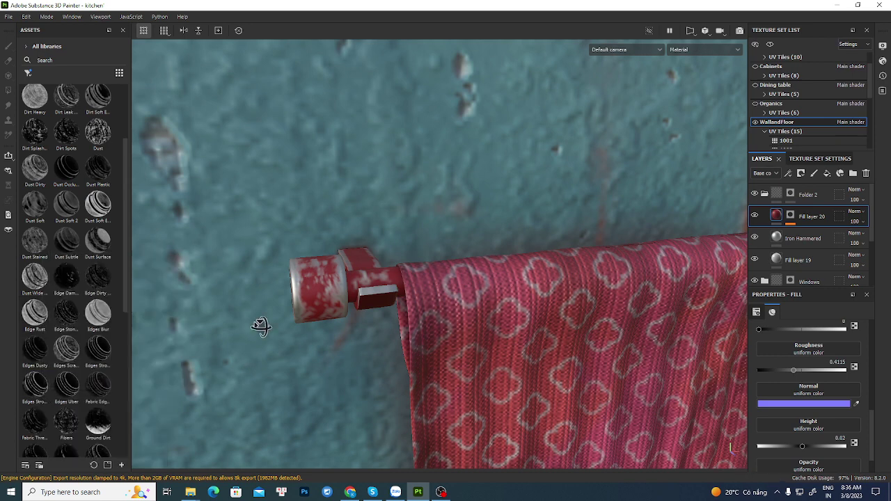
# Add a new fill layer above the red paint layer and give it a black mask
pyautogui.keyDown('alt'); pyautogui.moveTo(261, 325); pyautogui.dragTo(274, 327); pyautogui.keyUp('alt')
pyautogui.keyDown('alt'); pyautogui.moveTo(461, 228); pyautogui.dragTo(440, 239); pyautogui.keyUp('alt')
pyautogui.moveTo(479, 247)
pyautogui.keyDown('alt'); pyautogui.mouseDown()
pyautogui.moveTo(400, 288)
pyautogui.moveTo(406, 246)
pyautogui.moveTo(384, 243)
pyautogui.moveTo(388, 225)
pyautogui.mouseUp(); pyautogui.keyUp('alt')
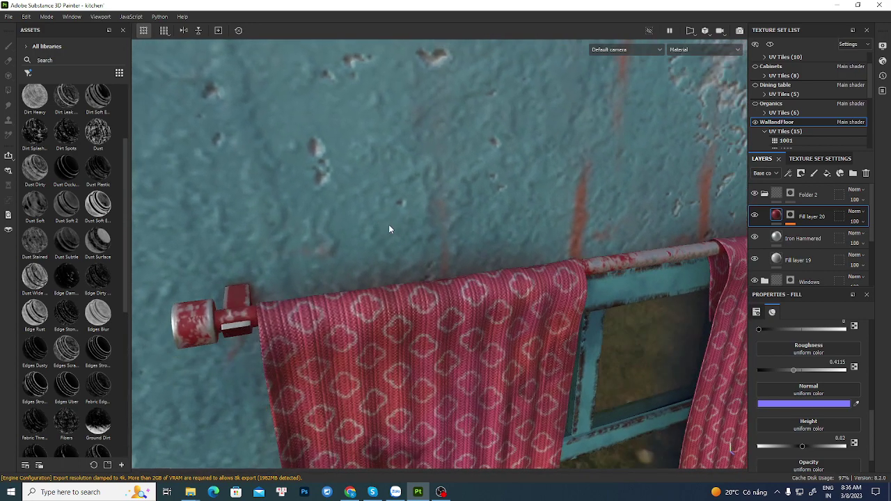
pyautogui.keyDown('alt'); pyautogui.moveTo(388, 225); pyautogui.dragTo(485, 226, button='middle'); pyautogui.keyUp('alt')
pyautogui.keyDown('alt'); pyautogui.moveTo(485, 226); pyautogui.dragTo(491, 229); pyautogui.keyUp('alt')
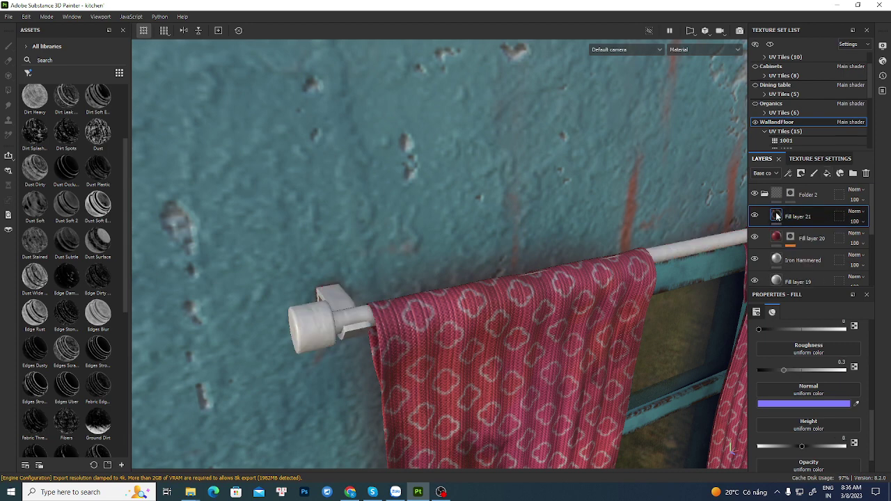
pyautogui.rightClick(803, 215)
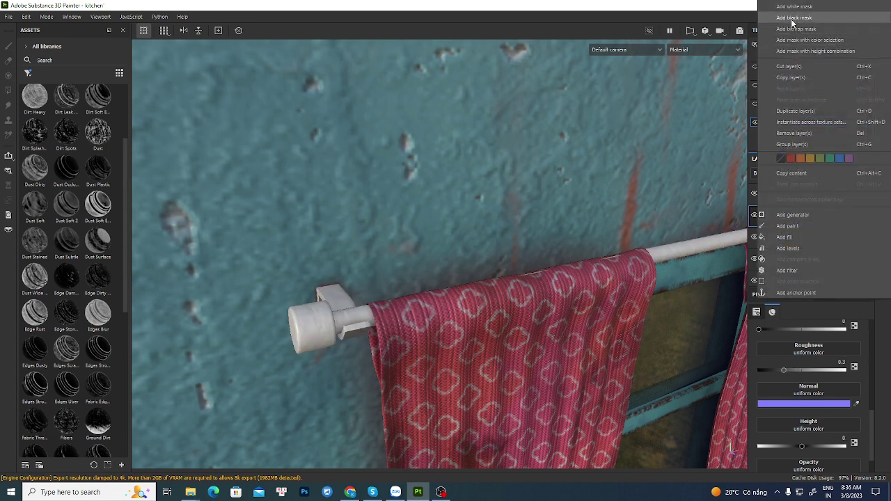
pyautogui.click(792, 18)
# Add a fill to the new layer's mask and assign the Grunge Pebbles Dirt texture as its grayscale
pyautogui.rightClick(793, 216)
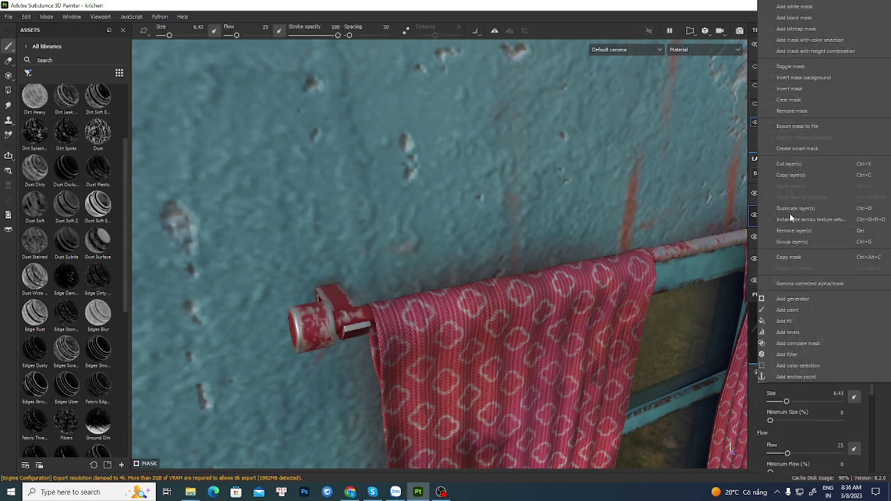
pyautogui.click(802, 320)
pyautogui.click(832, 351)
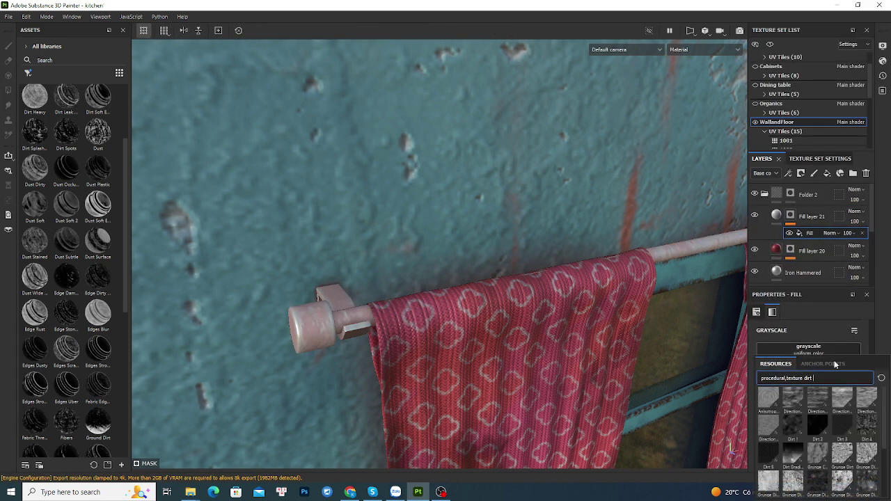
pyautogui.moveTo(863, 432)
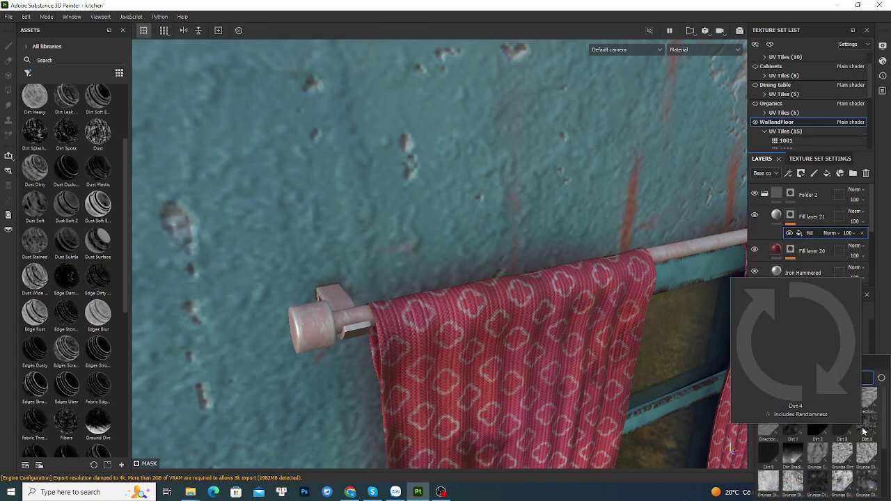
pyautogui.moveTo(841, 459)
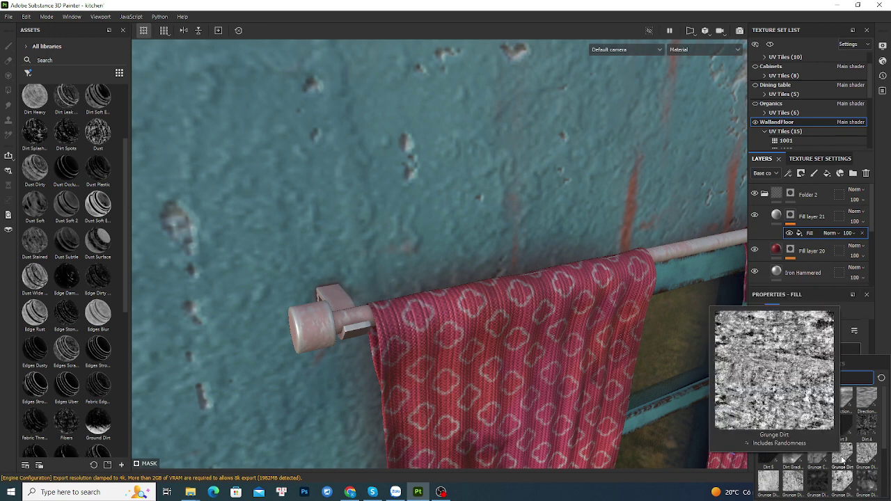
pyautogui.moveTo(821, 483)
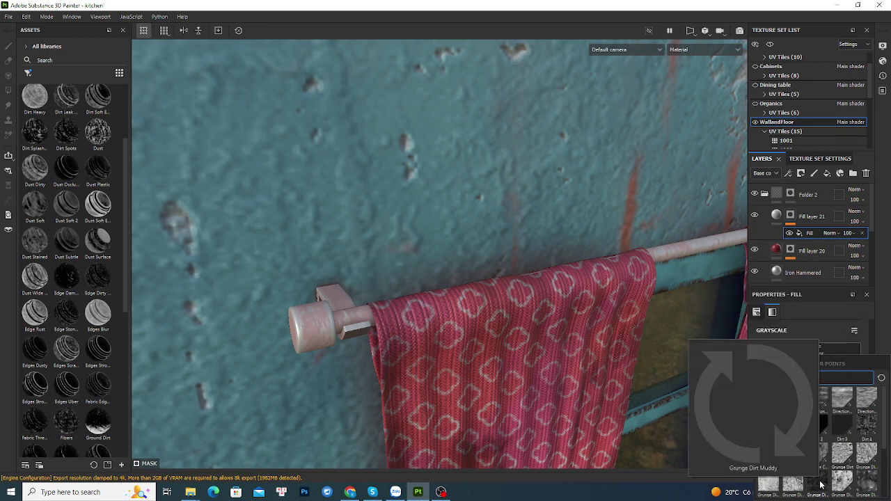
pyautogui.moveTo(866, 484)
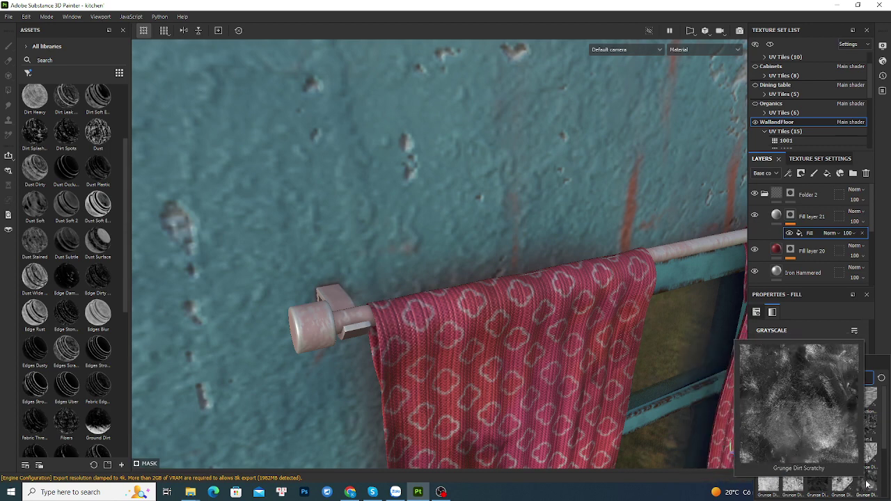
pyautogui.scroll(-3, 866, 481)
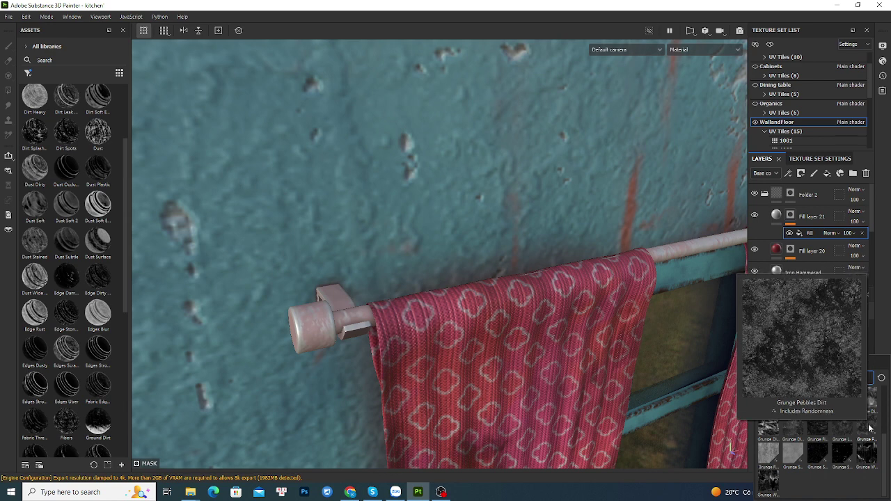
pyautogui.click(870, 426)
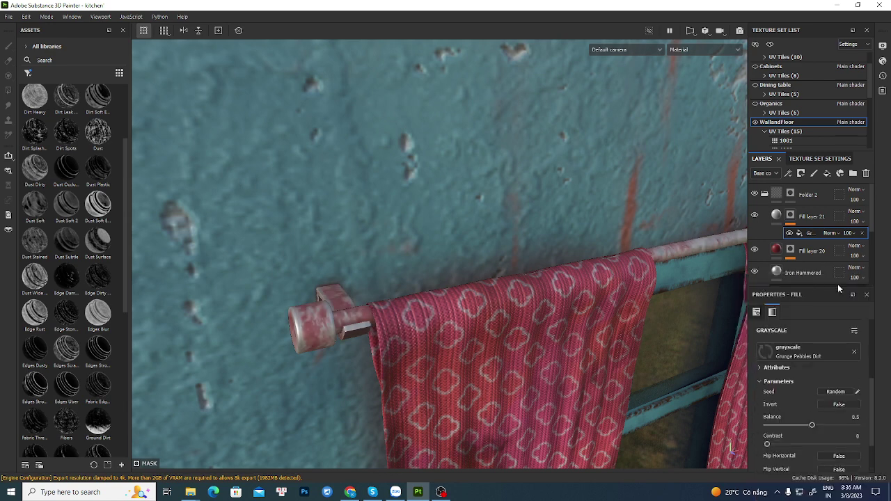
# Set the new fill layer's roughness to 0.7604
pyautogui.click(857, 212)
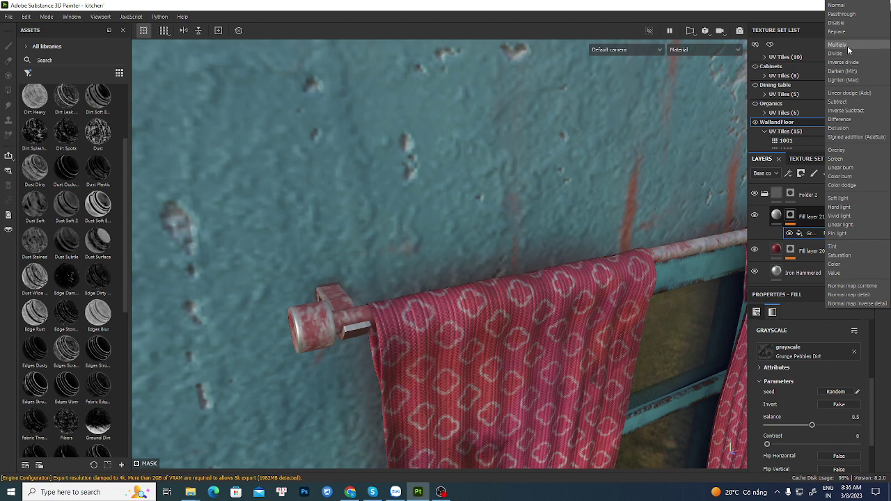
pyautogui.click(776, 210)
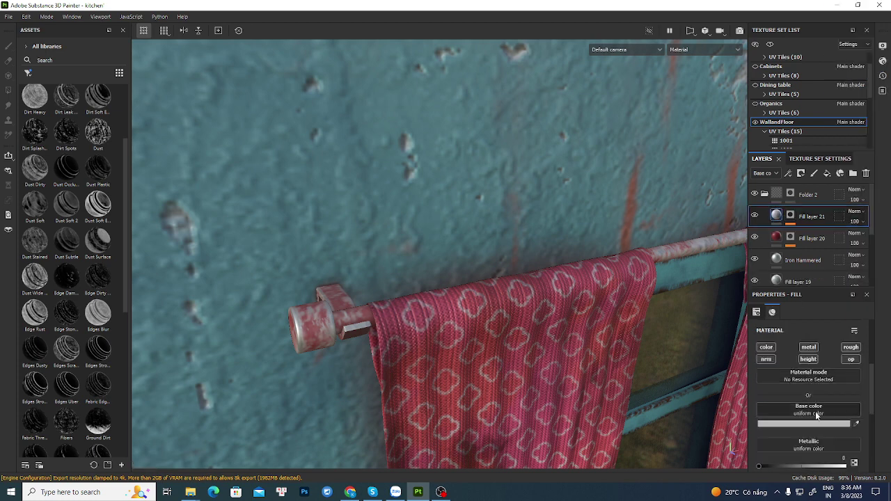
pyautogui.scroll(-3, 815, 412)
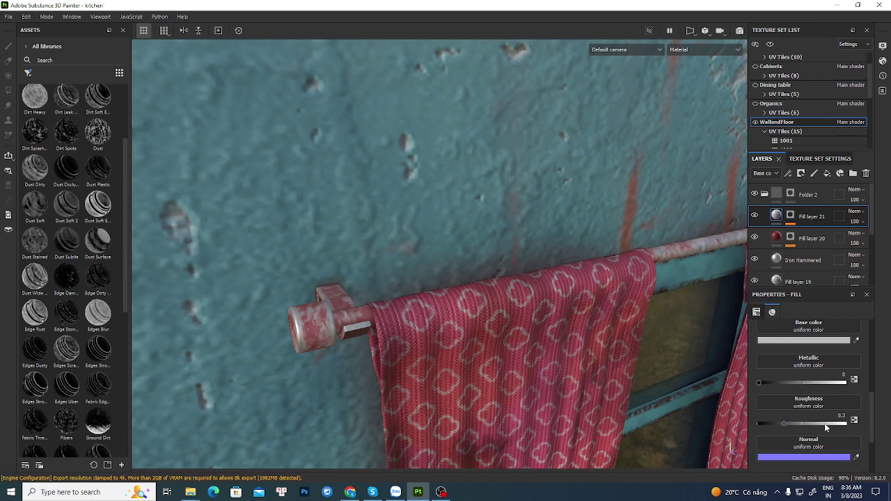
pyautogui.click(825, 423)
pyautogui.scroll(1, 811, 394)
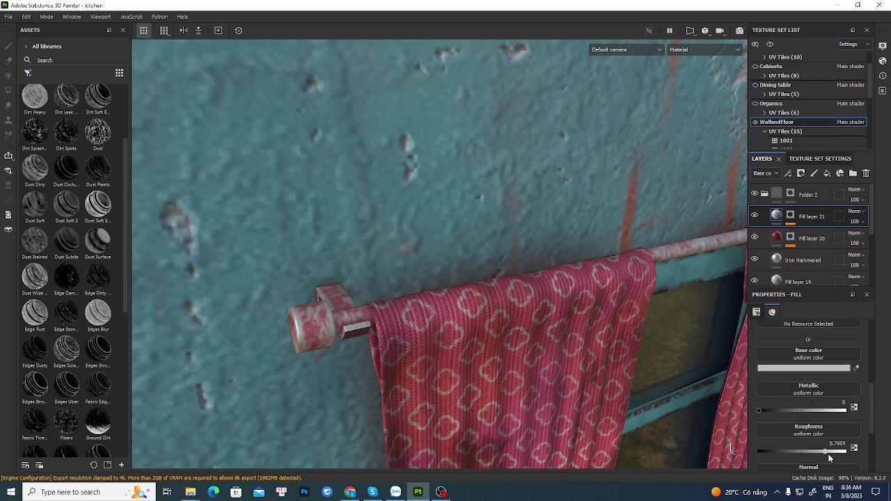
# Set the base color of the grunge-masked fill layer to very dark red 4B0909
pyautogui.click(807, 368)
pyautogui.click(750, 385)
pyautogui.moveTo(757, 389); pyautogui.dragTo(774, 402)
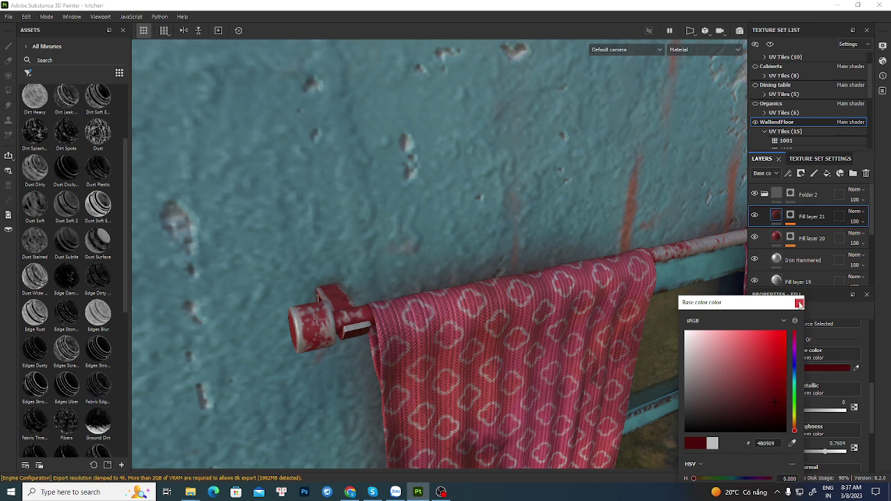
pyautogui.click(799, 302)
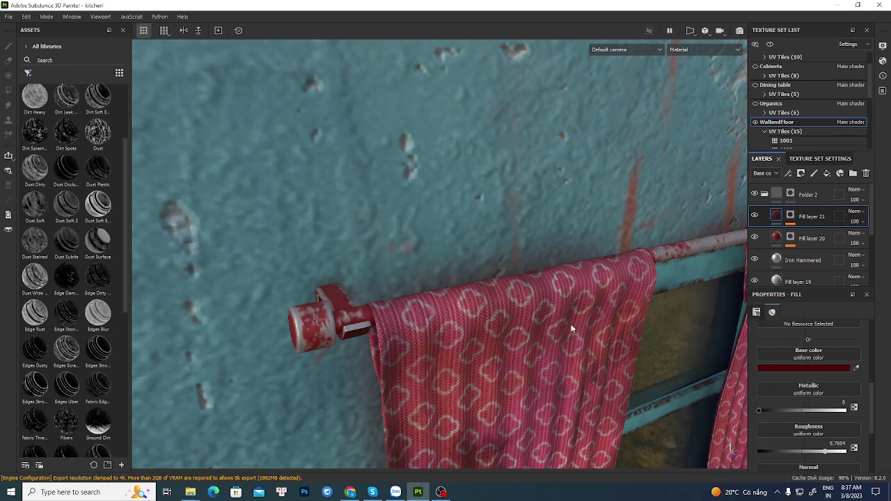
pyautogui.keyDown('alt'); pyautogui.moveTo(368, 346); pyautogui.dragTo(366, 339); pyautogui.keyUp('alt')
pyautogui.keyDown('alt'); pyautogui.moveTo(366, 339); pyautogui.dragTo(571, 390, button='right'); pyautogui.keyUp('alt')
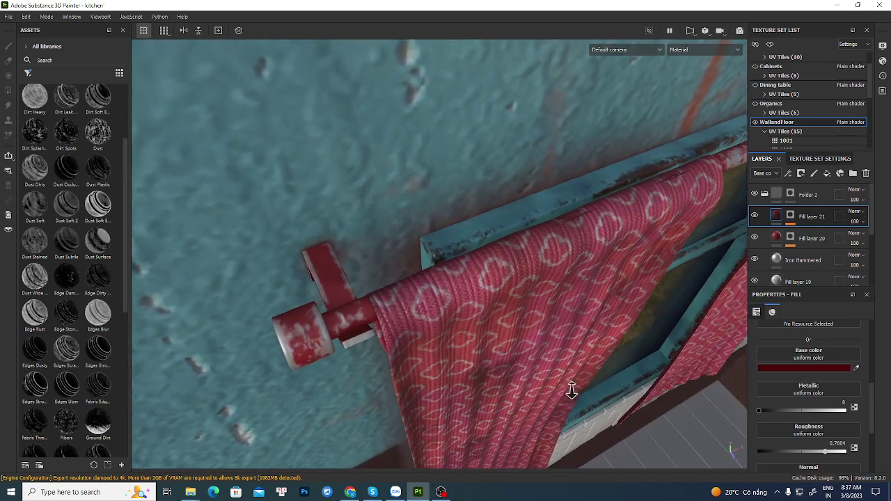
# Compare the curtain rod with and without the grunge-masked dark red fill layer
pyautogui.keyDown('alt'); pyautogui.moveTo(571, 391); pyautogui.dragTo(549, 380); pyautogui.keyUp('alt')
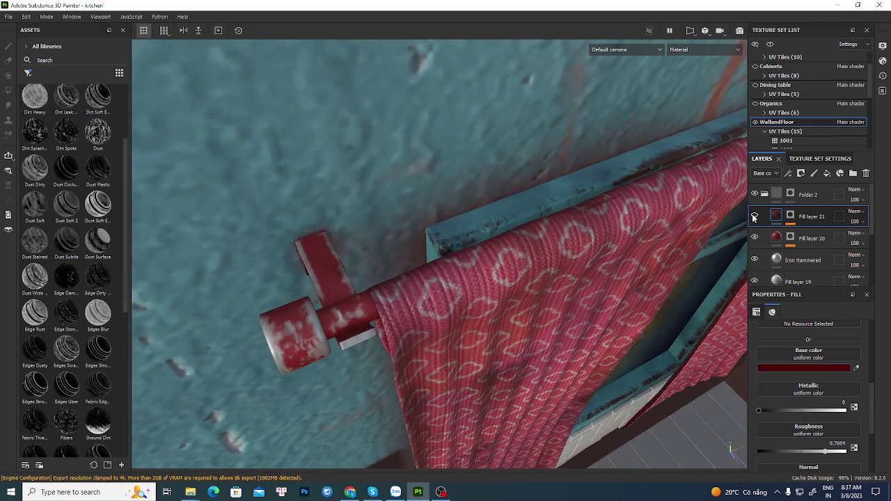
pyautogui.click(754, 216)
pyautogui.click(753, 216)
pyautogui.click(753, 217)
pyautogui.click(753, 216)
# Examine the finished curtain rod together with the curtains, window and surrounding kitchen walls from several distances
pyautogui.keyDown('alt'); pyautogui.moveTo(282, 165); pyautogui.dragTo(188, 143, button='right'); pyautogui.keyUp('alt')
pyautogui.keyDown('alt'); pyautogui.moveTo(467, 126); pyautogui.dragTo(471, 208); pyautogui.keyUp('alt')
pyautogui.keyDown('alt'); pyautogui.moveTo(471, 209); pyautogui.dragTo(286, 155, button='right'); pyautogui.keyUp('alt')
pyautogui.keyDown('alt'); pyautogui.moveTo(286, 155); pyautogui.dragTo(453, 279); pyautogui.keyUp('alt')
pyautogui.keyDown('alt'); pyautogui.moveTo(453, 278); pyautogui.dragTo(487, 309, button='middle'); pyautogui.keyUp('alt')
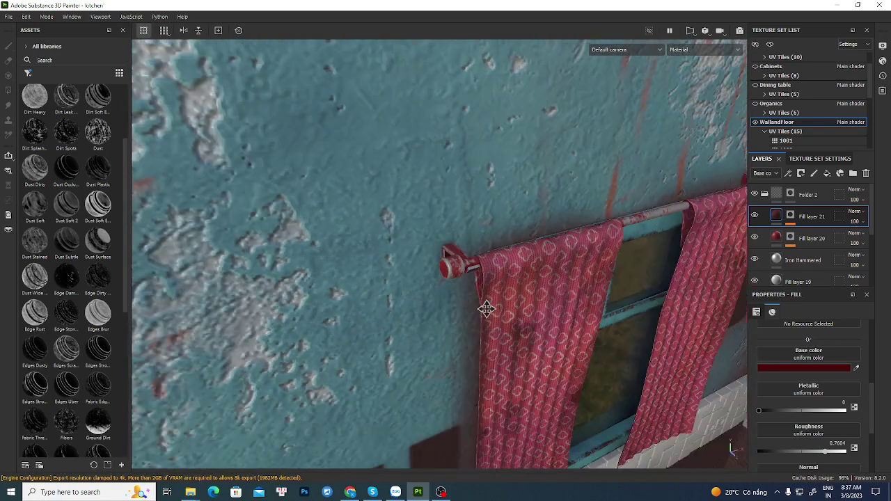
pyautogui.keyDown('alt'); pyautogui.moveTo(486, 309); pyautogui.dragTo(415, 199); pyautogui.keyUp('alt')
pyautogui.keyDown('alt'); pyautogui.moveTo(415, 199); pyautogui.dragTo(218, 131, button='right'); pyautogui.keyUp('alt')
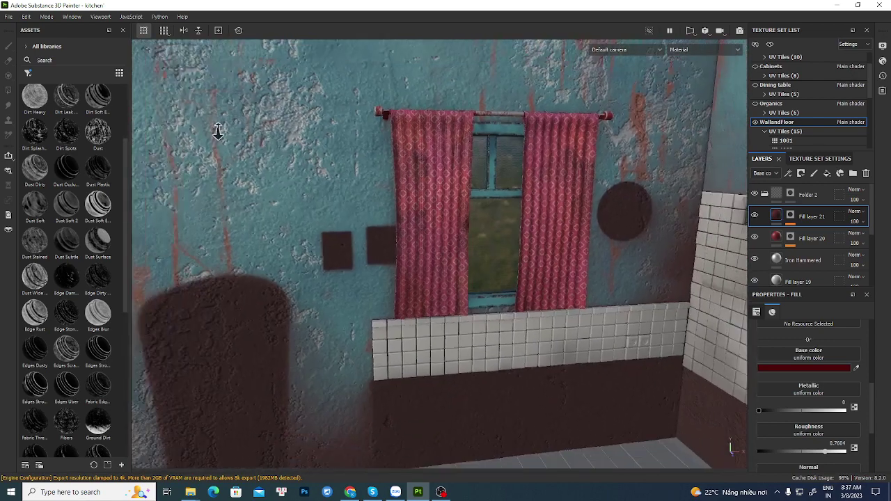
pyautogui.keyDown('alt'); pyautogui.moveTo(218, 130); pyautogui.dragTo(426, 251); pyautogui.keyUp('alt')
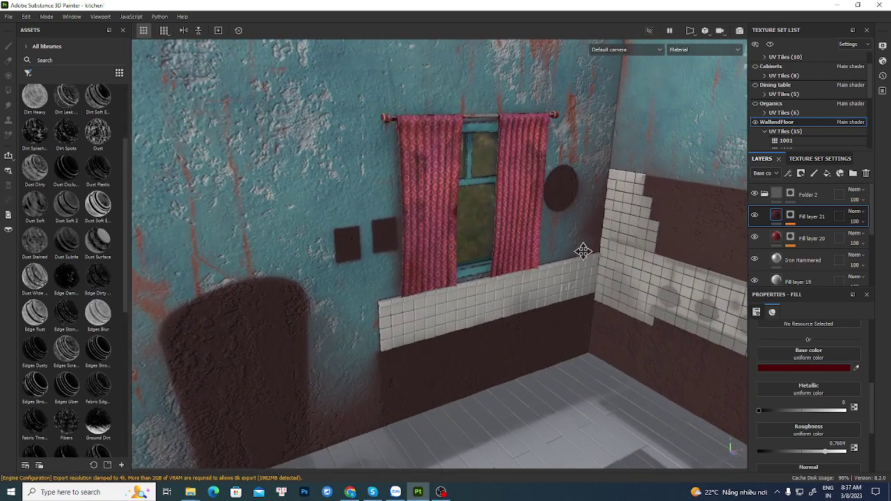
pyautogui.keyDown('alt'); pyautogui.moveTo(583, 251); pyautogui.dragTo(471, 267); pyautogui.keyUp('alt')
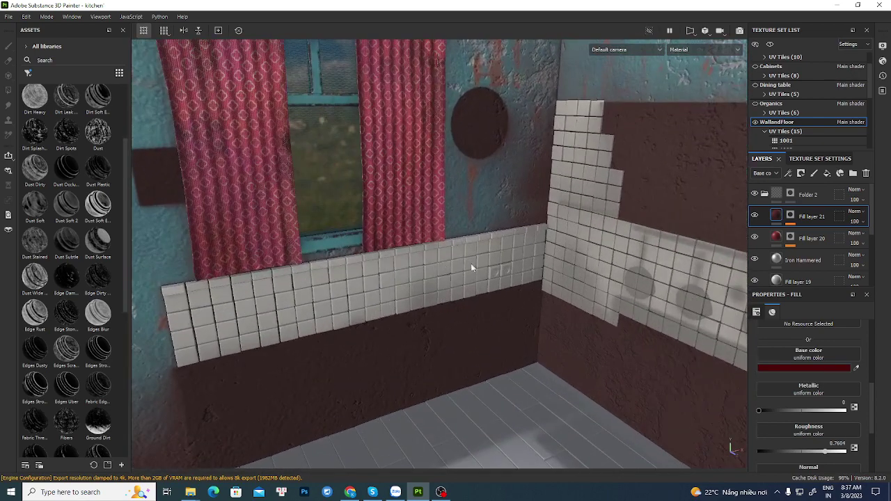
pyautogui.keyDown('alt'); pyautogui.moveTo(471, 267); pyautogui.dragTo(291, 289, button='right'); pyautogui.keyUp('alt')
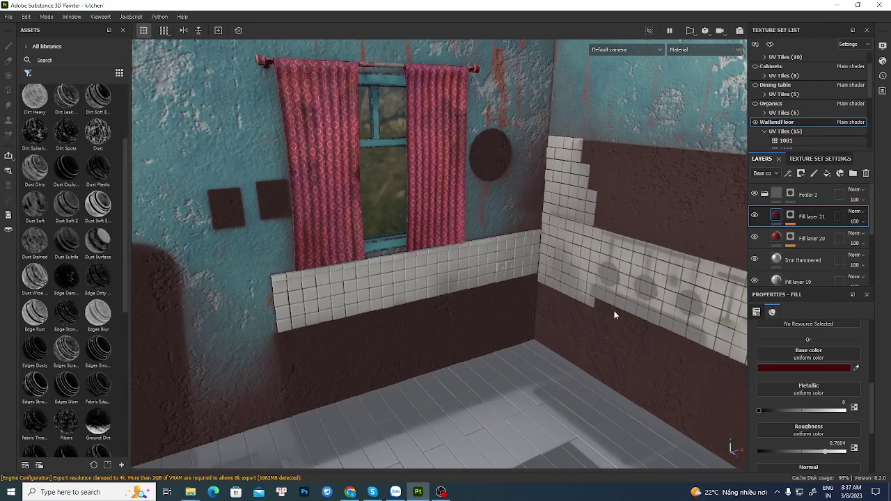
pyautogui.keyDown('alt'); pyautogui.moveTo(614, 316); pyautogui.dragTo(517, 282); pyautogui.keyUp('alt')
# Add a fill layer above the curtain rod's folder, group it in a new folder and give that folder a black mask
pyautogui.click(764, 195)
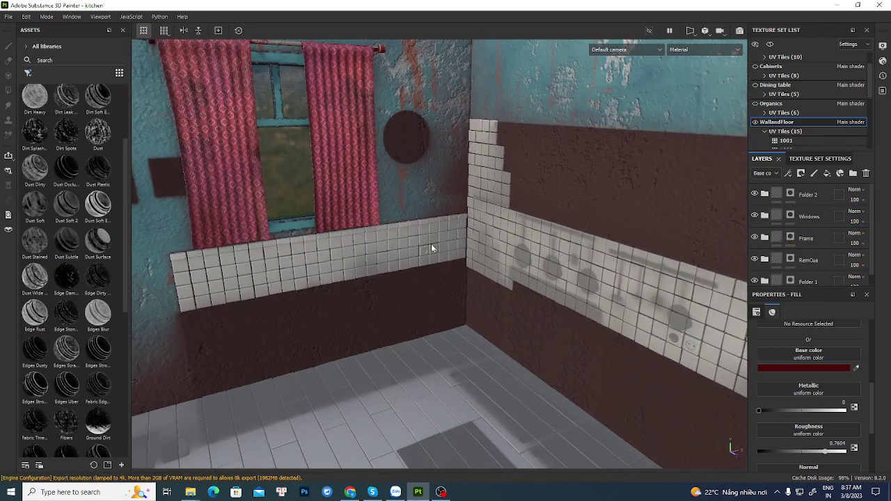
pyautogui.keyDown('alt'); pyautogui.moveTo(366, 257); pyautogui.dragTo(490, 245); pyautogui.keyUp('alt')
pyautogui.click(804, 196)
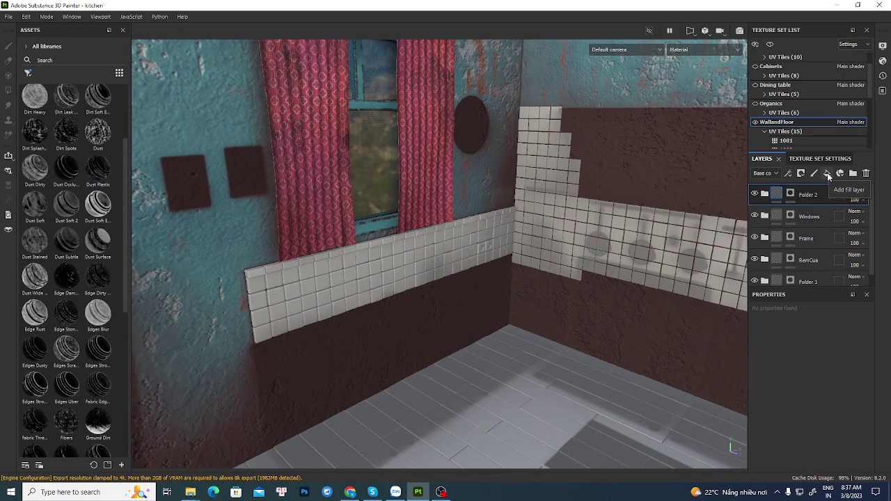
pyautogui.click(827, 173)
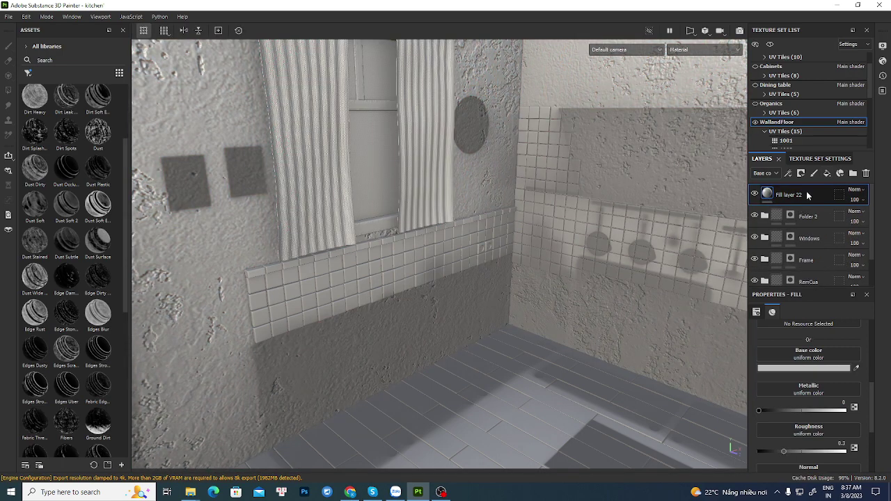
pyautogui.rightClick(783, 199)
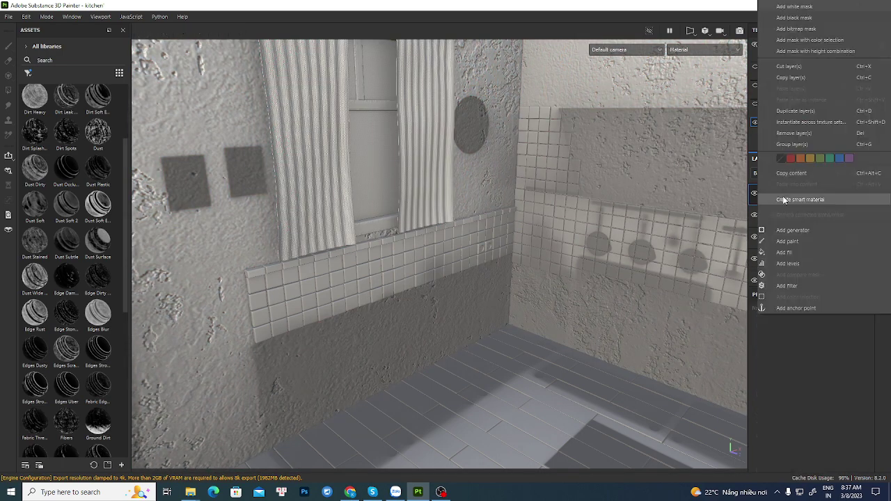
pyautogui.click(799, 17)
# In the UV view, polygon-fill the wall tile islands of UV tile 1011 white in the new folder's mask
pyautogui.keyDown('alt'); pyautogui.moveTo(614, 273); pyautogui.dragTo(409, 225); pyautogui.keyUp('alt')
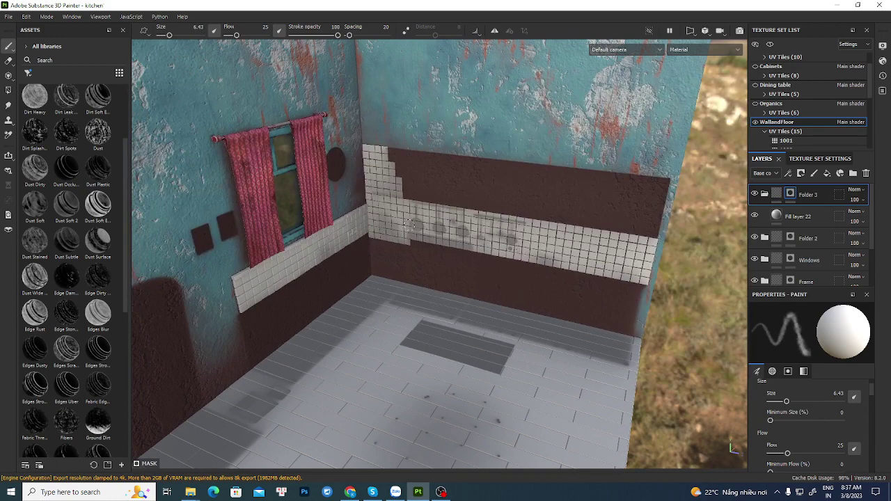
pyautogui.press('F3')
pyautogui.keyDown('alt'); pyautogui.moveTo(639, 340); pyautogui.dragTo(628, 279, button='right'); pyautogui.keyUp('alt')
pyautogui.keyDown('alt'); pyautogui.moveTo(512, 251); pyautogui.dragTo(453, 303, button='middle'); pyautogui.keyUp('alt')
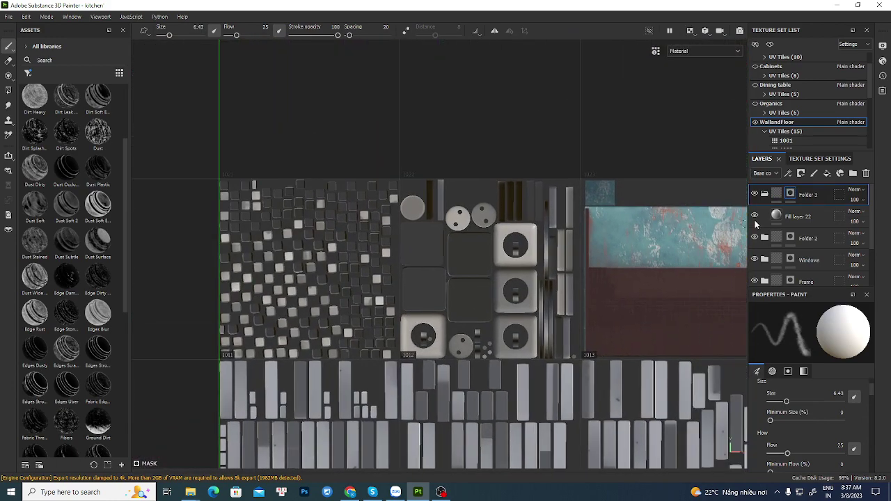
pyautogui.click(789, 195)
pyautogui.scroll(1, 362, 204)
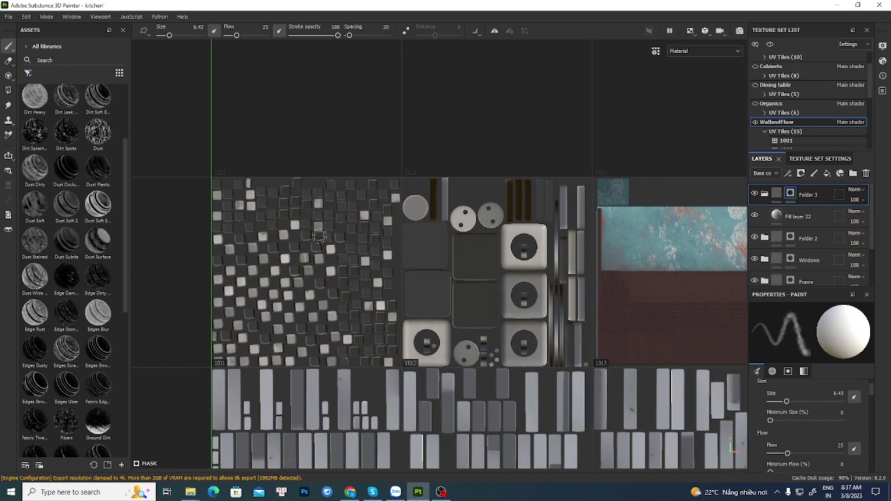
pyautogui.press('4')
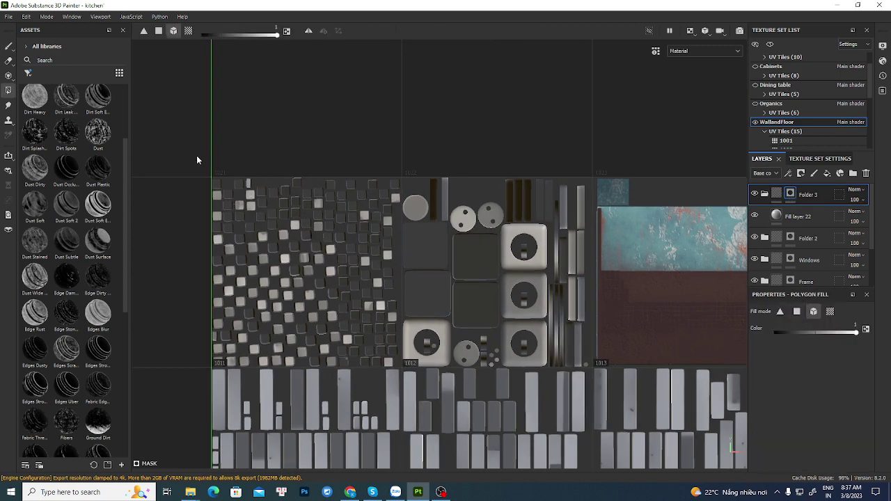
pyautogui.moveTo(179, 137); pyautogui.dragTo(393, 360)
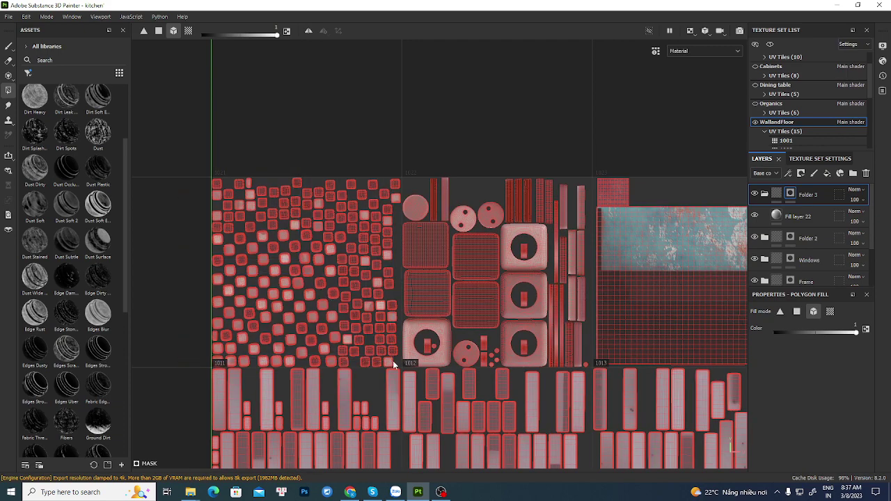
# Display the folder's mask and polygon-fill all islands in UV tiles 1008, 1009 and 1010 white
pyautogui.click(788, 195)
pyautogui.scroll(-4, 507, 302)
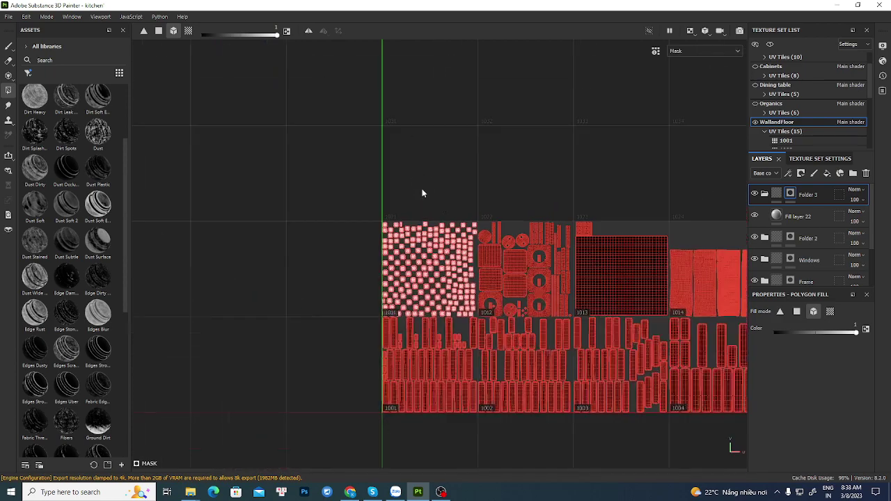
pyautogui.keyDown('alt'); pyautogui.moveTo(389, 214); pyautogui.dragTo(209, 217, button='middle'); pyautogui.keyUp('alt')
pyautogui.keyDown('alt'); pyautogui.moveTo(354, 231); pyautogui.dragTo(154, 221, button='middle'); pyautogui.keyUp('alt')
pyautogui.keyDown('alt'); pyautogui.moveTo(689, 278); pyautogui.dragTo(280, 237, button='middle'); pyautogui.keyUp('alt')
pyautogui.keyDown('alt'); pyautogui.moveTo(282, 238); pyautogui.dragTo(369, 281, button='right'); pyautogui.keyUp('alt')
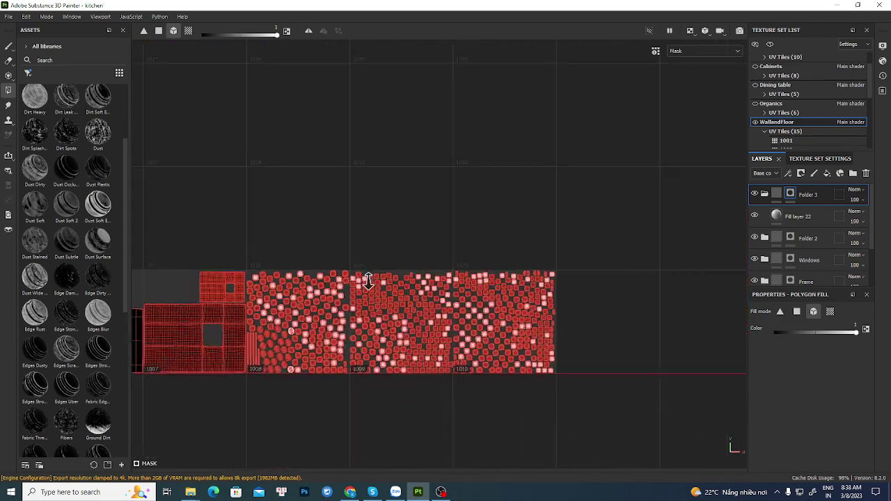
pyautogui.scroll(1, 262, 263)
pyautogui.moveTo(247, 260); pyautogui.dragTo(592, 402)
# Inspect the mask's coverage of the wall tiles in the UV and 3D views, and return to the material display
pyautogui.keyDown('alt'); pyautogui.moveTo(271, 350); pyautogui.dragTo(630, 453, button='right'); pyautogui.keyUp('alt')
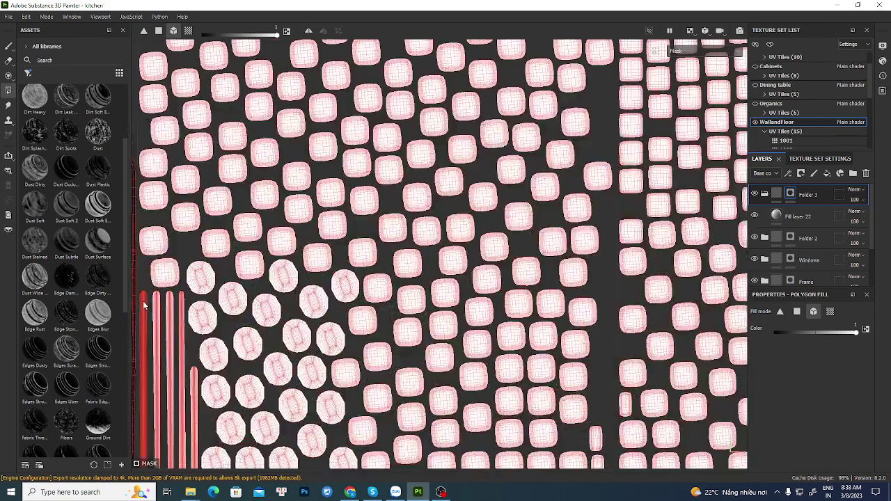
pyautogui.press('1')
pyautogui.keyDown('alt'); pyautogui.moveTo(404, 266); pyautogui.dragTo(132, 183, button='right'); pyautogui.keyUp('alt')
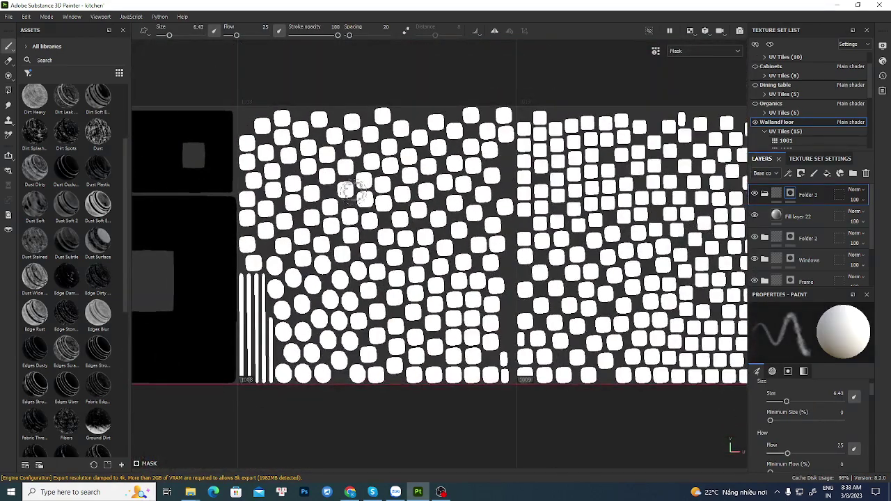
pyautogui.press('F2')
pyautogui.keyDown('alt'); pyautogui.moveTo(415, 279); pyautogui.dragTo(365, 161); pyautogui.keyUp('alt')
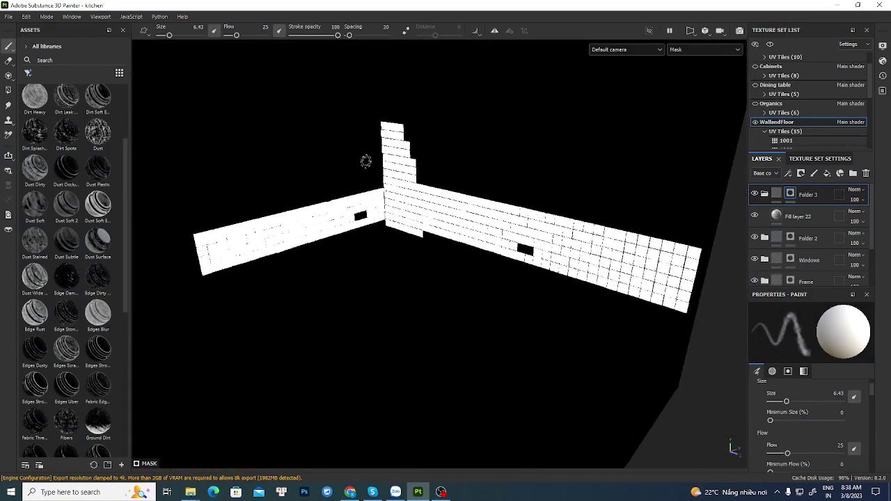
pyautogui.keyDown('alt'); pyautogui.moveTo(380, 237); pyautogui.dragTo(412, 267, button='middle'); pyautogui.keyUp('alt')
pyautogui.keyDown('alt'); pyautogui.moveTo(295, 243); pyautogui.dragTo(360, 238); pyautogui.keyUp('alt')
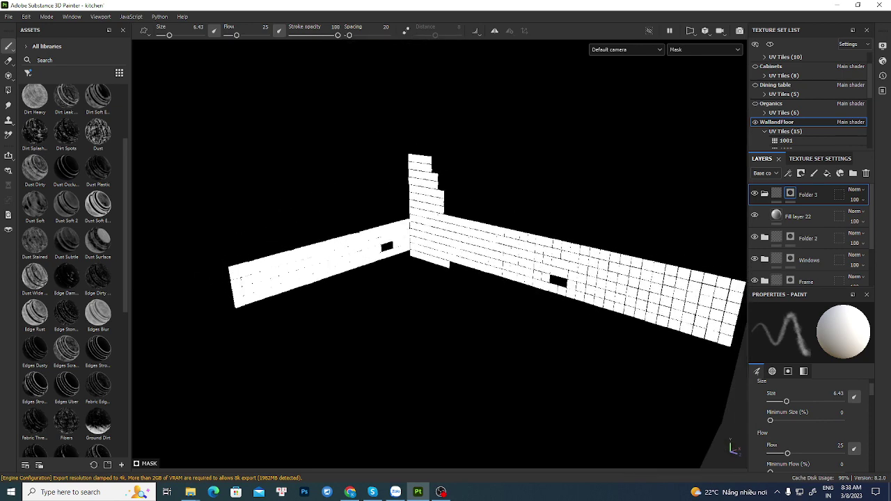
pyautogui.press('m')
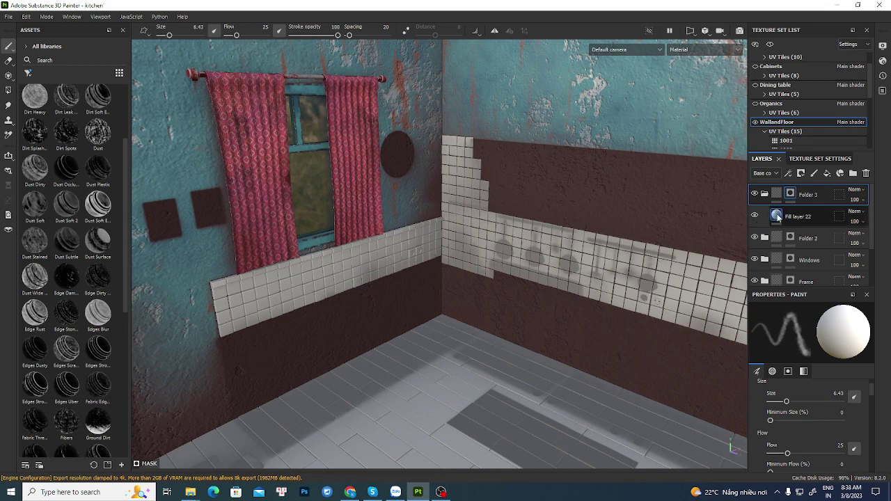
# Try a medium blue 4F6AB0 as the base color of the wall tiles' fill layer
pyautogui.click(780, 217)
pyautogui.keyDown('alt'); pyautogui.moveTo(451, 253); pyautogui.dragTo(655, 341); pyautogui.keyUp('alt')
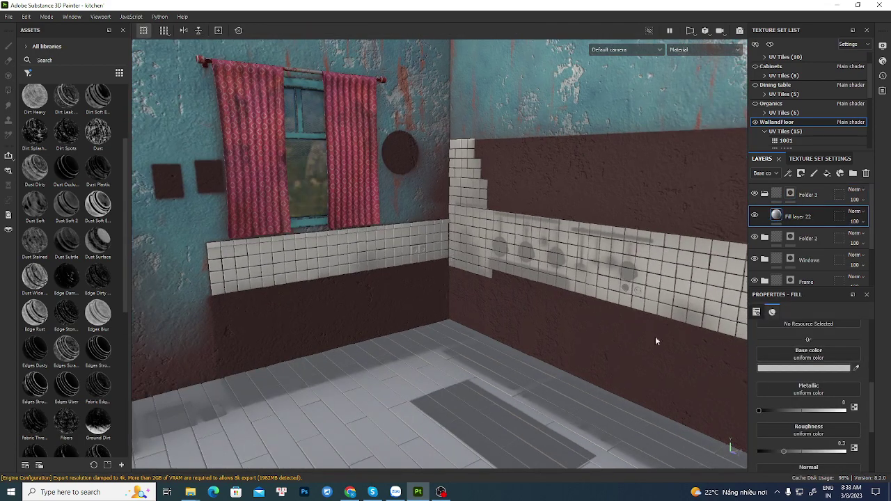
pyautogui.click(777, 369)
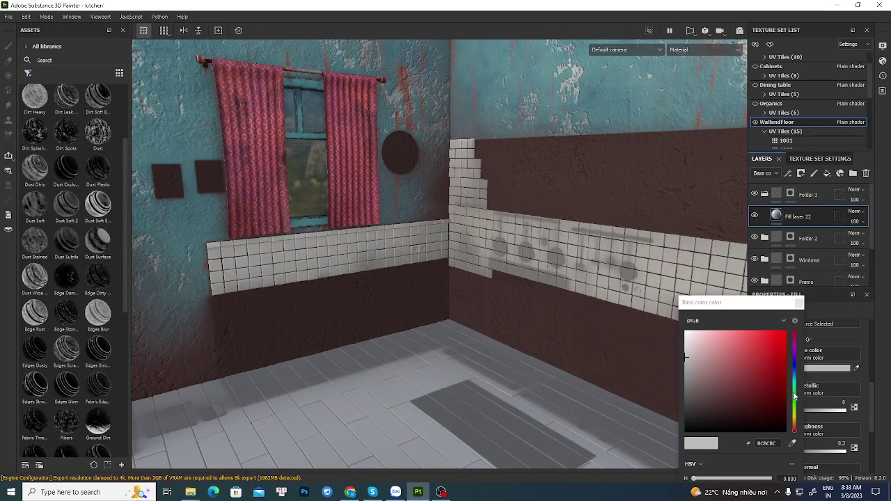
pyautogui.click(793, 369)
pyautogui.click(756, 371)
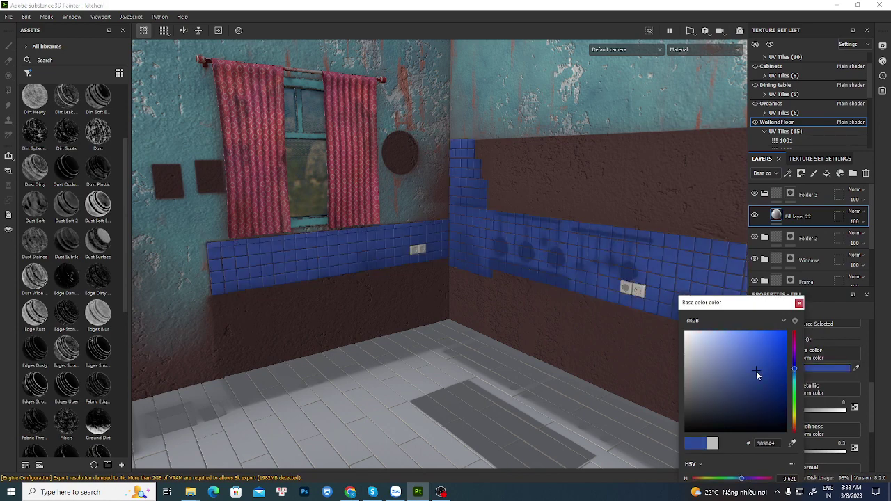
pyautogui.click(741, 360)
pyautogui.click(737, 360)
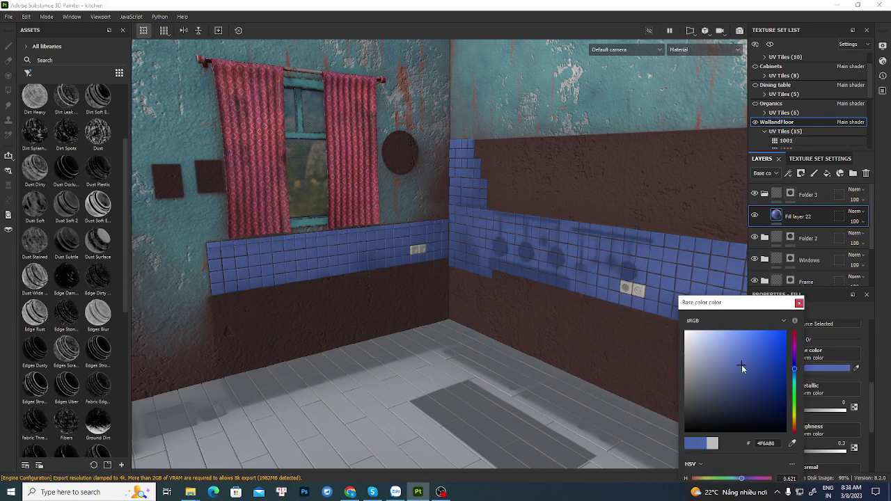
# Set the base color of the wall tiles' fill layer to green 1EA743
pyautogui.keyDown('alt'); pyautogui.moveTo(607, 272); pyautogui.dragTo(491, 90, button='right'); pyautogui.keyUp('alt')
pyautogui.keyDown('alt'); pyautogui.moveTo(371, 214); pyautogui.dragTo(436, 221); pyautogui.keyUp('alt')
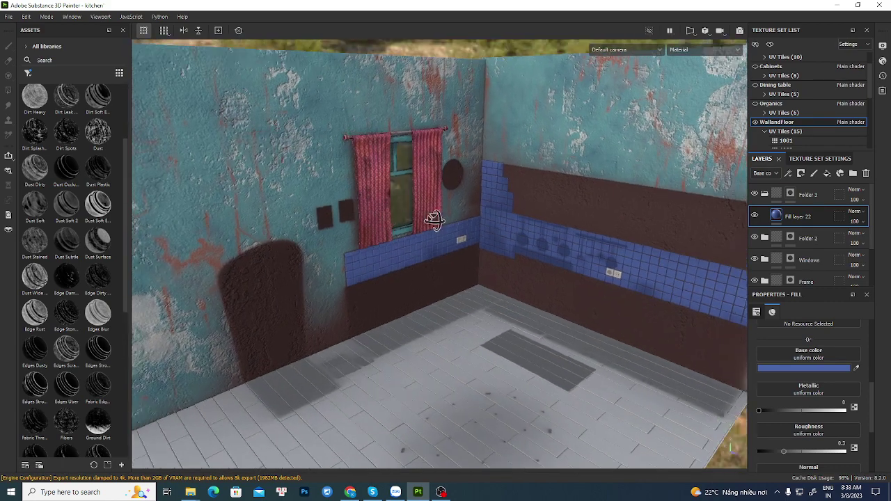
pyautogui.keyDown('alt'); pyautogui.moveTo(547, 248); pyautogui.dragTo(392, 274, button='right'); pyautogui.keyUp('alt')
pyautogui.keyDown('alt'); pyautogui.moveTo(391, 274); pyautogui.dragTo(550, 307); pyautogui.keyUp('alt')
pyautogui.keyDown('alt'); pyautogui.moveTo(477, 288); pyautogui.dragTo(454, 262, button='middle'); pyautogui.keyUp('alt')
pyautogui.keyDown('alt'); pyautogui.moveTo(599, 389); pyautogui.dragTo(393, 284, button='right'); pyautogui.keyUp('alt')
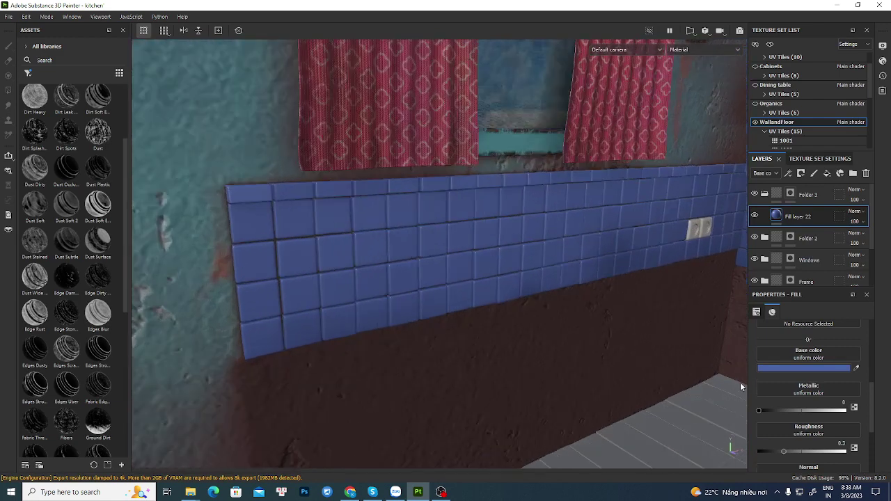
pyautogui.click(767, 368)
pyautogui.click(794, 393)
pyautogui.click(767, 367)
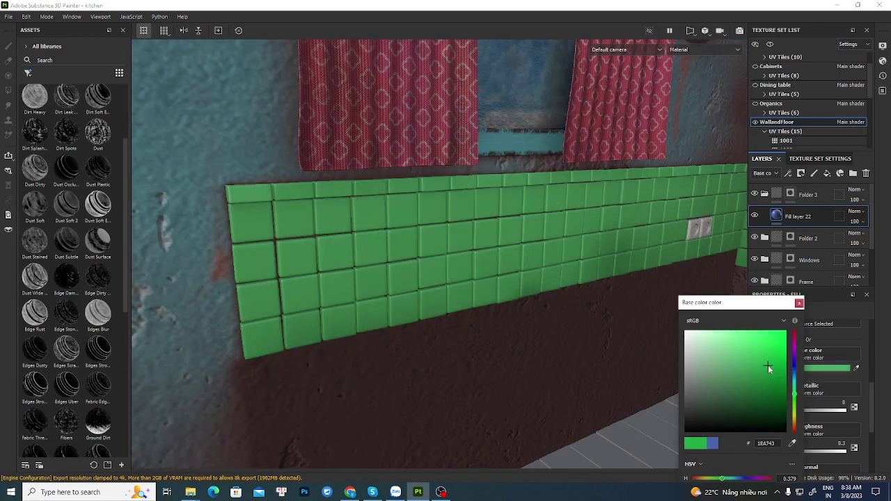
pyautogui.click(799, 304)
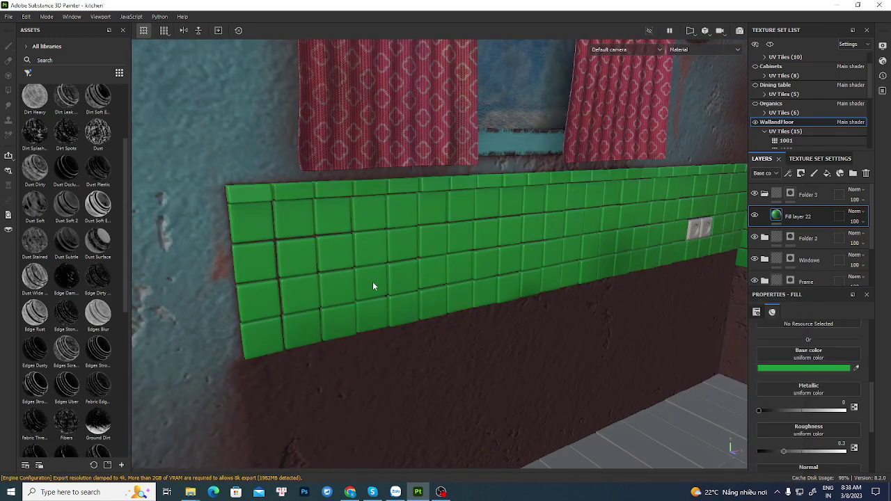
# Add a second fill layer above the green tile layer and give it a black mask
pyautogui.keyDown('alt'); pyautogui.moveTo(323, 280); pyautogui.dragTo(272, 280); pyautogui.keyUp('alt')
pyautogui.keyDown('alt'); pyautogui.moveTo(348, 326); pyautogui.dragTo(355, 332, button='right'); pyautogui.keyUp('alt')
pyautogui.keyDown('alt'); pyautogui.moveTo(356, 332); pyautogui.dragTo(330, 315); pyautogui.keyUp('alt')
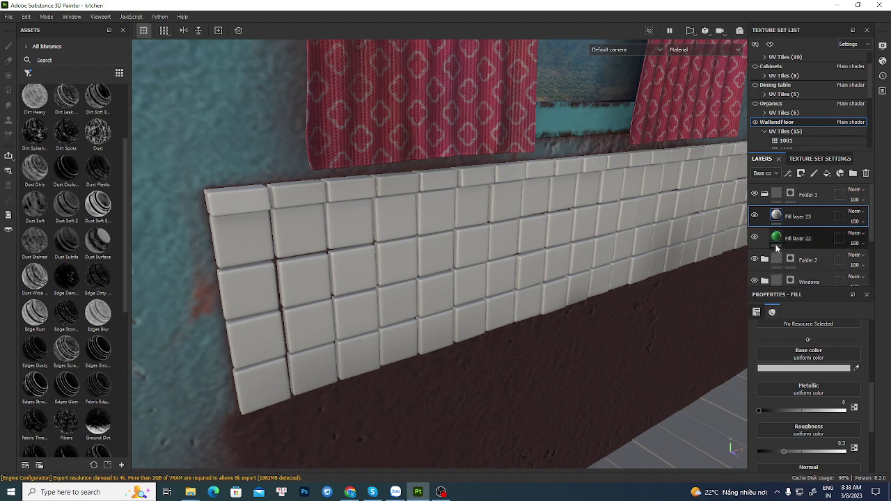
pyautogui.rightClick(778, 216)
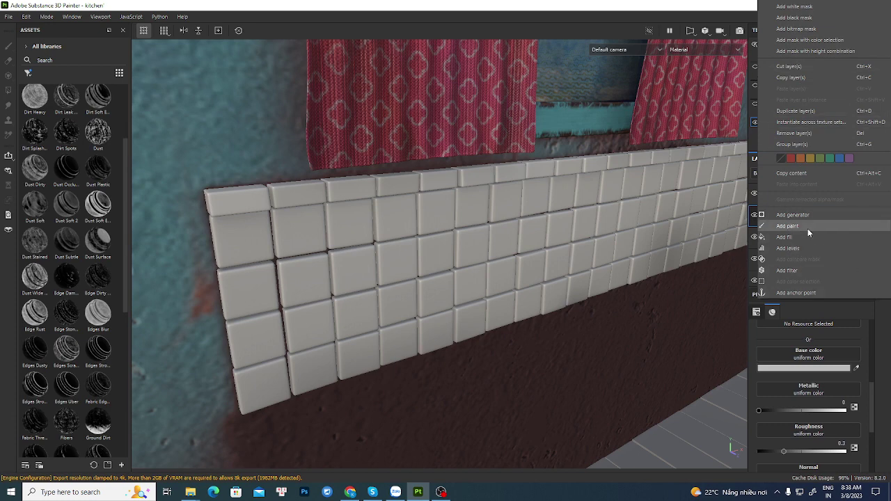
pyautogui.click(815, 18)
# Add a generator to the new fill layer's mask and assign the Curvature generator to it
pyautogui.click(789, 193)
pyautogui.rightClick(789, 196)
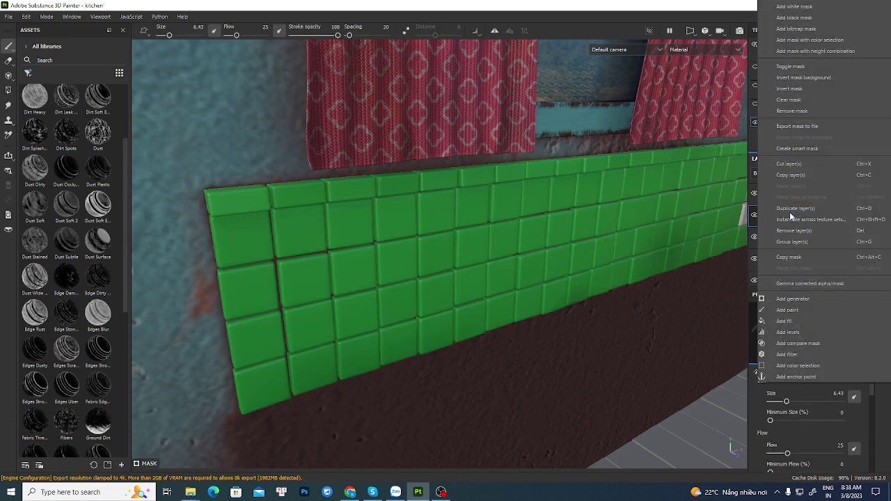
pyautogui.click(809, 299)
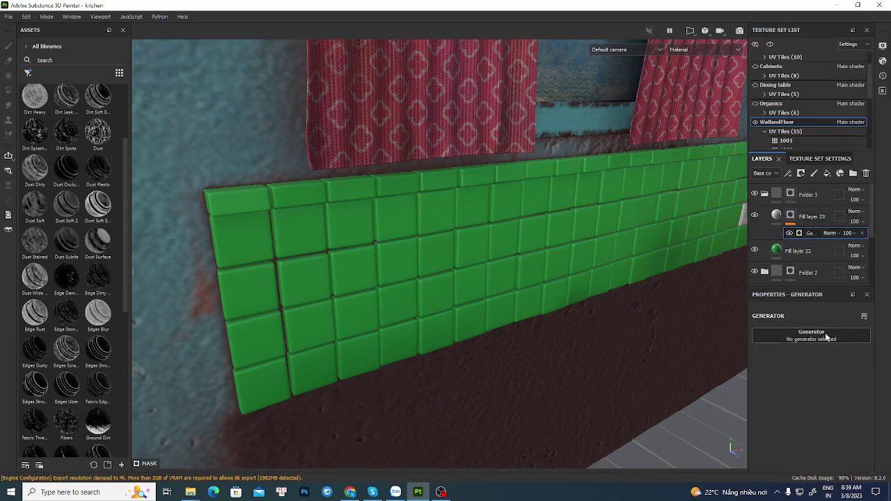
pyautogui.click(827, 334)
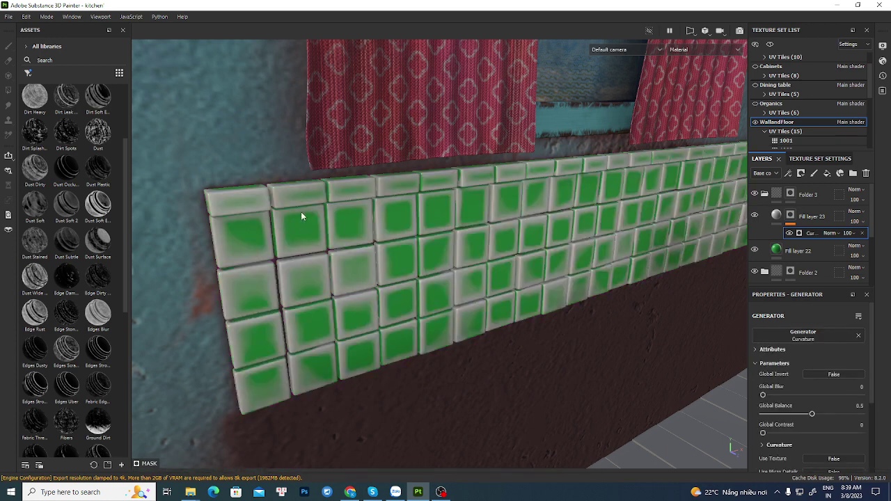
# Lower the Curvature generator's Global Balance to 0.23 for a thinner edge wear on the wall tiles
pyautogui.keyDown('alt'); pyautogui.moveTo(319, 216); pyautogui.dragTo(480, 268, button='right'); pyautogui.keyUp('alt')
pyautogui.keyDown('alt'); pyautogui.moveTo(369, 231); pyautogui.dragTo(434, 268); pyautogui.keyUp('alt')
pyautogui.keyDown('alt'); pyautogui.moveTo(433, 269); pyautogui.dragTo(557, 265, button='right'); pyautogui.keyUp('alt')
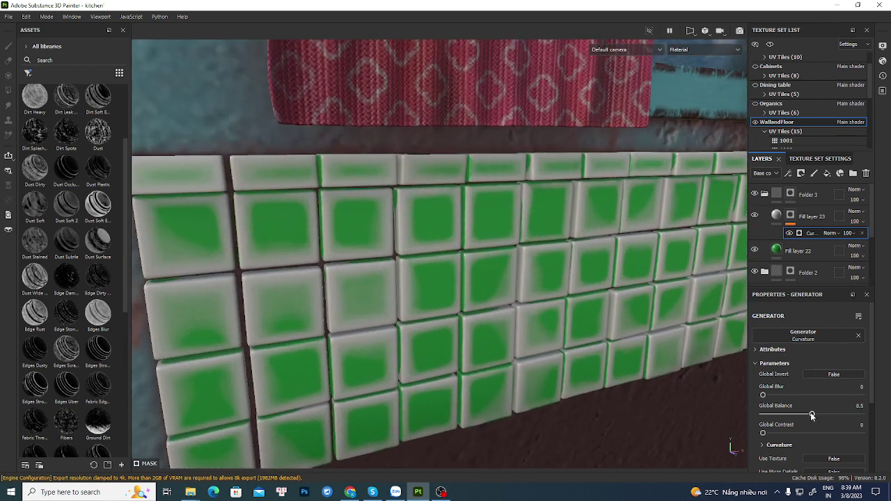
pyautogui.moveTo(804, 413); pyautogui.dragTo(790, 412)
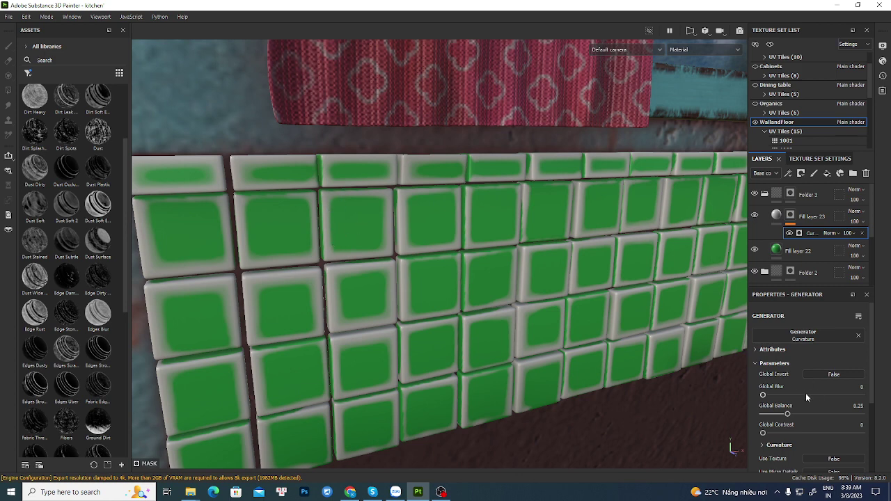
pyautogui.moveTo(785, 413); pyautogui.dragTo(783, 412)
pyautogui.keyDown('alt'); pyautogui.moveTo(448, 255); pyautogui.dragTo(317, 202); pyautogui.keyUp('alt')
pyautogui.keyDown('alt'); pyautogui.moveTo(348, 220); pyautogui.dragTo(370, 230); pyautogui.keyUp('alt')
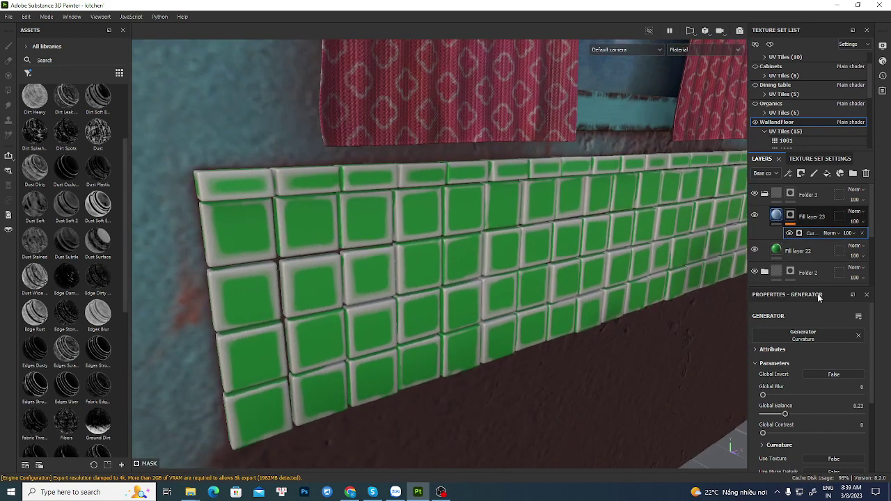
# Set the height of the tiles' edge wear fill layer to 0.1979
pyautogui.click(776, 215)
pyautogui.scroll(-1, 824, 434)
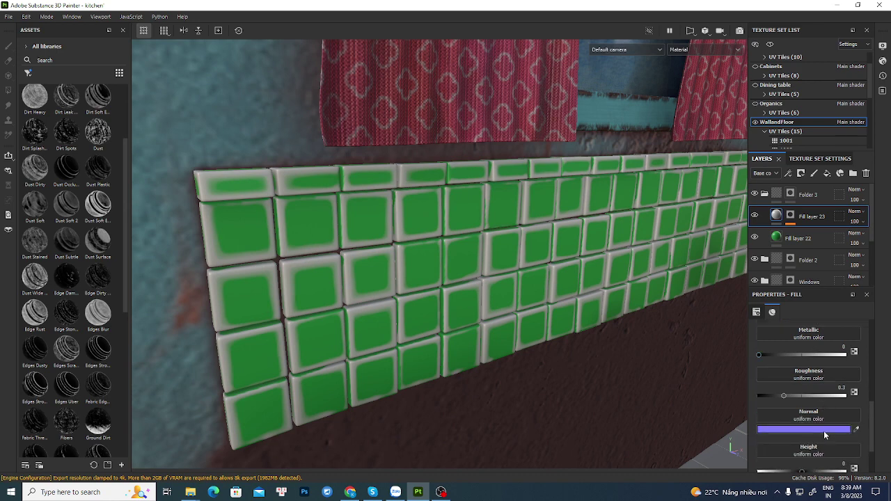
pyautogui.scroll(-2, 823, 437)
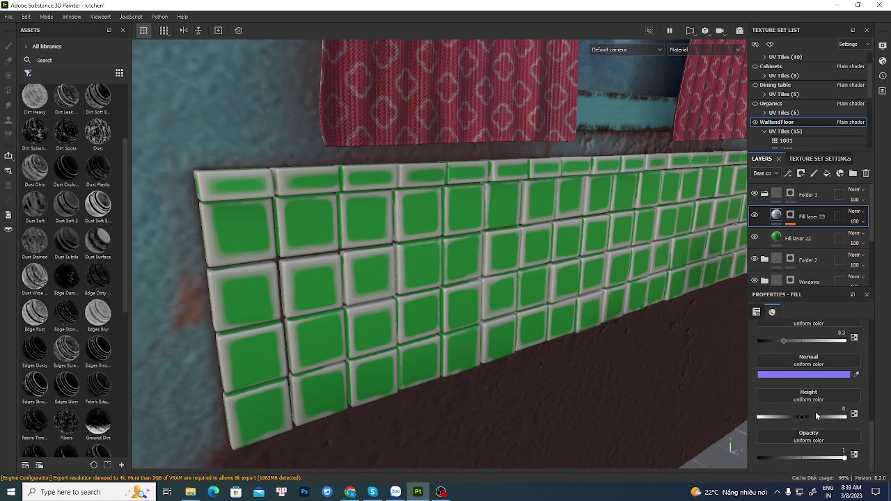
pyautogui.moveTo(800, 421); pyautogui.dragTo(810, 418)
pyautogui.keyDown('alt'); pyautogui.moveTo(390, 278); pyautogui.dragTo(387, 252); pyautogui.keyUp('alt')
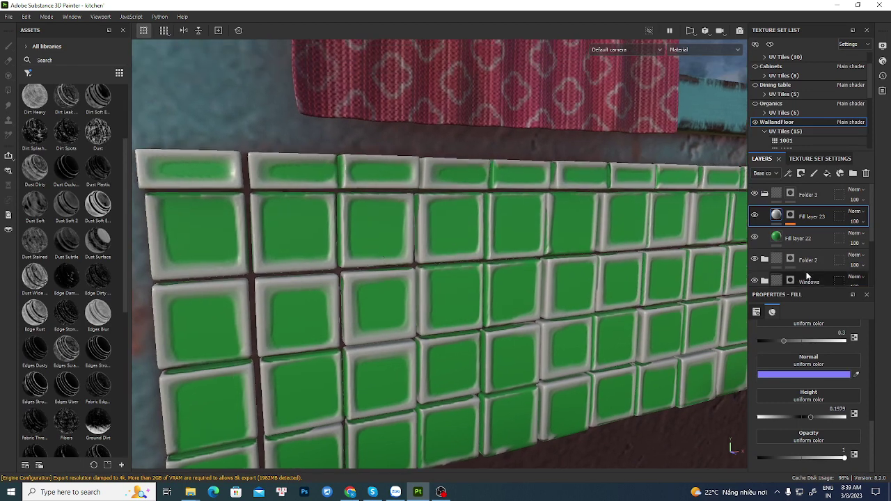
# Add a filter to the edge wear layer's mask and assign Blur Slope to it
pyautogui.press('1')
pyautogui.rightClick(793, 219)
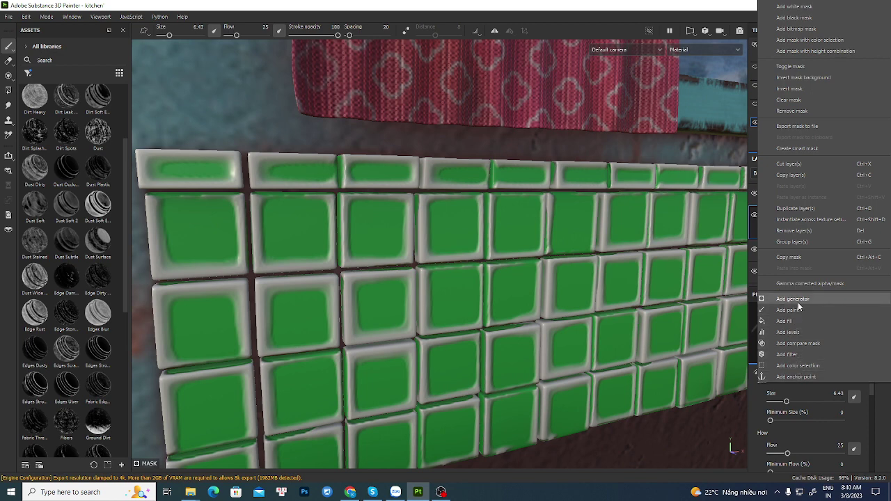
pyautogui.click(787, 354)
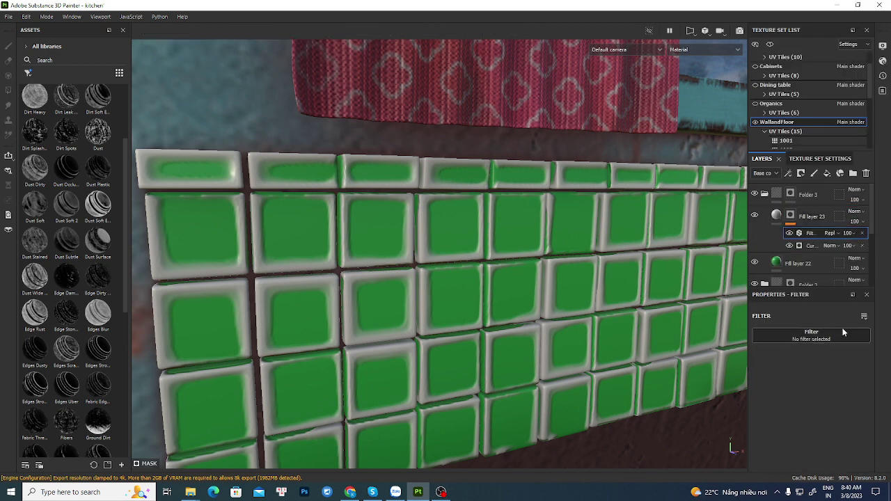
pyautogui.click(820, 337)
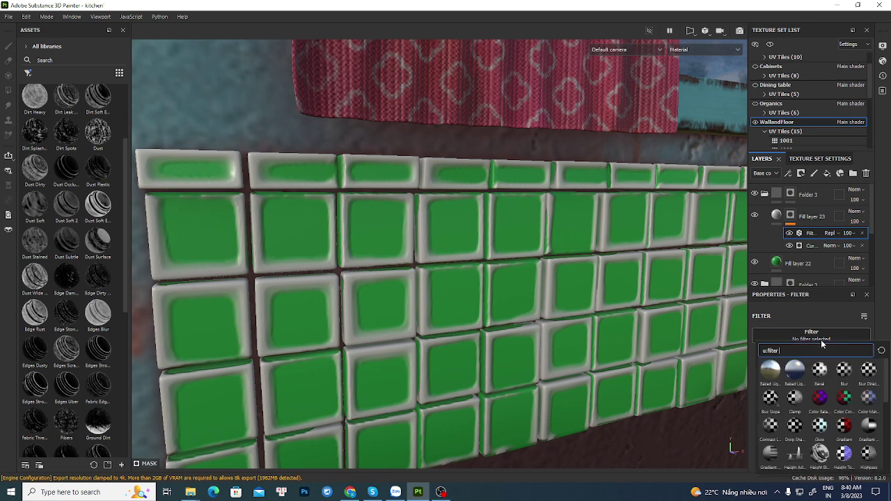
pyautogui.click(770, 398)
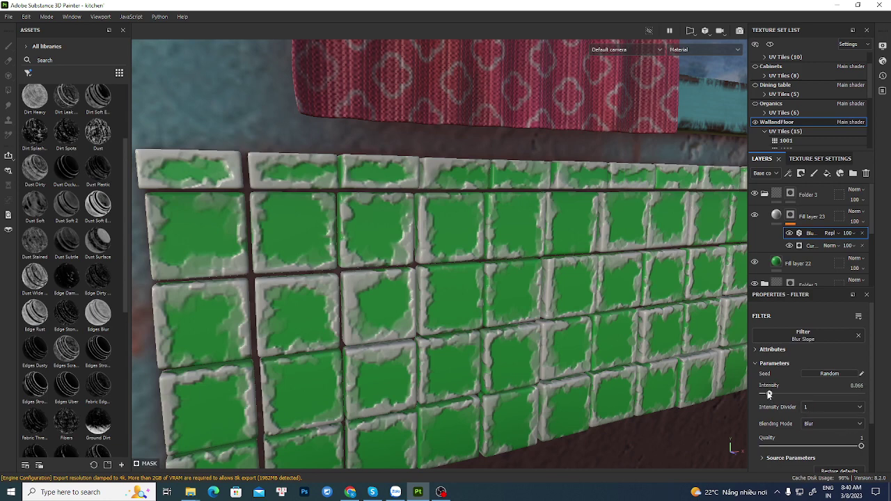
# Set the Blur Slope filter's intensity to 0.59
pyautogui.moveTo(768, 395); pyautogui.dragTo(816, 395)
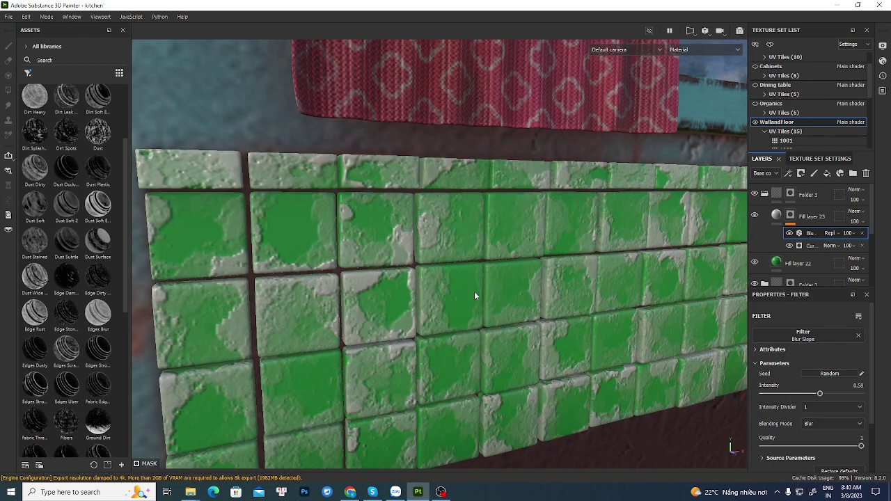
pyautogui.scroll(-3, 475, 295)
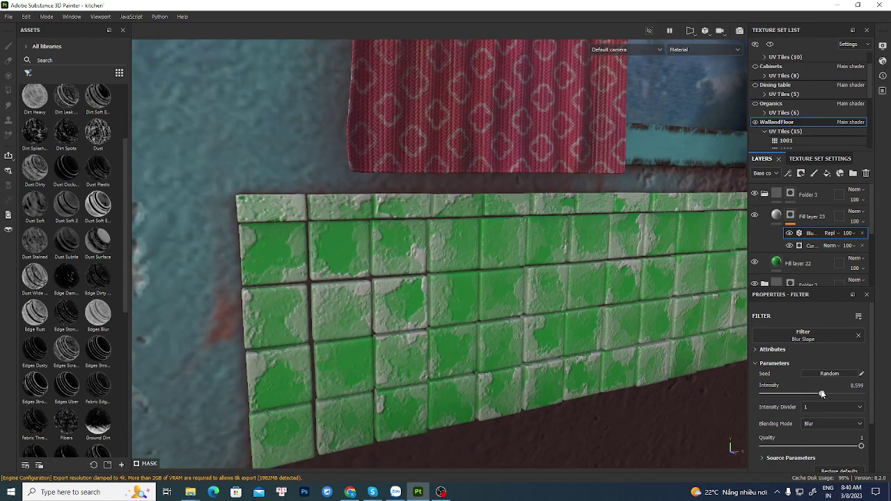
pyautogui.moveTo(822, 394); pyautogui.dragTo(821, 394)
# Examine the chipped wear pattern along the tiled wall, from the corner to a close-up below the curtain
pyautogui.keyDown('alt'); pyautogui.moveTo(653, 337); pyautogui.dragTo(459, 272); pyautogui.keyUp('alt')
pyautogui.keyDown('alt'); pyautogui.moveTo(694, 344); pyautogui.dragTo(458, 295, button='right'); pyautogui.keyUp('alt')
pyautogui.keyDown('alt'); pyautogui.moveTo(458, 295); pyautogui.dragTo(584, 263); pyautogui.keyUp('alt')
pyautogui.scroll(2, 474, 288)
pyautogui.keyDown('alt'); pyautogui.moveTo(584, 263); pyautogui.dragTo(299, 320, button='right'); pyautogui.keyUp('alt')
pyautogui.keyDown('alt'); pyautogui.moveTo(668, 261); pyautogui.dragTo(499, 264, button='middle'); pyautogui.keyUp('alt')
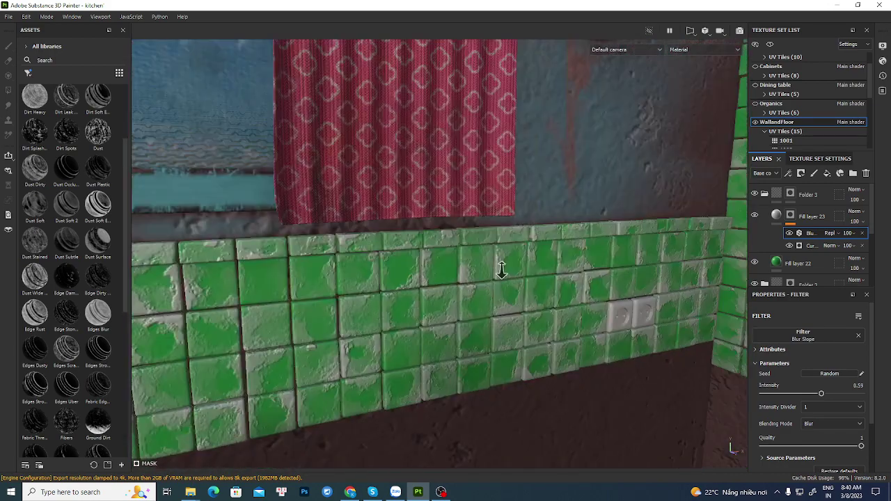
pyautogui.keyDown('alt'); pyautogui.moveTo(499, 264); pyautogui.dragTo(366, 257, button='right'); pyautogui.keyUp('alt')
pyautogui.keyDown('alt'); pyautogui.moveTo(366, 257); pyautogui.dragTo(636, 342); pyautogui.keyUp('alt')
pyautogui.keyDown('alt'); pyautogui.moveTo(636, 342); pyautogui.dragTo(519, 319, button='right'); pyautogui.keyUp('alt')
pyautogui.keyDown('alt'); pyautogui.moveTo(519, 320); pyautogui.dragTo(601, 296); pyautogui.keyUp('alt')
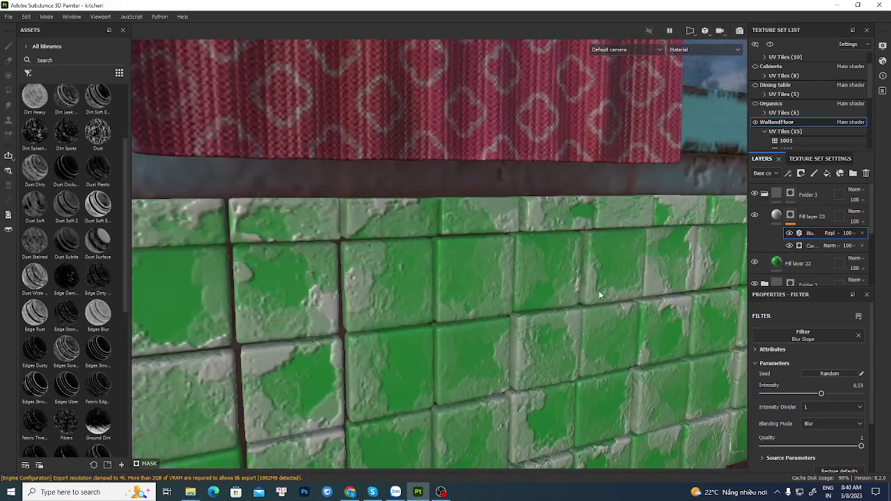
# Set the roughness of the edge wear fill layer to 0.4219
pyautogui.click(776, 215)
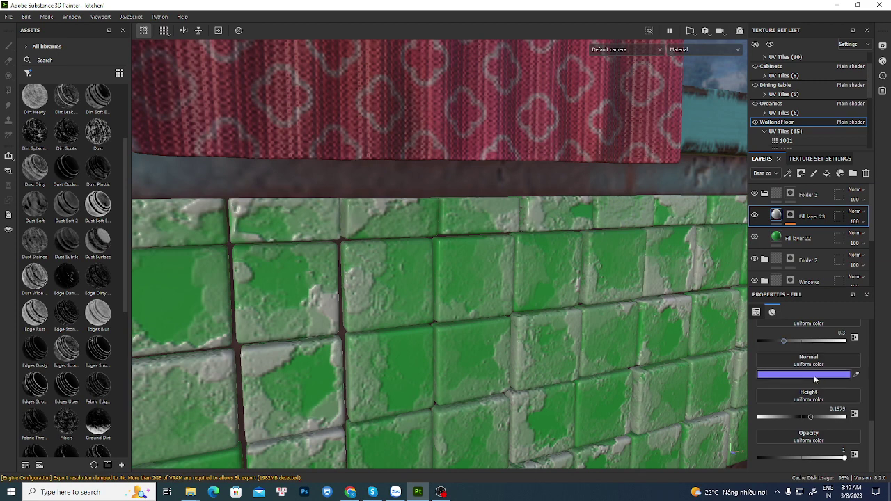
pyautogui.scroll(1, 813, 376)
pyautogui.click(794, 368)
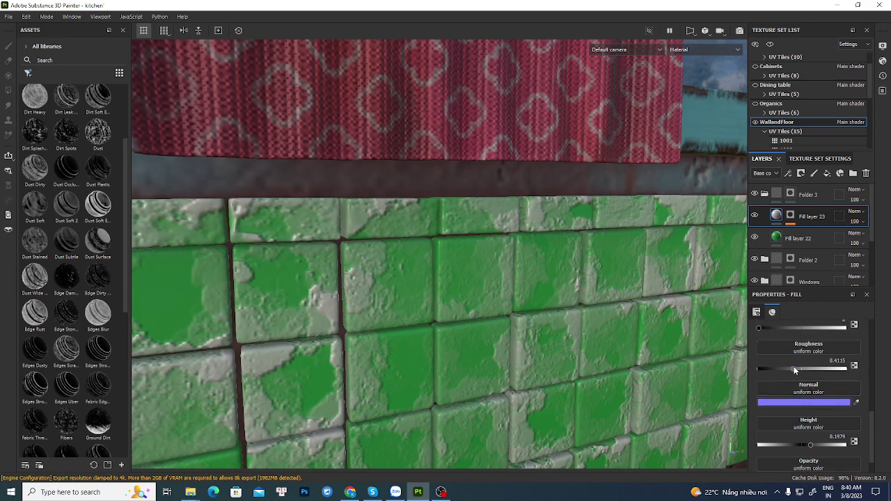
# Sample the green of the wall tiles as the base color of the edge wear fill layer
pyautogui.scroll(3, 800, 356)
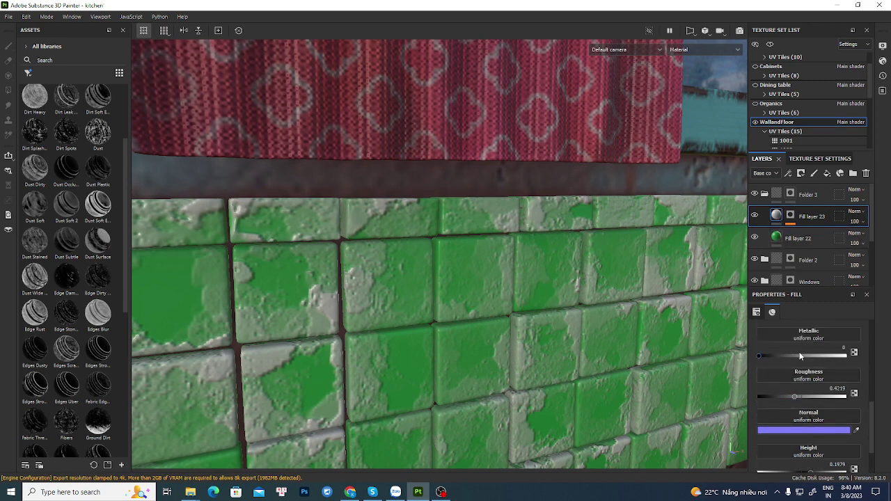
pyautogui.click(780, 368)
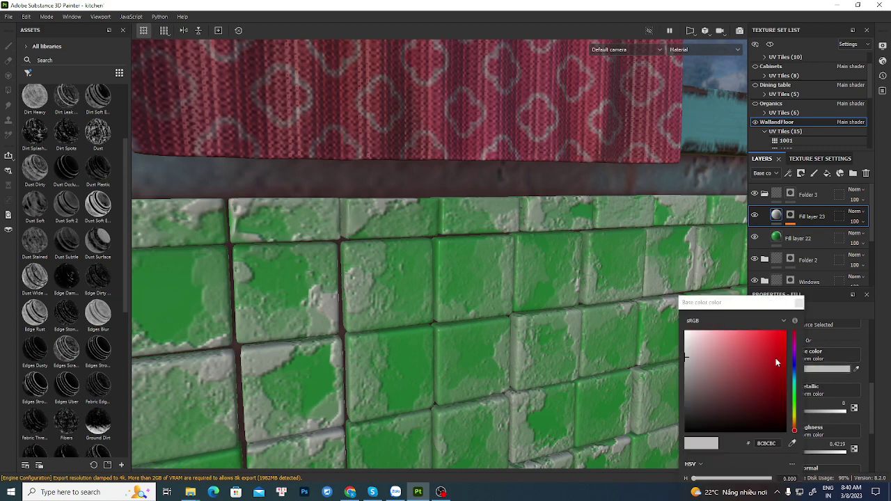
pyautogui.click(792, 443)
pyautogui.click(412, 360)
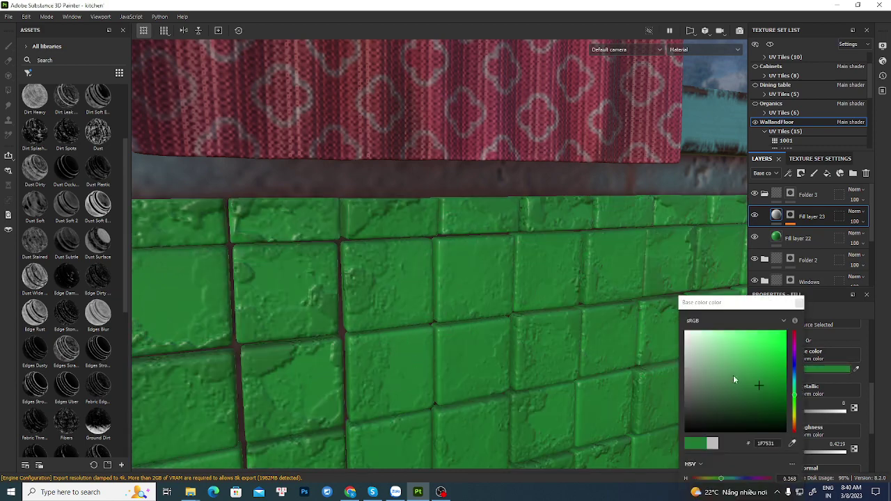
# Shift the edge wear layer's base color to the pale yellow-green 8FA866 and close the color picker
pyautogui.moveTo(758, 376); pyautogui.dragTo(756, 372)
pyautogui.moveTo(793, 408)
pyautogui.mouseDown()
pyautogui.moveTo(798, 420)
pyautogui.moveTo(786, 386)
pyautogui.moveTo(794, 404)
pyautogui.mouseUp()
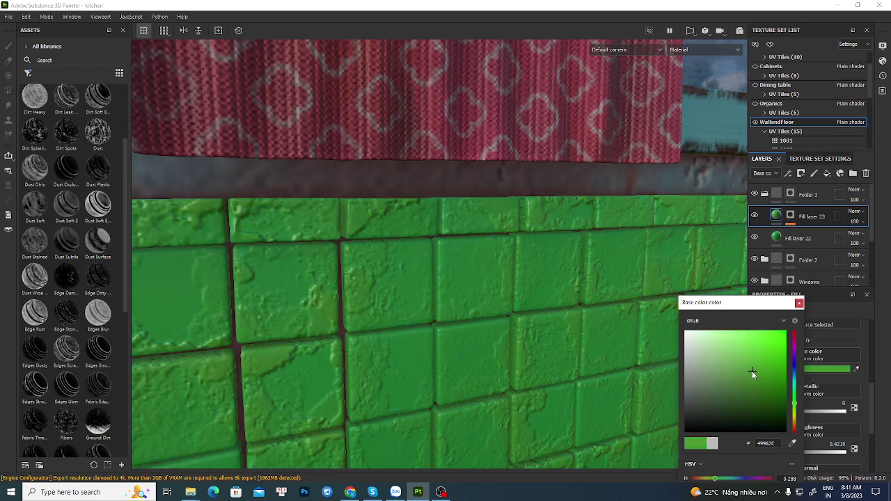
pyautogui.moveTo(752, 371); pyautogui.dragTo(724, 364)
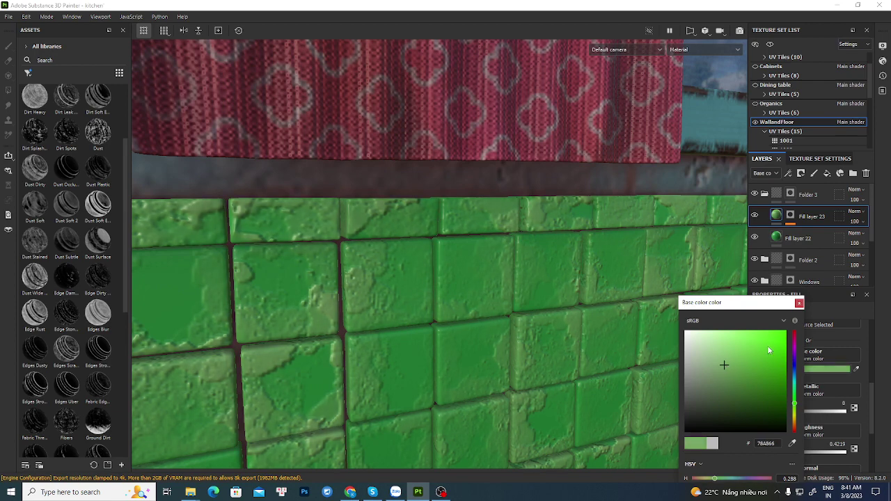
pyautogui.moveTo(794, 408); pyautogui.dragTo(797, 416)
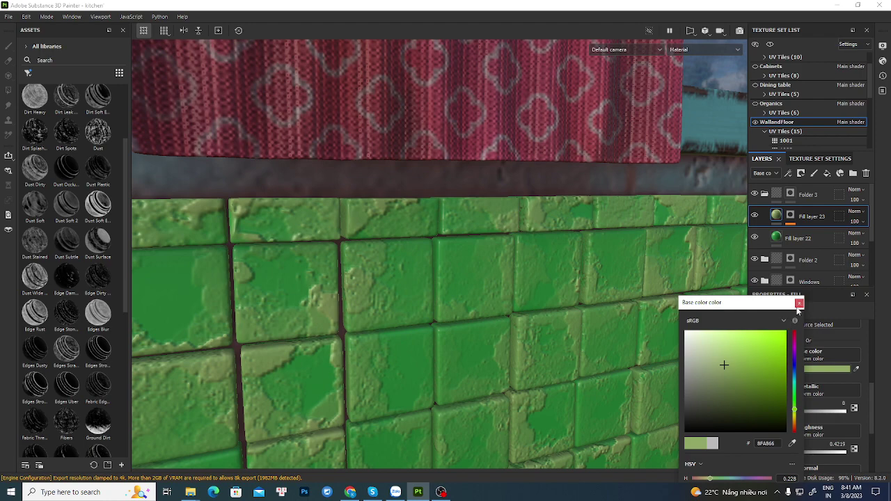
pyautogui.click(798, 304)
pyautogui.keyDown('alt'); pyautogui.moveTo(486, 279); pyautogui.dragTo(334, 232, button='right'); pyautogui.keyUp('alt')
pyautogui.keyDown('alt'); pyautogui.moveTo(390, 257); pyautogui.dragTo(348, 299); pyautogui.keyUp('alt')
pyautogui.keyDown('alt'); pyautogui.moveTo(348, 299); pyautogui.dragTo(319, 297, button='middle'); pyautogui.keyUp('alt')
pyautogui.keyDown('alt'); pyautogui.moveTo(319, 297); pyautogui.dragTo(433, 277); pyautogui.keyUp('alt')
pyautogui.keyDown('alt'); pyautogui.moveTo(433, 276); pyautogui.dragTo(494, 314, button='right'); pyautogui.keyUp('alt')
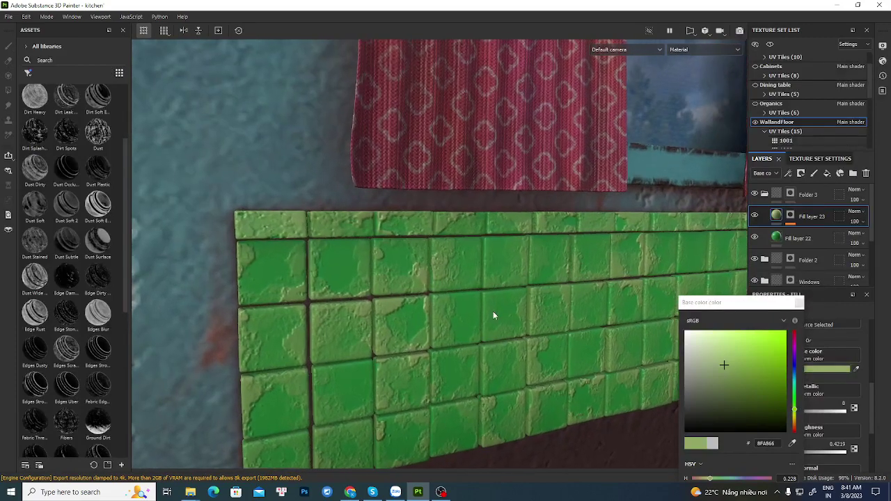
pyautogui.keyDown('alt'); pyautogui.moveTo(494, 314); pyautogui.dragTo(543, 311); pyautogui.keyUp('alt')
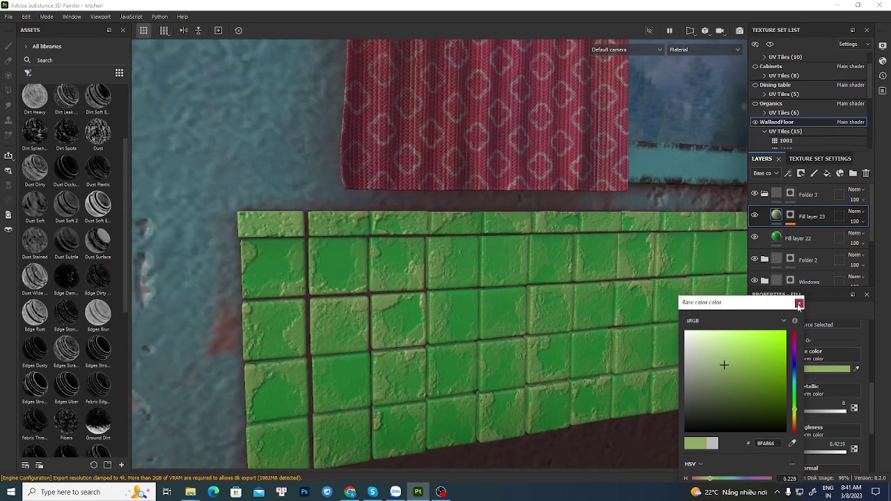
pyautogui.click(799, 302)
# Display only the roughness channel in the viewport and examine it on the wall tiles
pyautogui.press('c')
pyautogui.press('c')
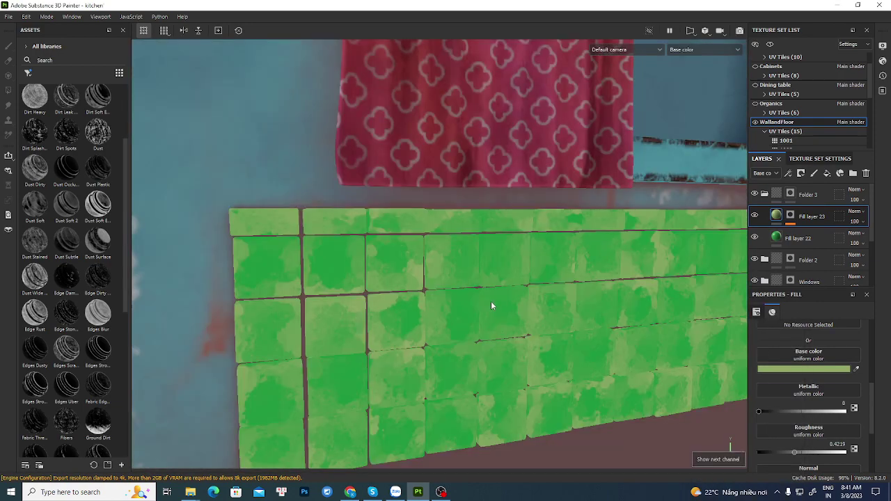
pyautogui.press('c')
pyautogui.press('c')
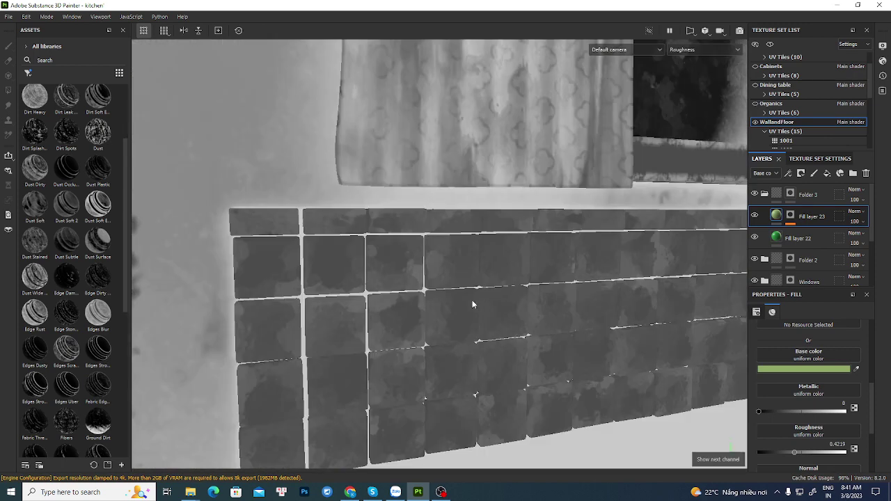
pyautogui.keyDown('alt'); pyautogui.moveTo(471, 303); pyautogui.dragTo(477, 309); pyautogui.keyUp('alt')
# Raise the edge wear fill layer's roughness to 0.6979 and return the viewport to the material view
pyautogui.click(790, 215)
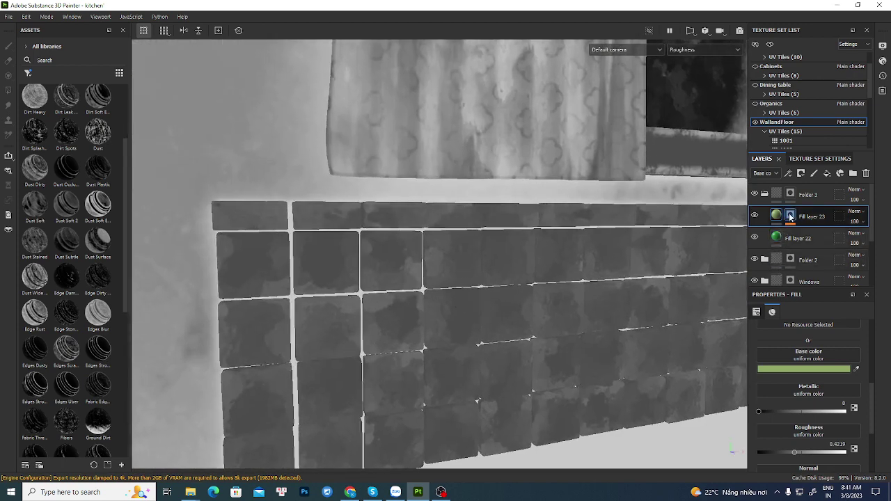
pyautogui.press('1')
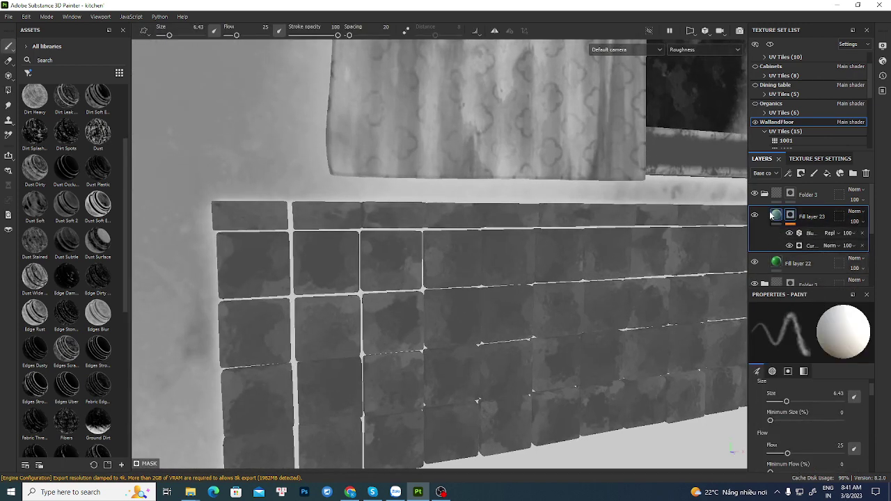
pyautogui.click(776, 215)
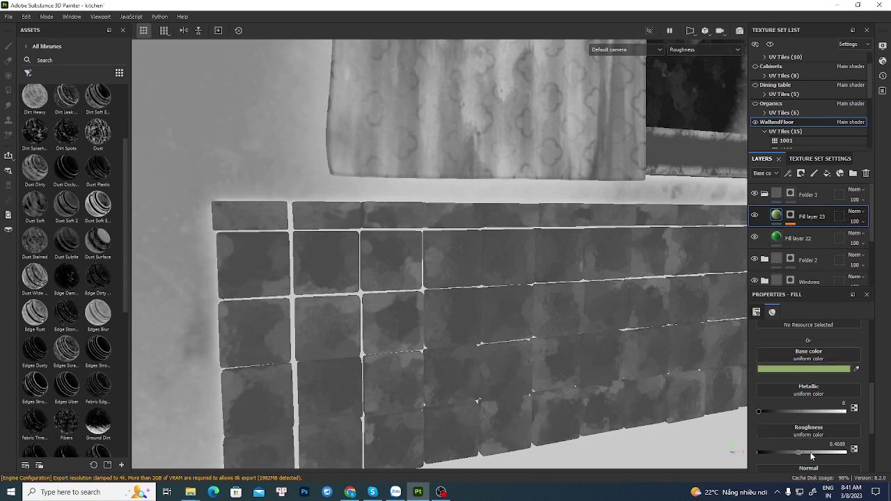
pyautogui.moveTo(800, 454); pyautogui.dragTo(820, 452)
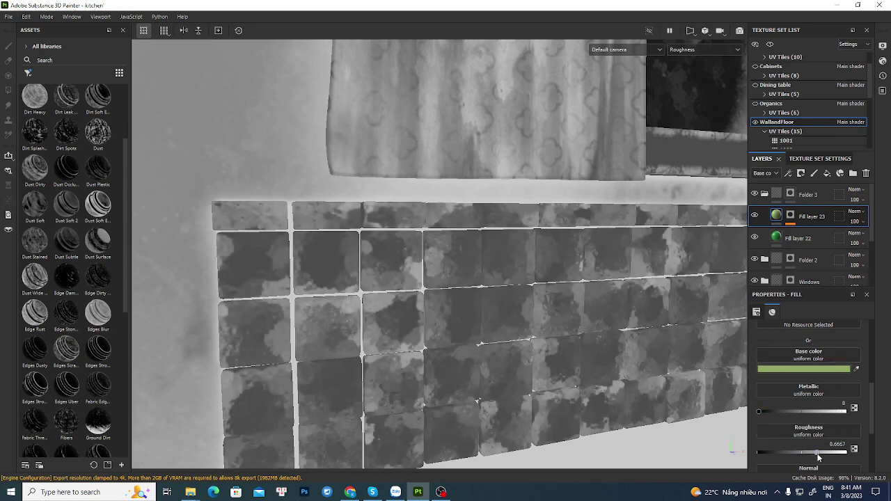
pyautogui.press('m')
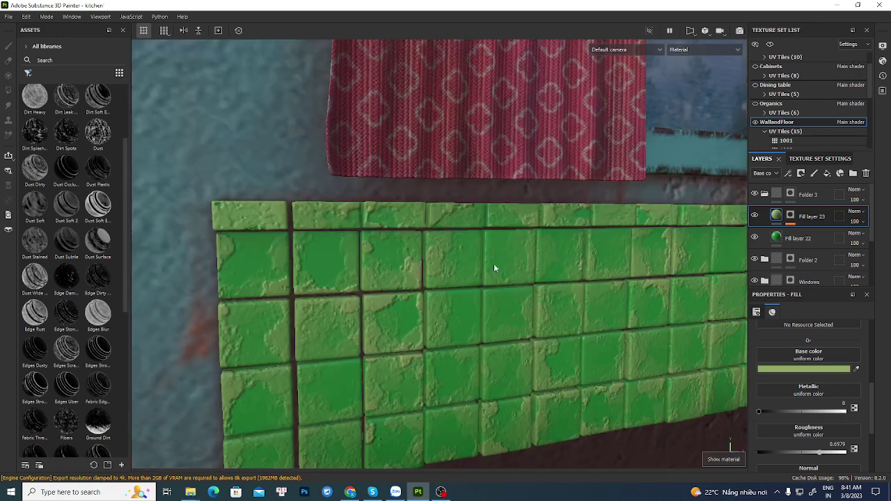
# Add another fill layer above the tiles' edge wear layer and give it a black mask
pyautogui.keyDown('alt'); pyautogui.moveTo(472, 257); pyautogui.dragTo(672, 351); pyautogui.keyUp('alt')
pyautogui.keyDown('alt'); pyautogui.moveTo(672, 351); pyautogui.dragTo(631, 332, button='right'); pyautogui.keyUp('alt')
pyautogui.keyDown('alt'); pyautogui.moveTo(631, 332); pyautogui.dragTo(475, 285); pyautogui.keyUp('alt')
pyautogui.keyDown('alt'); pyautogui.moveTo(496, 270); pyautogui.dragTo(493, 256, button='right'); pyautogui.keyUp('alt')
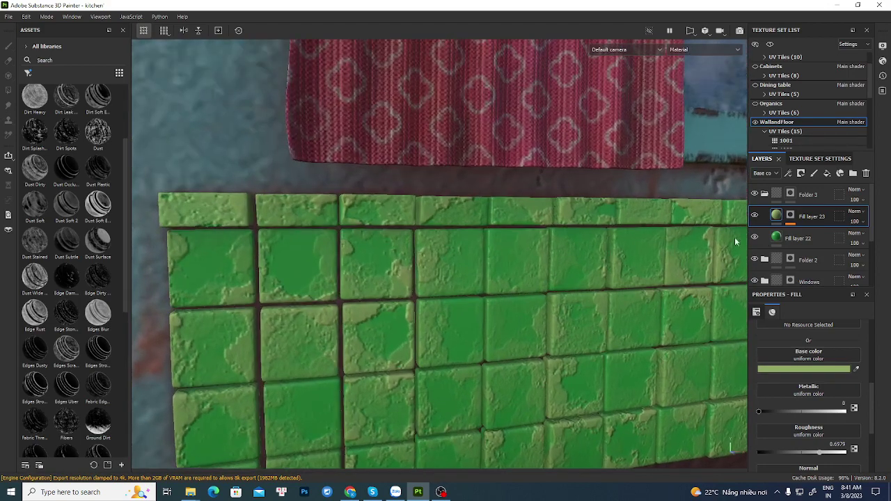
pyautogui.click(827, 179)
pyautogui.rightClick(821, 214)
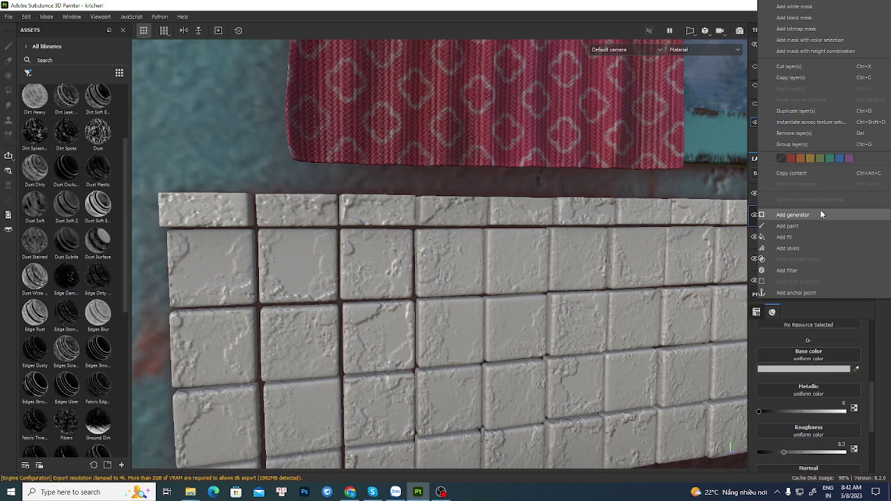
pyautogui.click(798, 19)
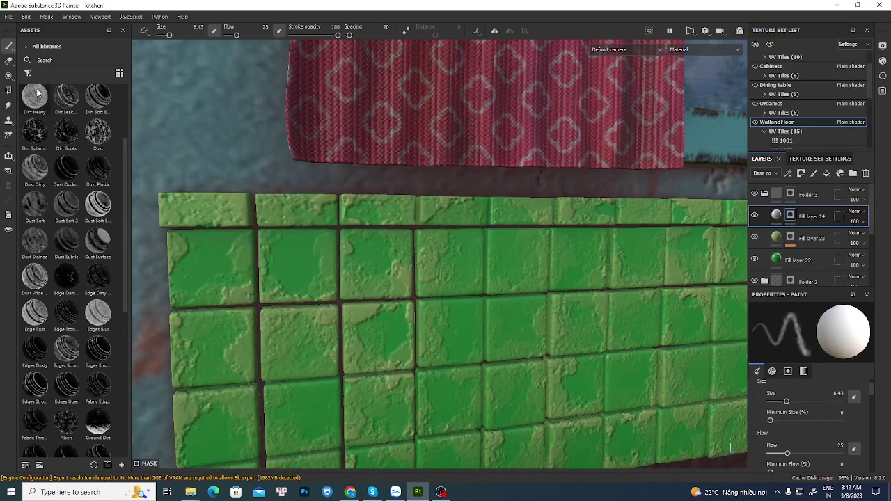
pyautogui.scroll(3, 56, 133)
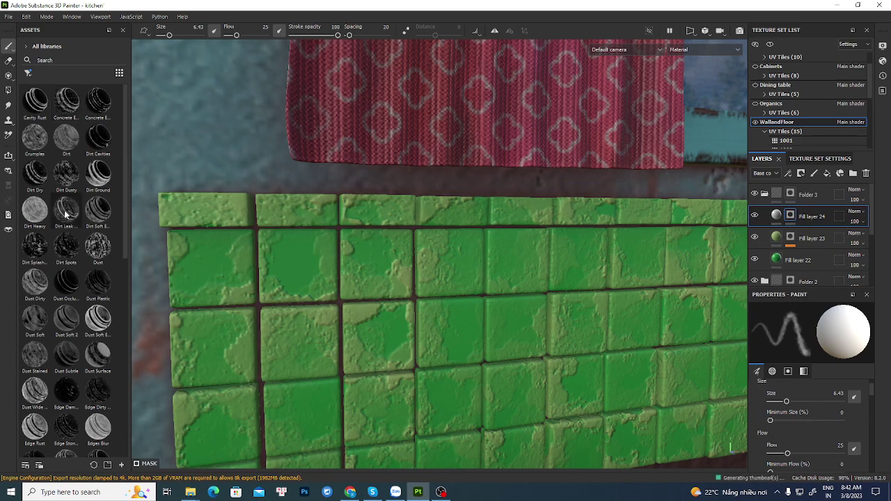
# Apply the Edges Strong smart mask to the new fill layer above the tiles' chipped edge wear
pyautogui.moveTo(69, 145)
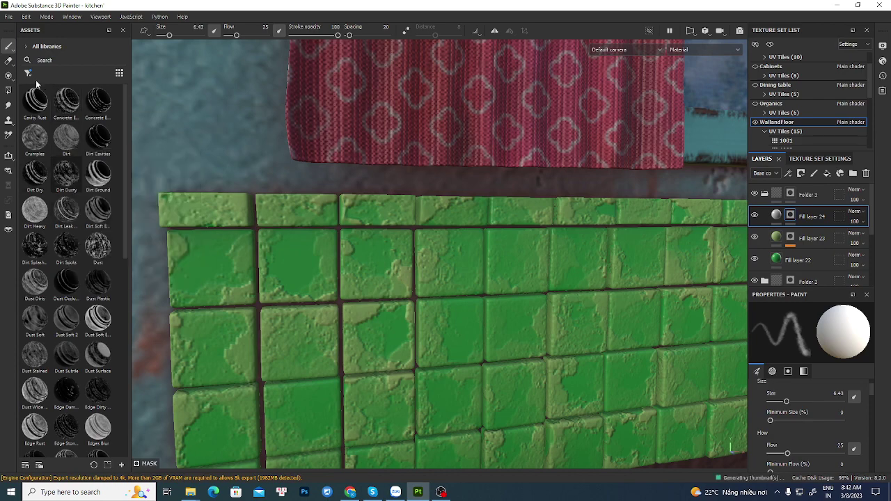
pyautogui.scroll(-5, 73, 209)
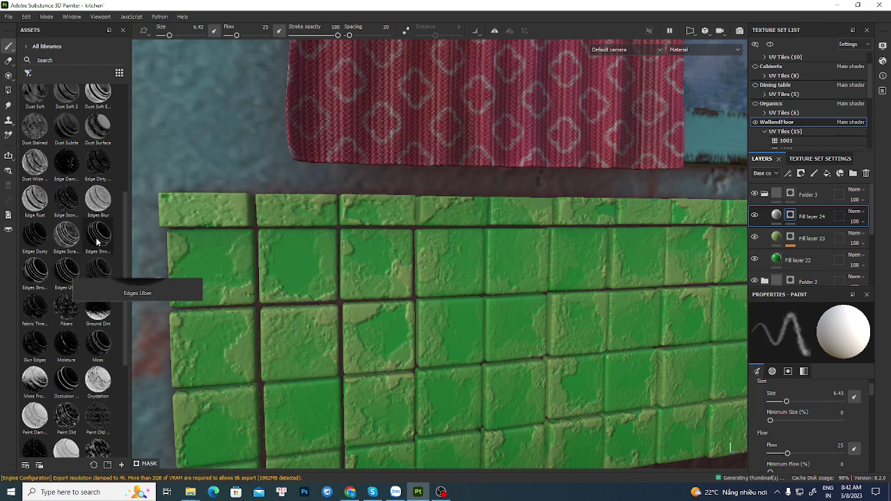
pyautogui.moveTo(96, 241)
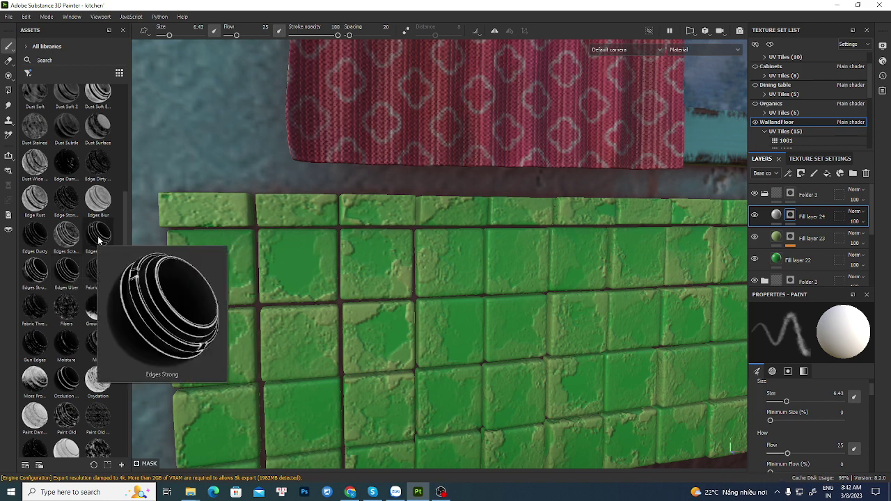
pyautogui.moveTo(98, 240); pyautogui.dragTo(796, 221)
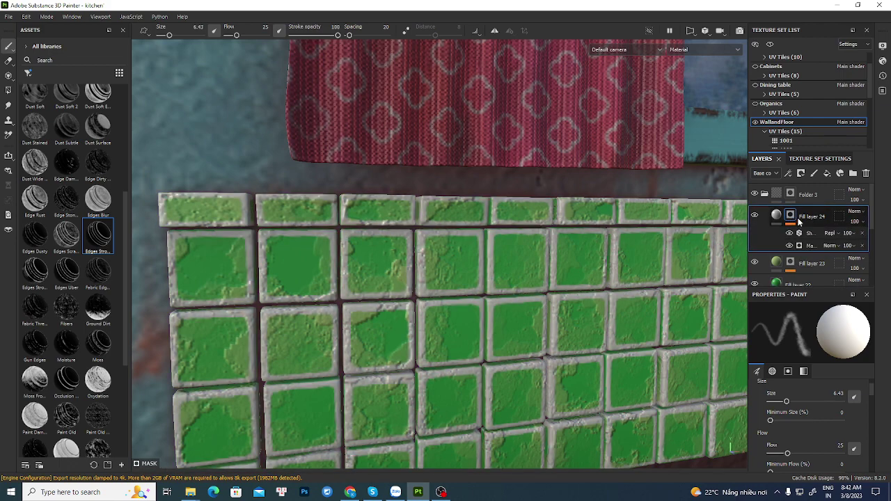
pyautogui.keyDown('alt'); pyautogui.moveTo(483, 304); pyautogui.dragTo(489, 309); pyautogui.keyUp('alt')
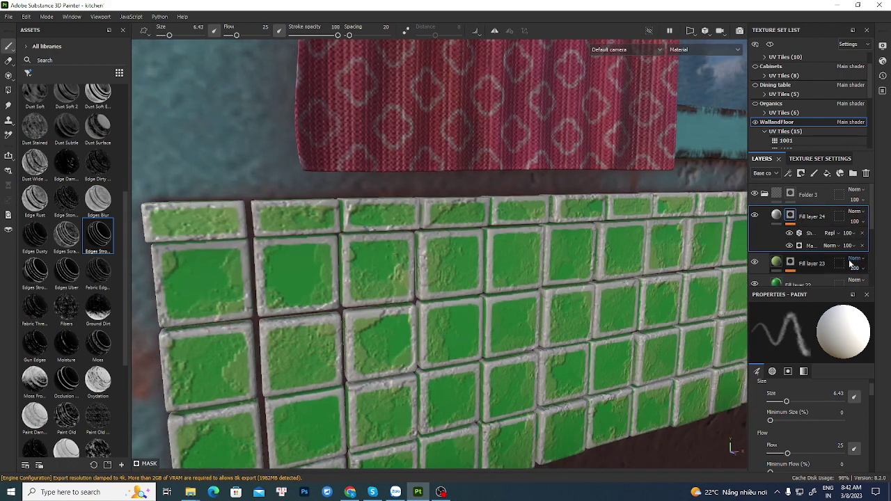
# Set the Edges Strong mask generator's global balance to 0.01 and its global contrast to 0.07
pyautogui.click(810, 234)
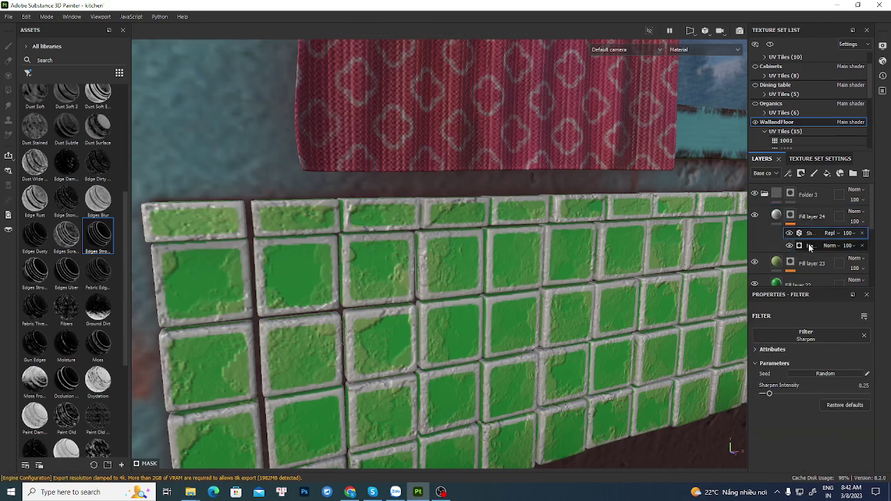
pyautogui.click(807, 246)
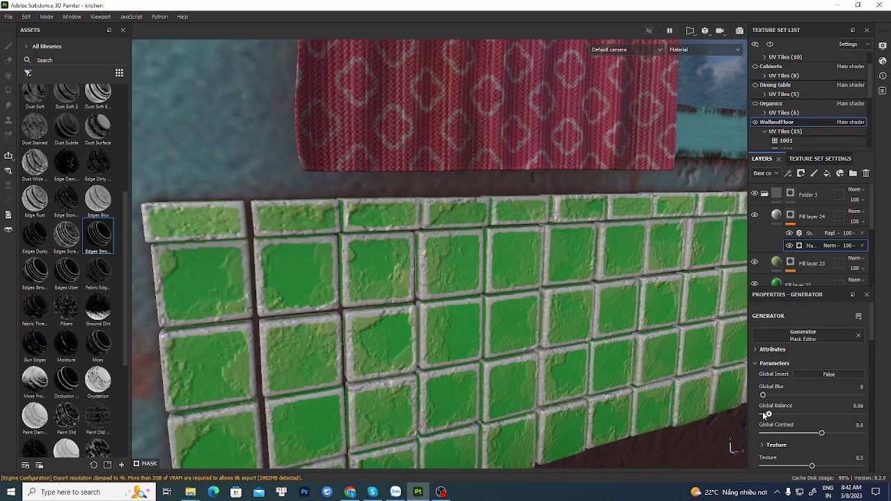
pyautogui.moveTo(766, 415); pyautogui.dragTo(767, 414)
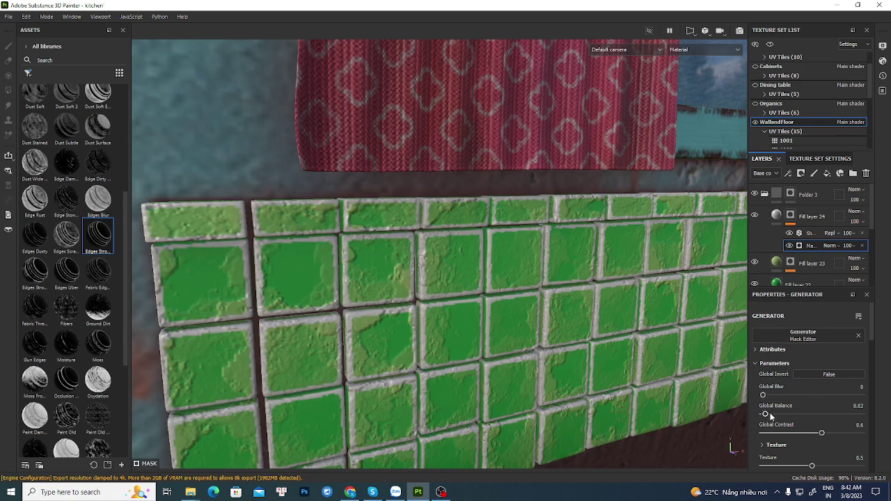
pyautogui.click(860, 405)
pyautogui.moveTo(840, 431); pyautogui.dragTo(769, 432)
pyautogui.keyDown('alt'); pyautogui.moveTo(461, 240); pyautogui.dragTo(300, 201, button='right'); pyautogui.keyUp('alt')
pyautogui.keyDown('alt'); pyautogui.moveTo(406, 249); pyautogui.dragTo(402, 233, button='middle'); pyautogui.keyUp('alt')
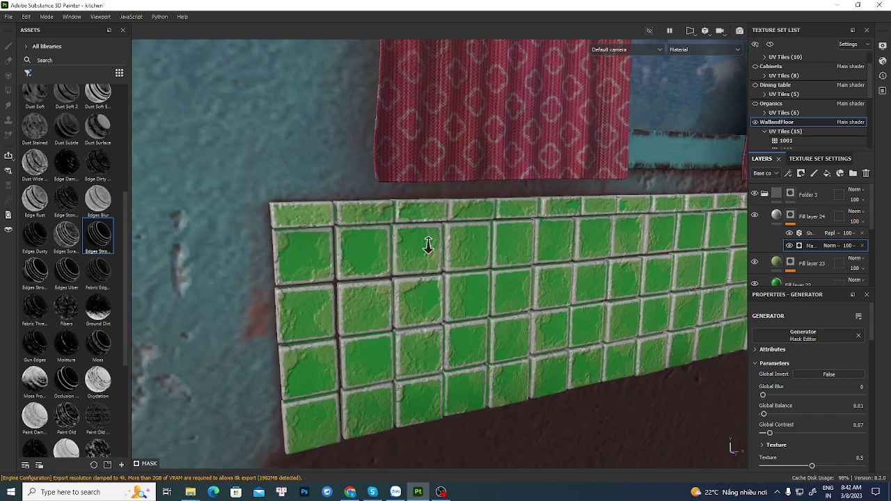
pyautogui.keyDown('alt'); pyautogui.moveTo(427, 244); pyautogui.dragTo(473, 287, button='right'); pyautogui.keyUp('alt')
# Switch the strong-edges fill layer to Overlay blending and make its base color white, FFFFFF
pyautogui.click(777, 215)
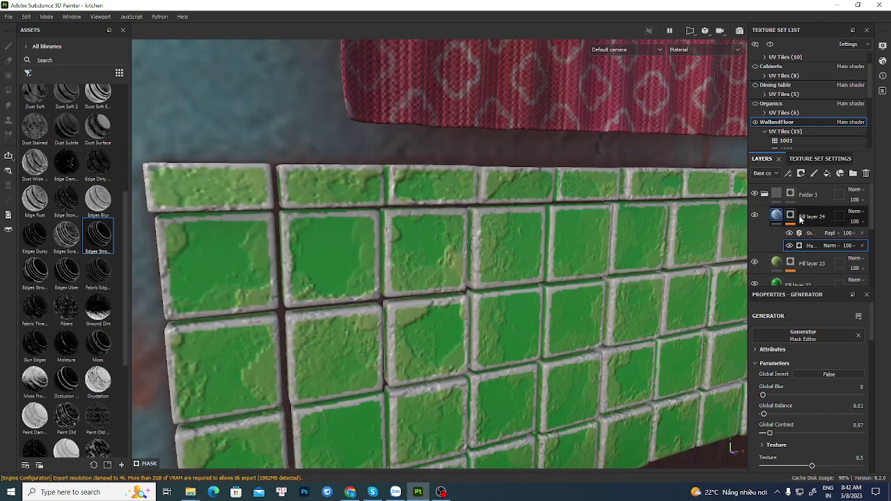
pyautogui.click(852, 214)
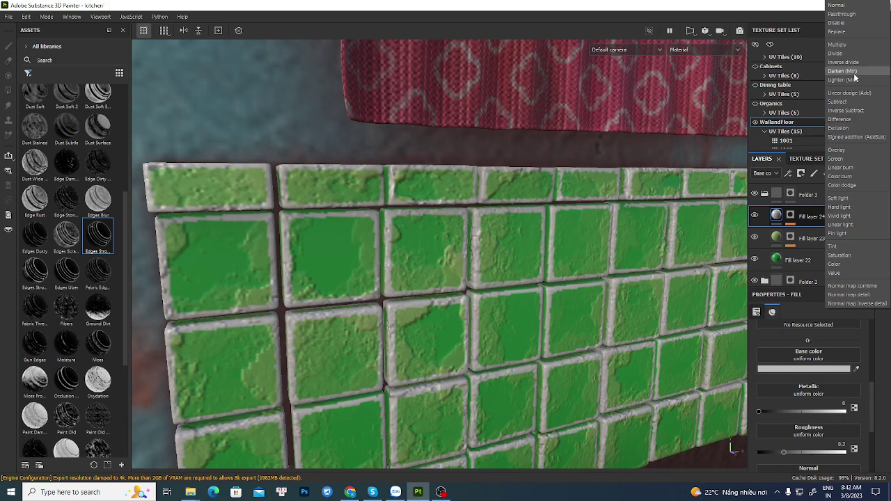
pyautogui.keyDown('alt'); pyautogui.moveTo(552, 213); pyautogui.dragTo(525, 220); pyautogui.keyUp('alt')
pyautogui.click(804, 370)
pyautogui.moveTo(694, 340); pyautogui.dragTo(674, 319)
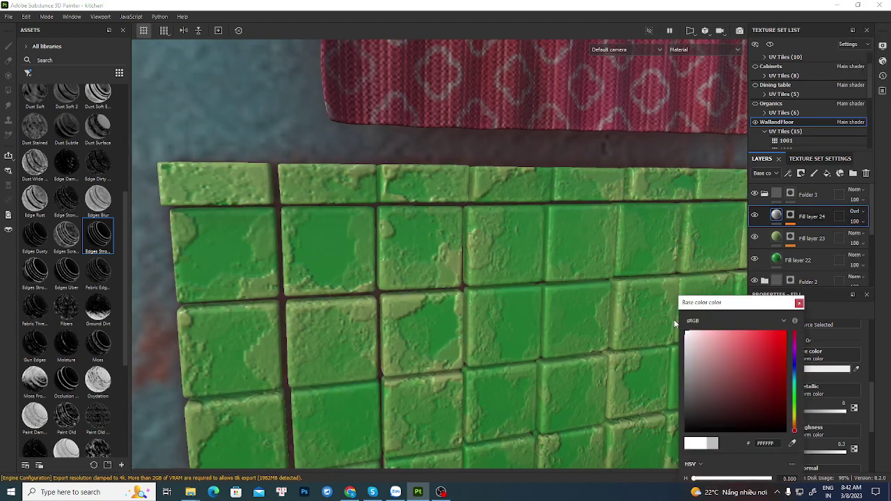
pyautogui.click(798, 304)
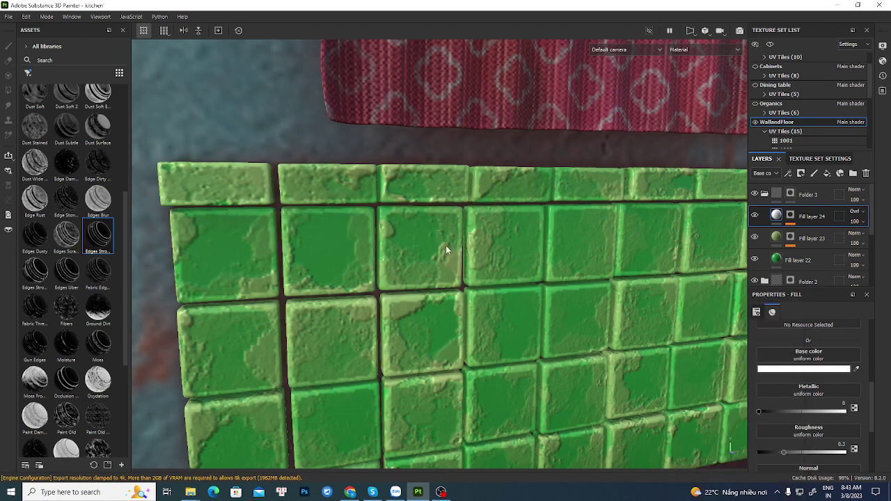
# Lower the Overlay edge highlight layer's opacity to 31
pyautogui.keyDown('alt'); pyautogui.moveTo(392, 222); pyautogui.dragTo(518, 282); pyautogui.keyUp('alt')
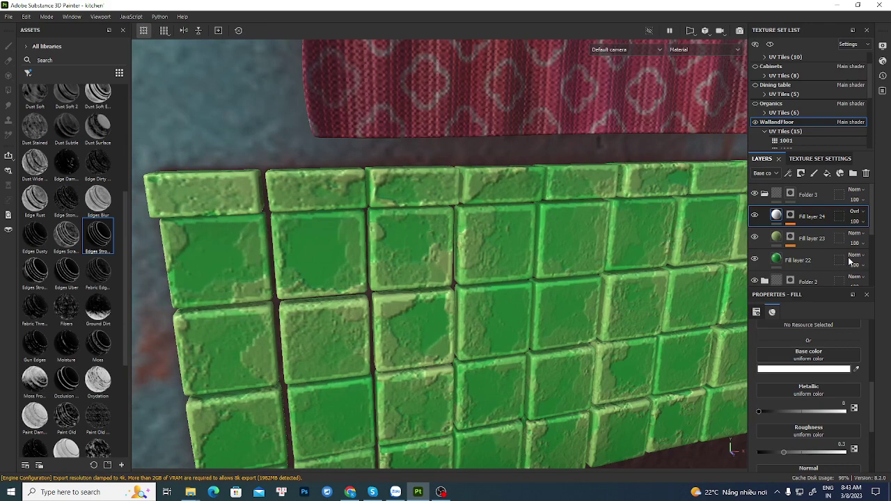
pyautogui.click(854, 221)
pyautogui.moveTo(865, 242); pyautogui.dragTo(864, 242)
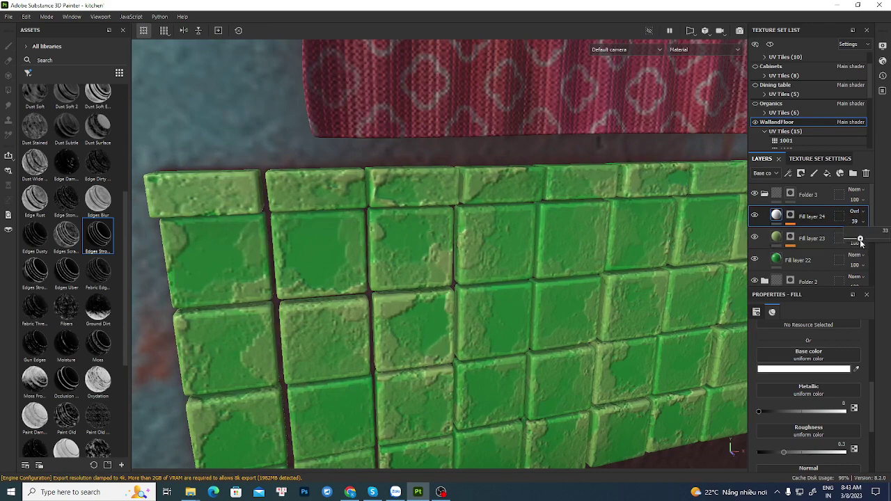
pyautogui.keyDown('alt'); pyautogui.moveTo(524, 255); pyautogui.dragTo(570, 271); pyautogui.keyUp('alt')
pyautogui.keyDown('alt'); pyautogui.moveTo(570, 271); pyautogui.dragTo(446, 290, button='middle'); pyautogui.keyUp('alt')
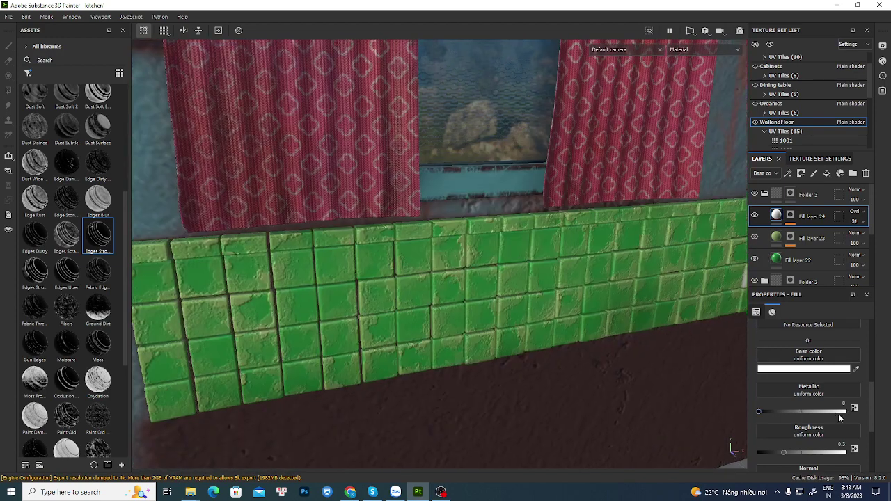
# Raise the edge highlight layer's roughness to 0.4219
pyautogui.click(790, 452)
pyautogui.click(792, 451)
pyautogui.keyDown('alt'); pyautogui.moveTo(486, 278); pyautogui.dragTo(550, 233); pyautogui.keyUp('alt')
# Compare the wall tiles with the edge highlight layer hidden and shown
pyautogui.click(755, 217)
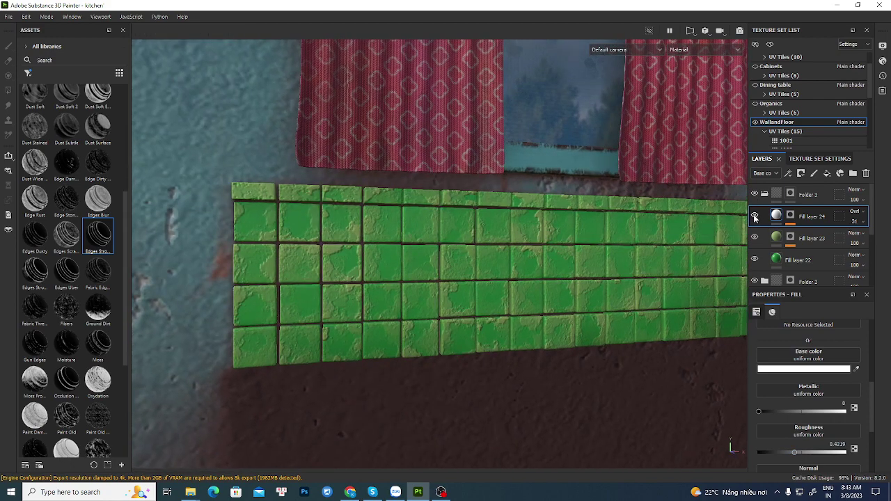
pyautogui.click(755, 217)
pyautogui.click(755, 217)
pyautogui.keyDown('alt'); pyautogui.moveTo(491, 232); pyautogui.dragTo(503, 268); pyautogui.keyUp('alt')
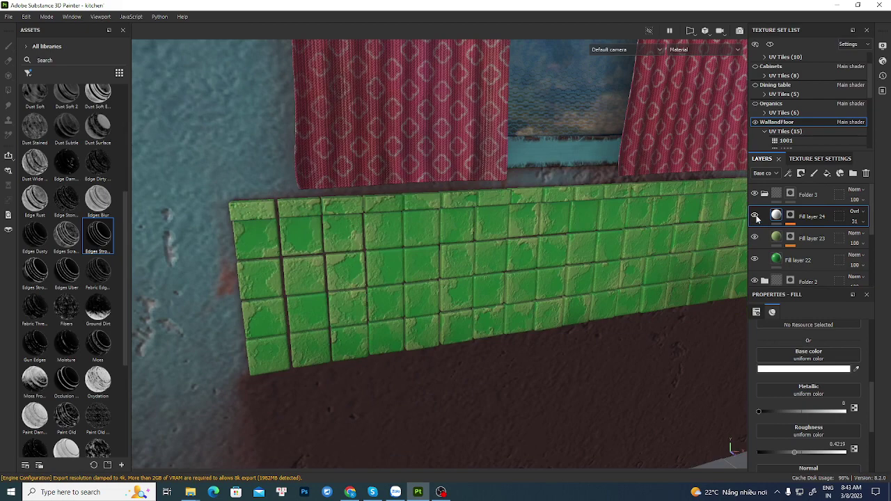
pyautogui.click(756, 216)
pyautogui.keyDown('alt'); pyautogui.moveTo(544, 213); pyautogui.dragTo(540, 229); pyautogui.keyUp('alt')
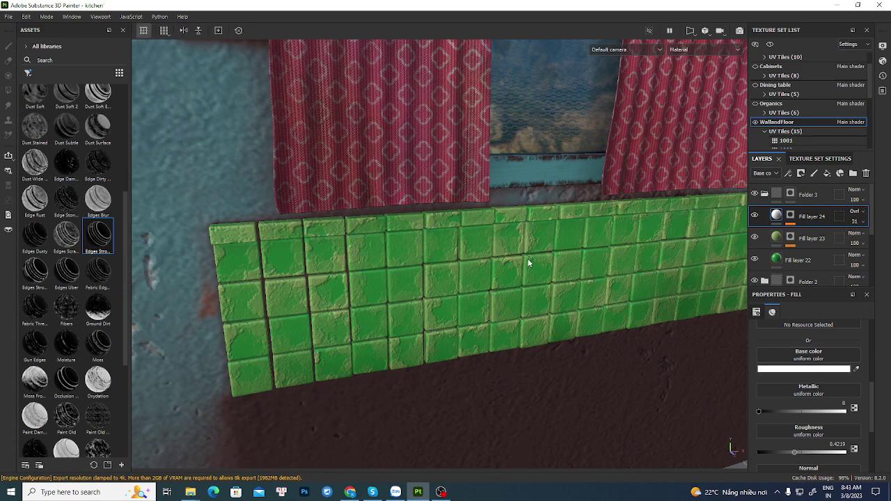
# Display only the roughness channel in the viewport and examine the tile edges up close
pyautogui.press('c')
pyautogui.press('c')
pyautogui.press('c')
pyautogui.press('c')
pyautogui.press('c')
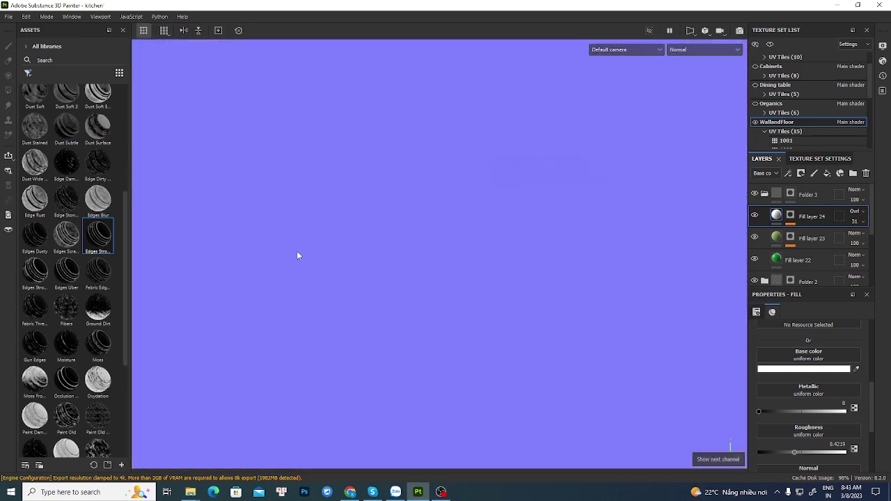
pyautogui.press('c')
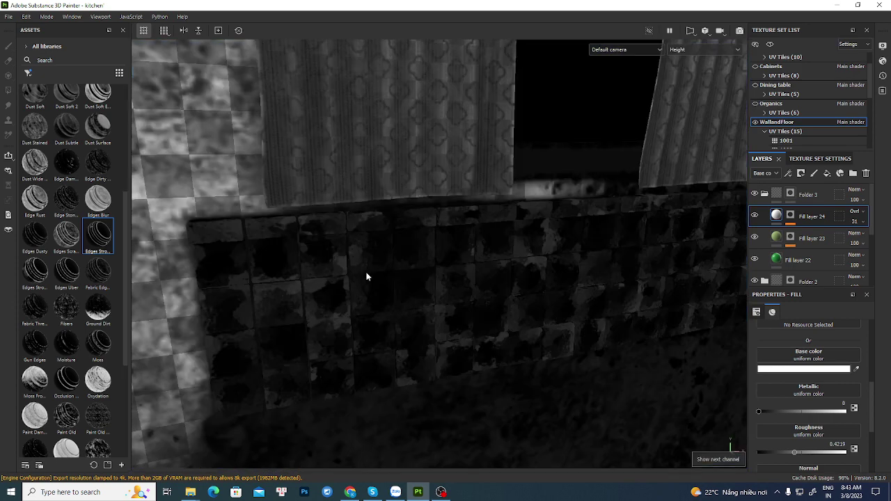
pyautogui.press('c')
pyautogui.click(692, 47)
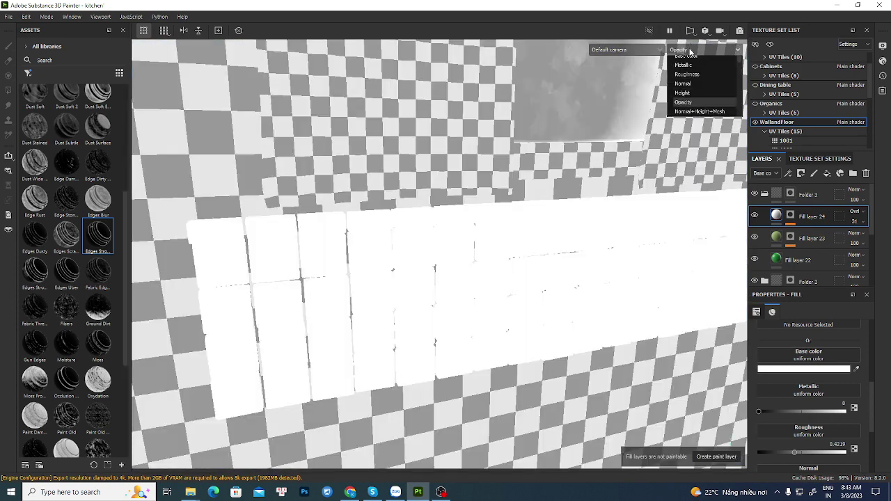
pyautogui.click(687, 106)
pyautogui.keyDown('alt'); pyautogui.moveTo(412, 246); pyautogui.dragTo(662, 335, button='right'); pyautogui.keyUp('alt')
pyautogui.keyDown('alt'); pyautogui.moveTo(538, 299); pyautogui.dragTo(761, 346); pyautogui.keyUp('alt')
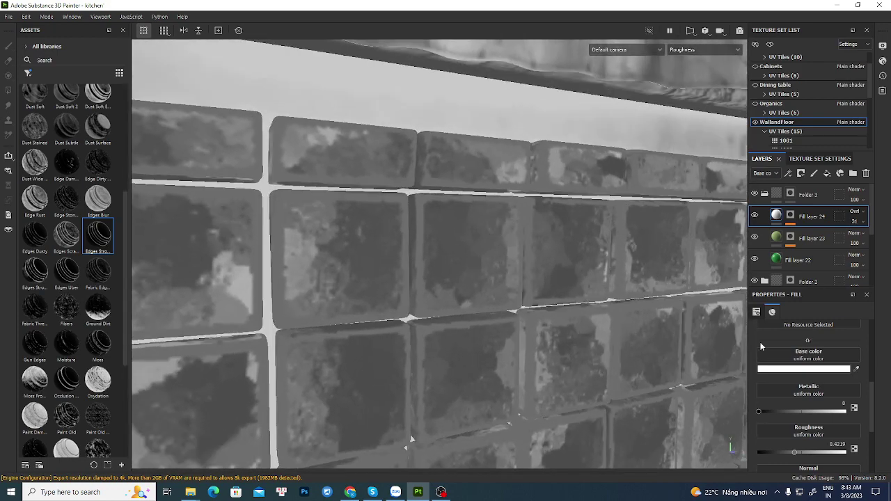
# Lower the edge highlight layer's roughness to 0.3073 while judging it in the roughness channel
pyautogui.moveTo(797, 456); pyautogui.dragTo(786, 457)
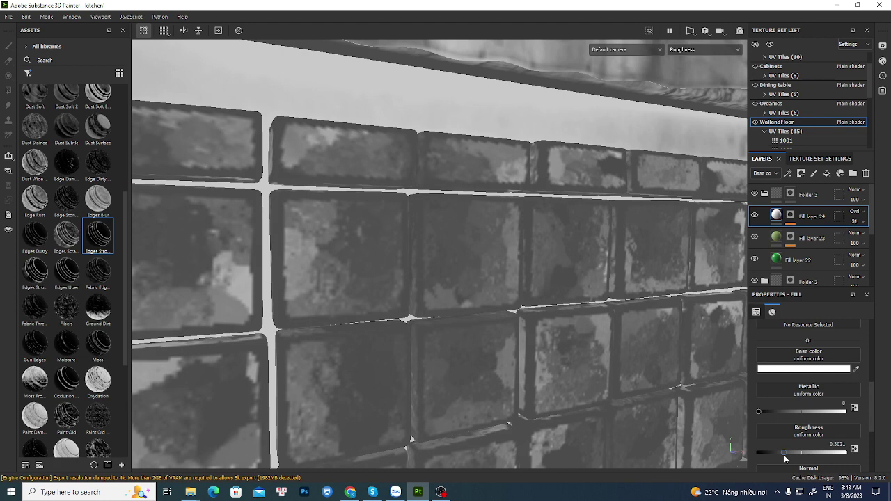
pyautogui.keyDown('alt'); pyautogui.moveTo(461, 380); pyautogui.dragTo(504, 394); pyautogui.keyUp('alt')
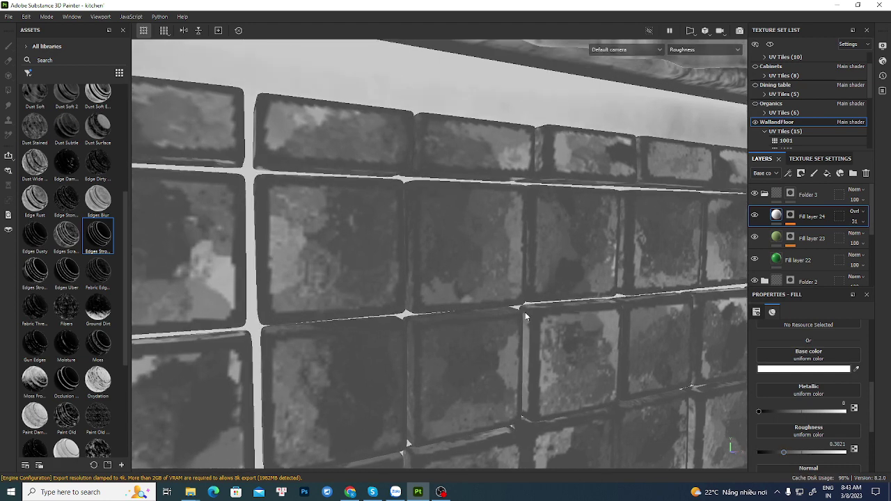
pyautogui.scroll(3, 519, 328)
pyautogui.moveTo(785, 450); pyautogui.dragTo(786, 453)
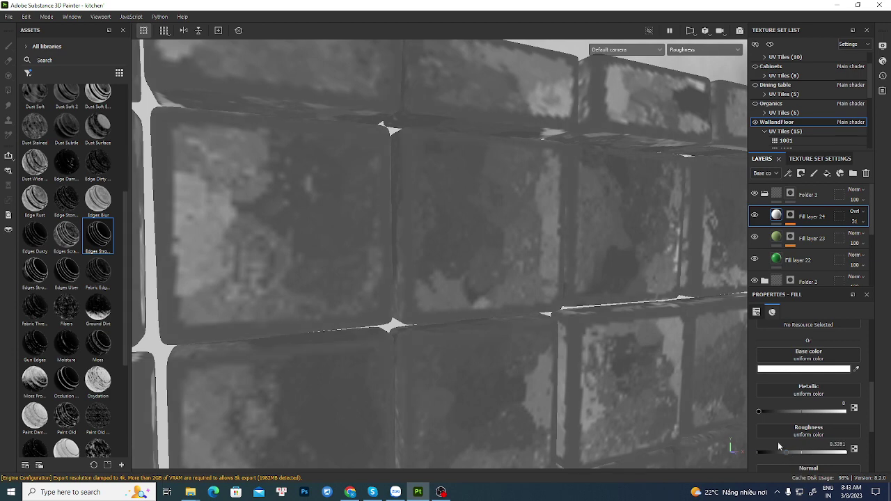
pyautogui.keyDown('alt'); pyautogui.moveTo(476, 269); pyautogui.dragTo(476, 288); pyautogui.keyUp('alt')
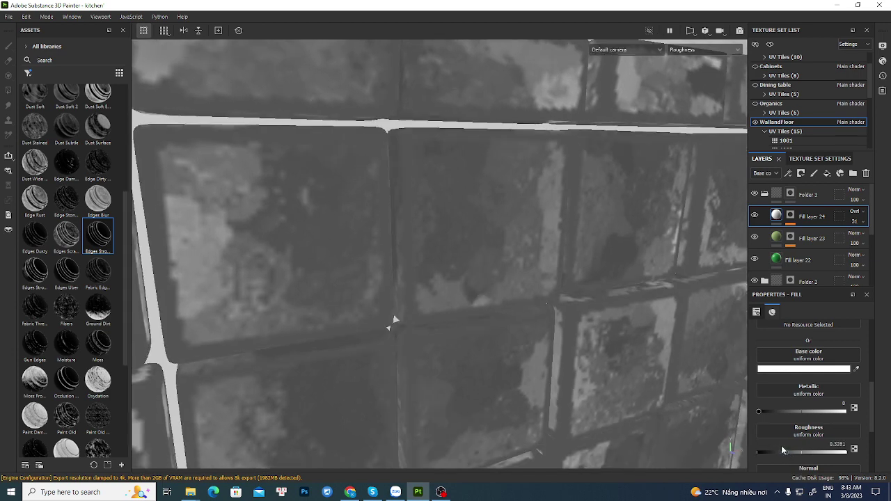
pyautogui.moveTo(784, 451); pyautogui.dragTo(783, 451)
# Raise the green base fill layer's roughness to 0.3542 and select the yellow-green edge wear layer
pyautogui.click(783, 259)
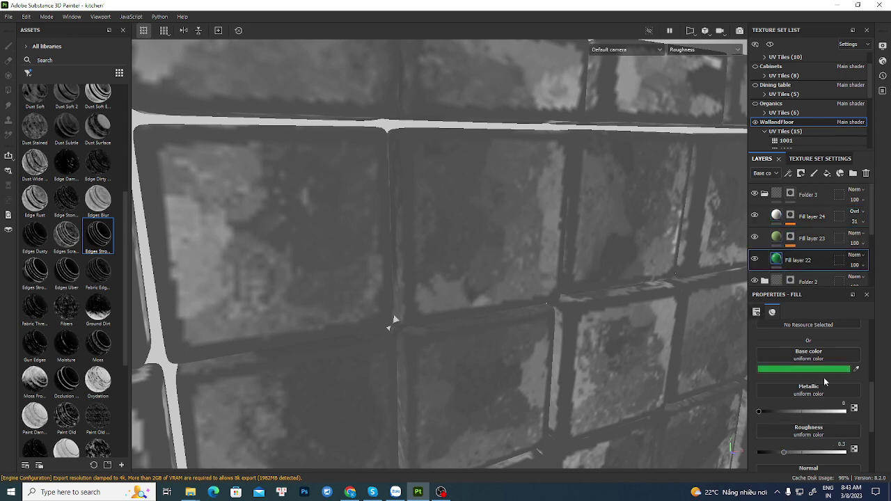
pyautogui.moveTo(786, 454); pyautogui.dragTo(789, 454)
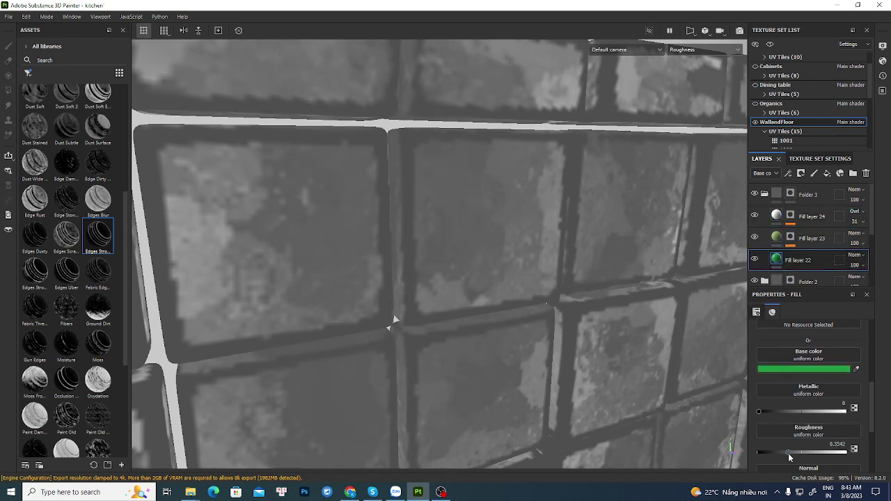
pyautogui.click(807, 238)
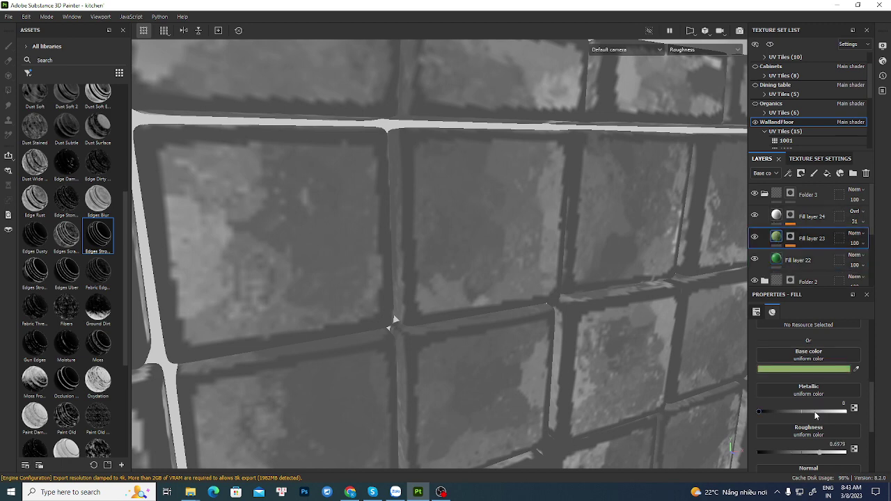
# Set the edge highlight layer's roughness to 0.3542 and return the viewport to the material view
pyautogui.click(777, 214)
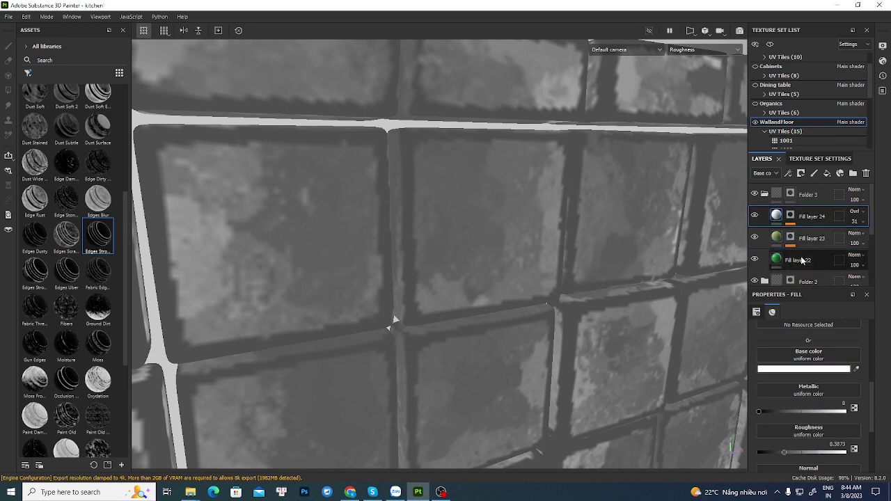
pyautogui.moveTo(786, 453); pyautogui.dragTo(788, 453)
pyautogui.scroll(-3, 371, 172)
pyautogui.press('m')
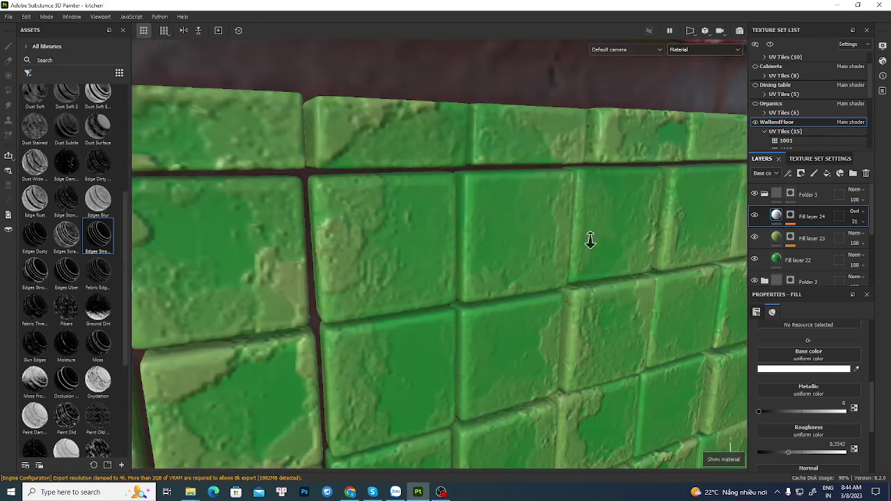
pyautogui.keyDown('alt'); pyautogui.moveTo(589, 241); pyautogui.dragTo(410, 182, button='right'); pyautogui.keyUp('alt')
pyautogui.keyDown('alt'); pyautogui.moveTo(639, 308); pyautogui.dragTo(517, 256); pyautogui.keyUp('alt')
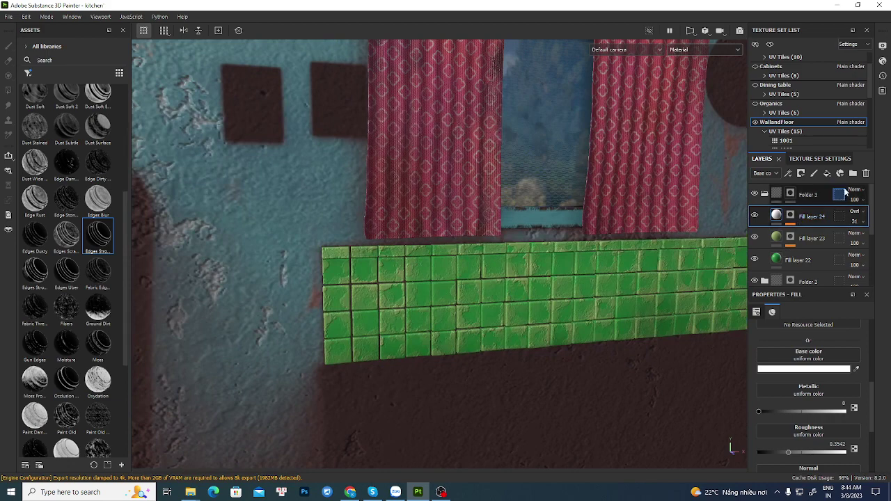
# Add a new fill layer above the edge highlight layer and give it a black mask
pyautogui.click(827, 172)
pyautogui.rightClick(781, 216)
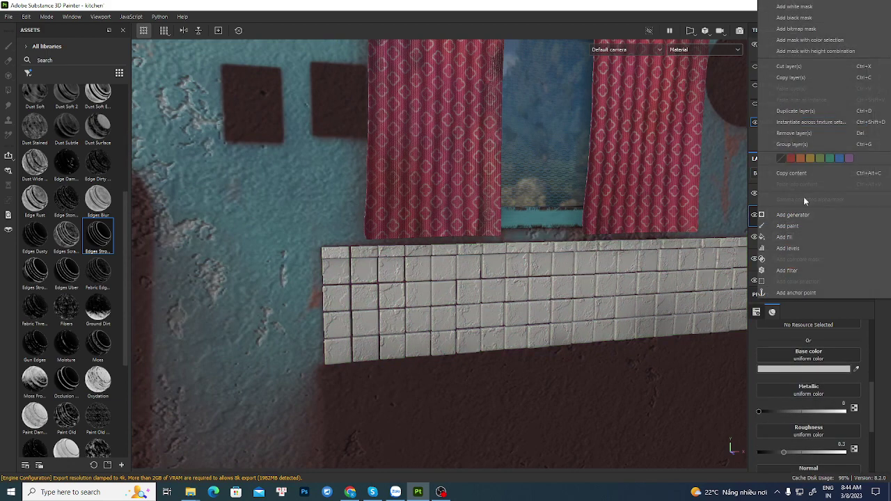
pyautogui.click(794, 18)
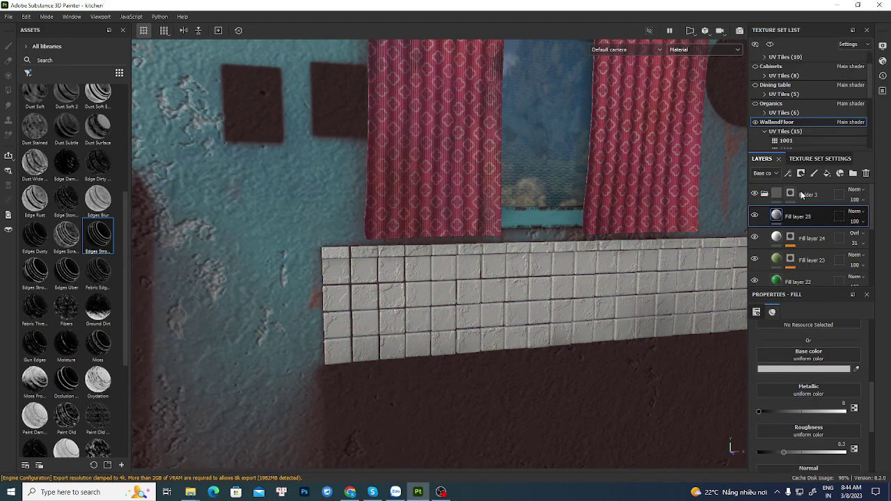
# Apply the Dust Dirty smart mask to the new fill layer and inspect its coverage on the wall tiles
pyautogui.scroll(3, 81, 230)
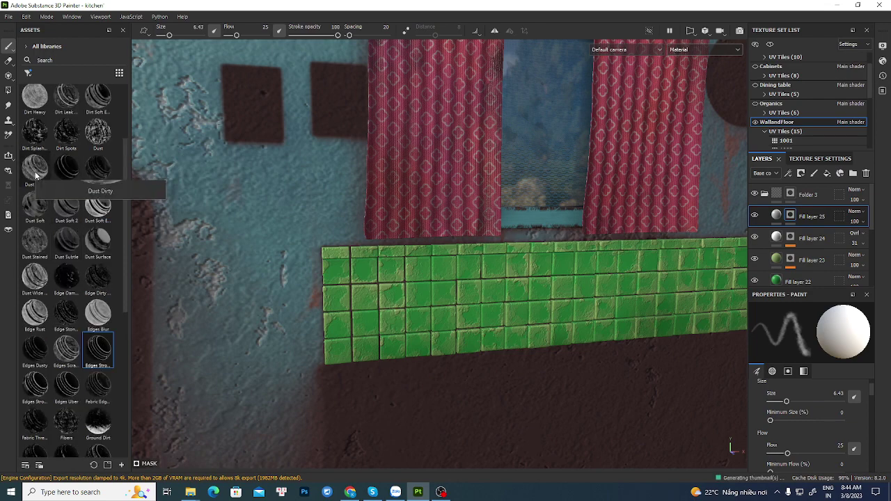
pyautogui.moveTo(34, 177); pyautogui.dragTo(790, 217)
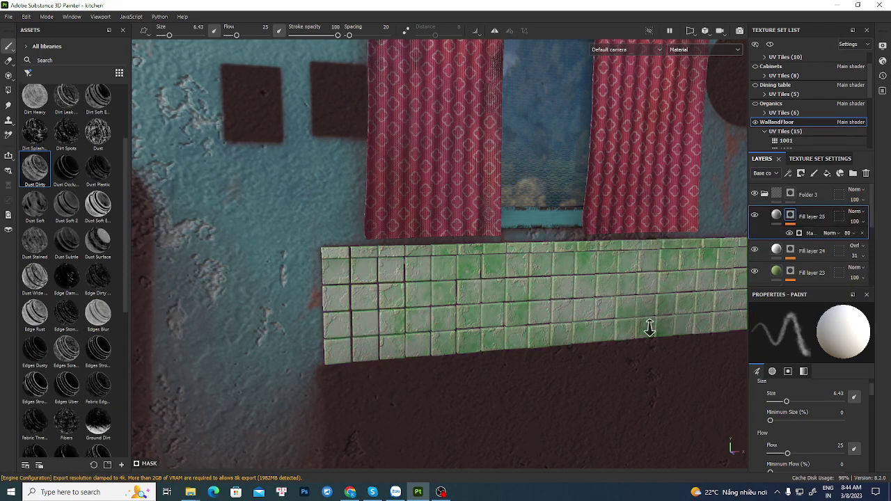
pyautogui.keyDown('alt'); pyautogui.moveTo(649, 327); pyautogui.dragTo(577, 284, button='right'); pyautogui.keyUp('alt')
pyautogui.keyDown('alt'); pyautogui.moveTo(577, 284); pyautogui.dragTo(561, 280); pyautogui.keyUp('alt')
pyautogui.keyDown('alt'); pyautogui.moveTo(561, 281); pyautogui.dragTo(447, 263, button='middle'); pyautogui.keyUp('alt')
pyautogui.keyDown('alt'); pyautogui.moveTo(714, 296); pyautogui.dragTo(745, 300); pyautogui.keyUp('alt')
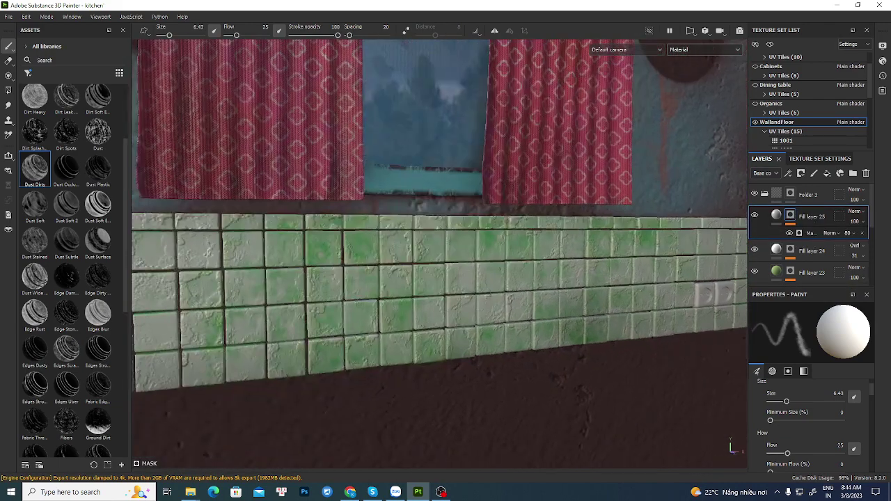
# Set the Dust Dirty fill layer's blend mode to Multiply and compare the tiles with the layer hidden and shown
pyautogui.click(853, 212)
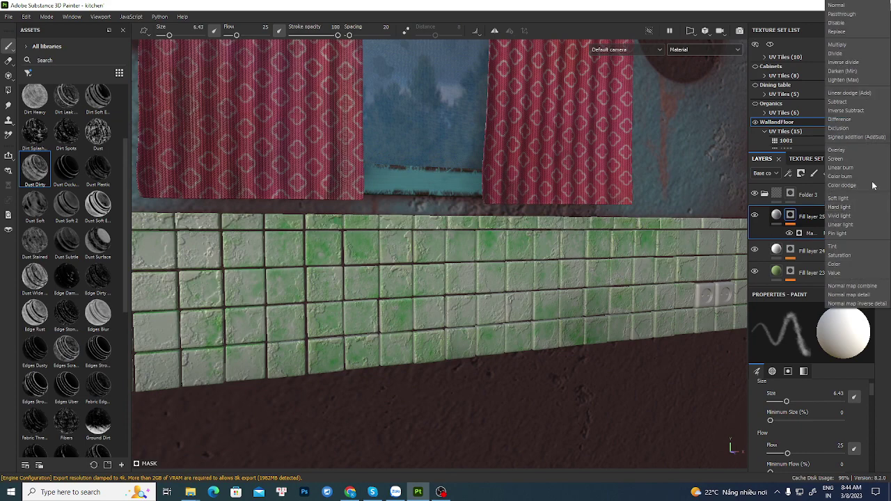
pyautogui.click(839, 45)
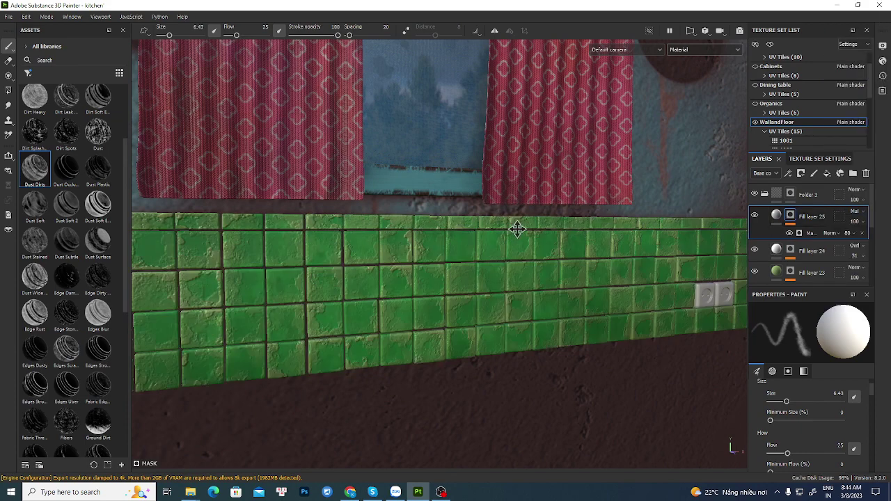
pyautogui.keyDown('alt'); pyautogui.moveTo(518, 228); pyautogui.dragTo(554, 222, button='middle'); pyautogui.keyUp('alt')
pyautogui.keyDown('alt'); pyautogui.moveTo(555, 223); pyautogui.dragTo(572, 228); pyautogui.keyUp('alt')
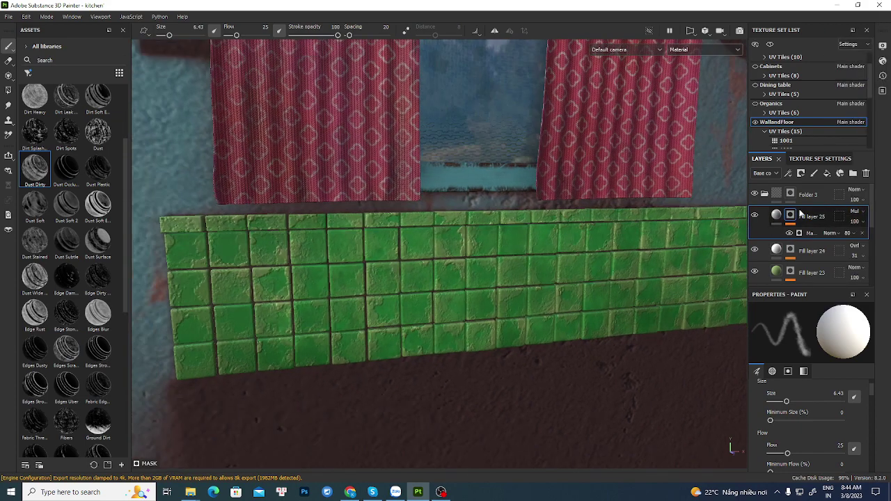
pyautogui.click(755, 216)
pyautogui.click(755, 216)
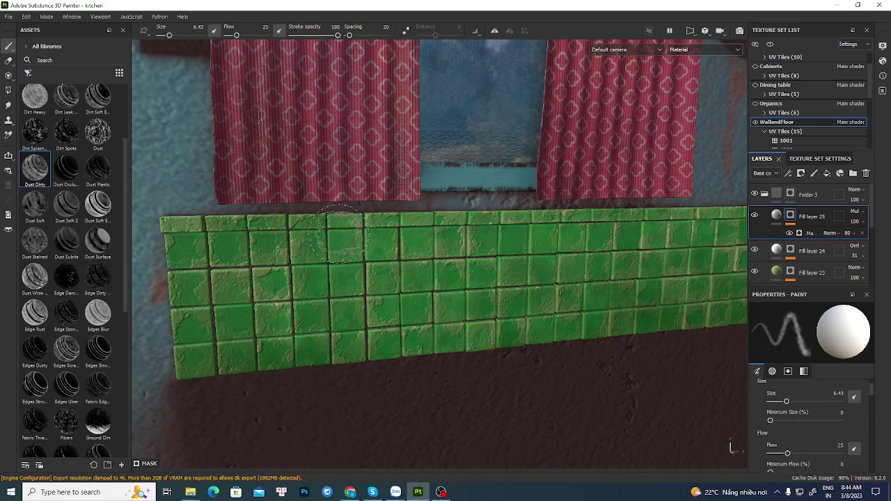
# Give the Dust Dirty fill layer a muted pink base color and raise its roughness to 0.7656
pyautogui.click(776, 216)
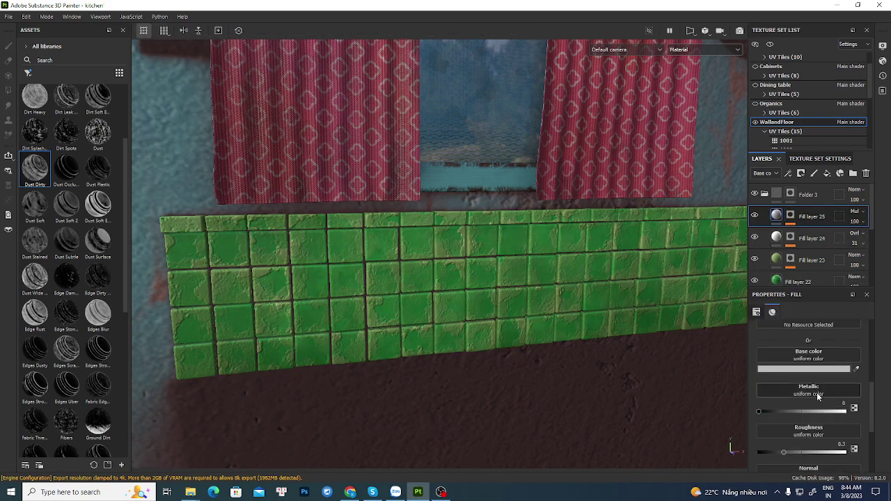
pyautogui.click(801, 368)
pyautogui.moveTo(726, 382); pyautogui.dragTo(703, 375)
pyautogui.click(799, 303)
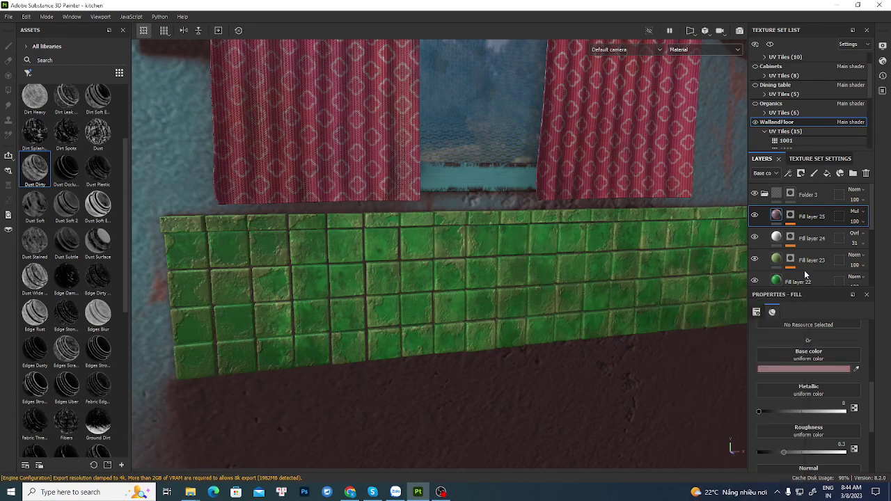
pyautogui.click(826, 452)
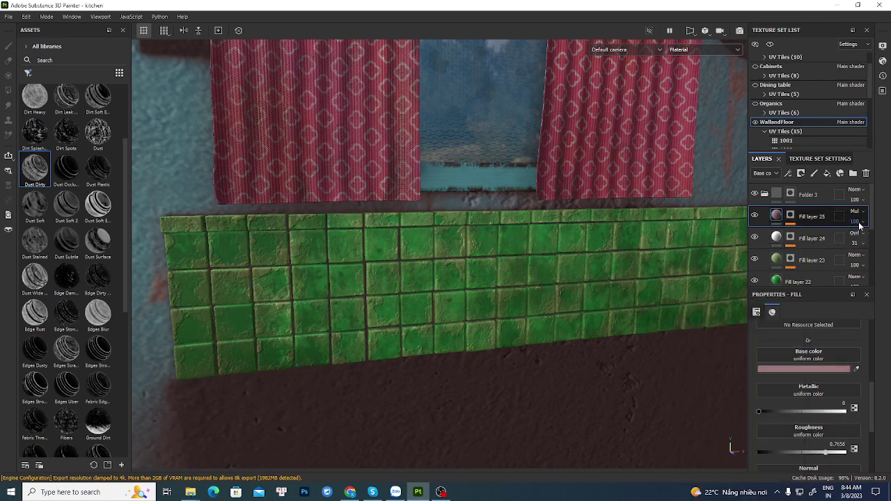
# Lower the Dust Dirty fill layer's opacity to 65
pyautogui.click(854, 221)
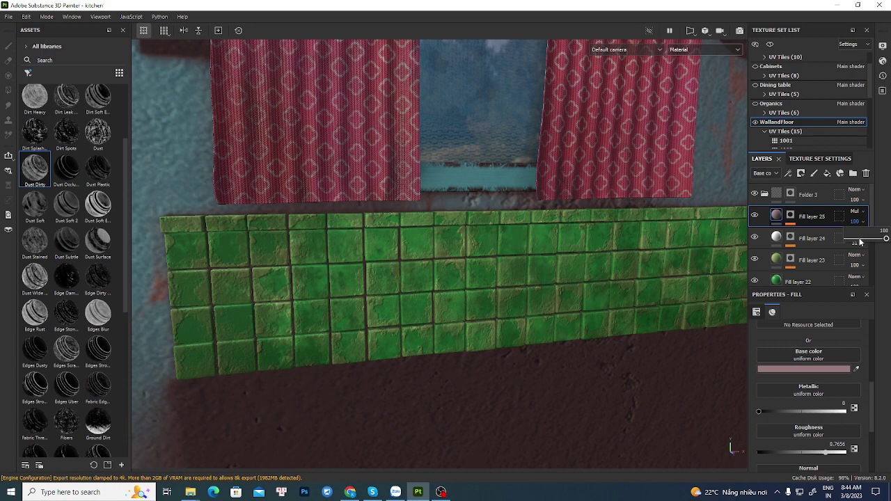
pyautogui.click(859, 241)
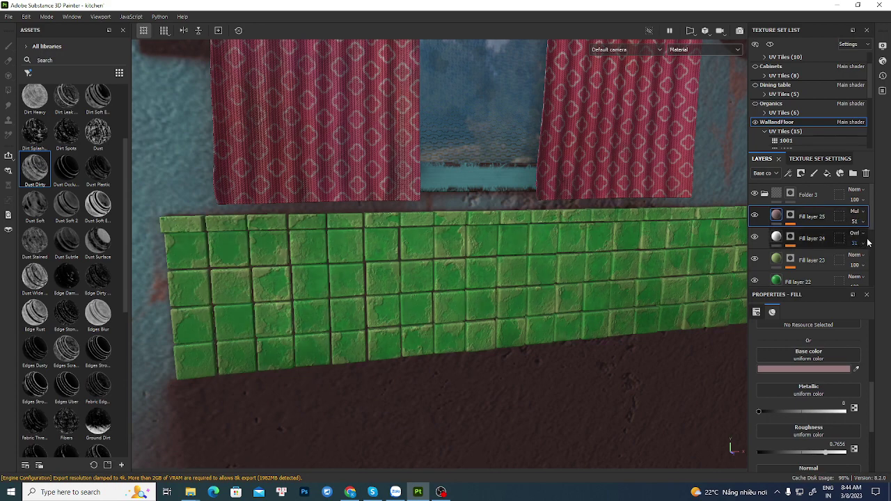
pyautogui.click(855, 222)
pyautogui.click(870, 238)
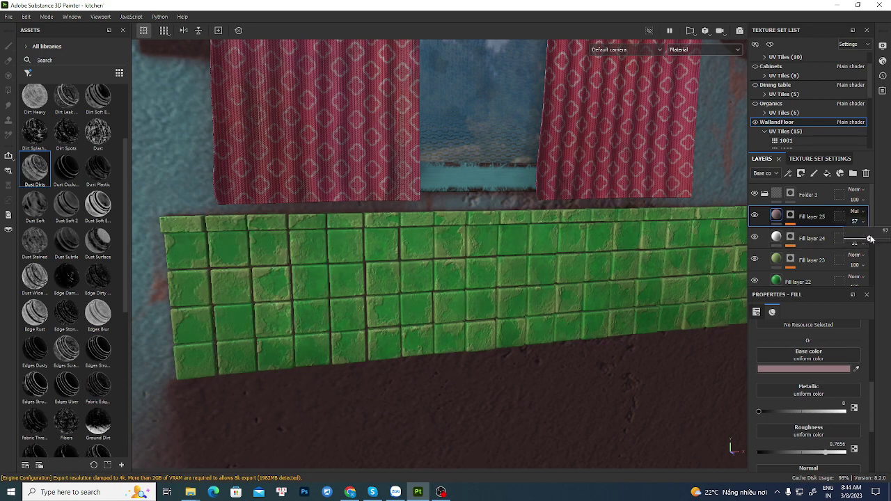
# Darken the dust layer's base color to dark red 683939, reduce its opacity to 42 and compare it hidden and shown
pyautogui.click(789, 370)
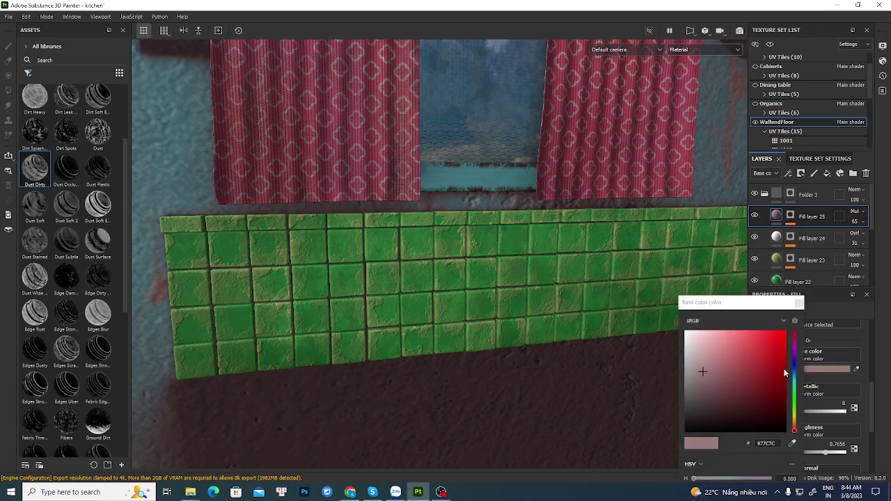
pyautogui.click(723, 383)
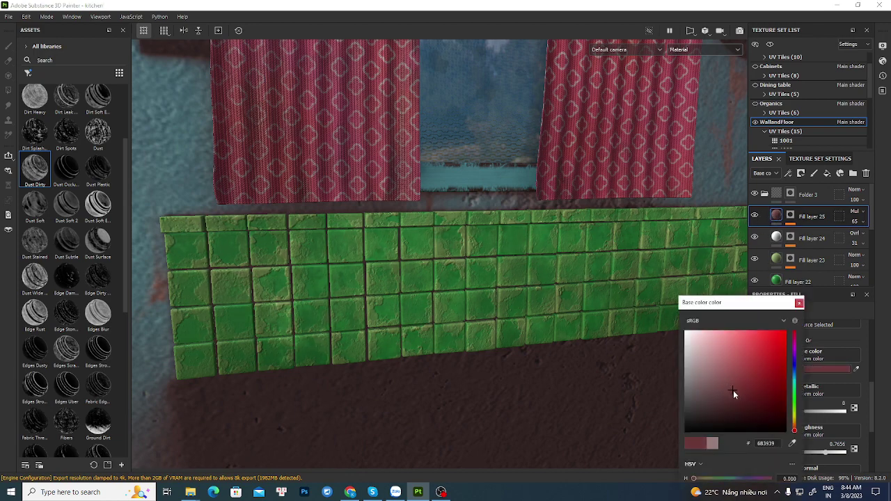
pyautogui.click(799, 303)
pyautogui.click(857, 223)
pyautogui.click(861, 239)
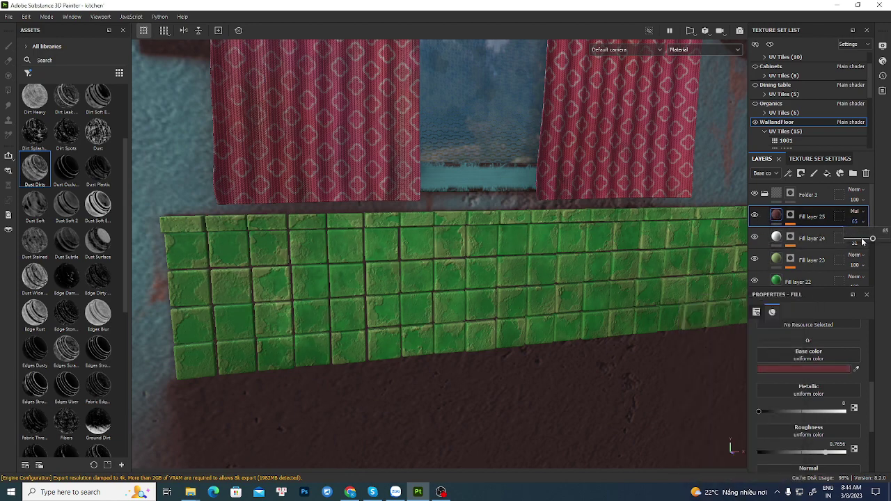
pyautogui.click(755, 216)
pyautogui.click(756, 217)
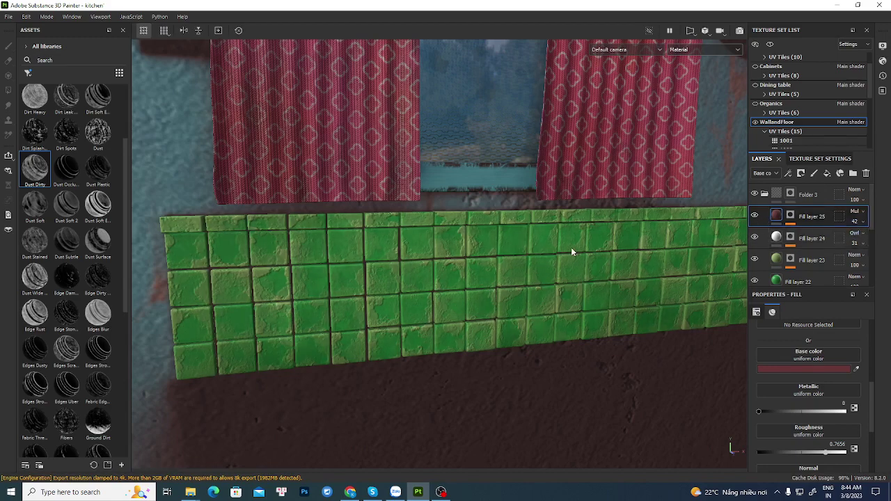
# Reduce the dust layer's opacity to 27 and check the tiled walls from a wider view
pyautogui.keyDown('alt'); pyautogui.moveTo(571, 249); pyautogui.dragTo(279, 98, button='right'); pyautogui.keyUp('alt')
pyautogui.keyDown('alt'); pyautogui.moveTo(525, 215); pyautogui.dragTo(418, 197, button='middle'); pyautogui.keyUp('alt')
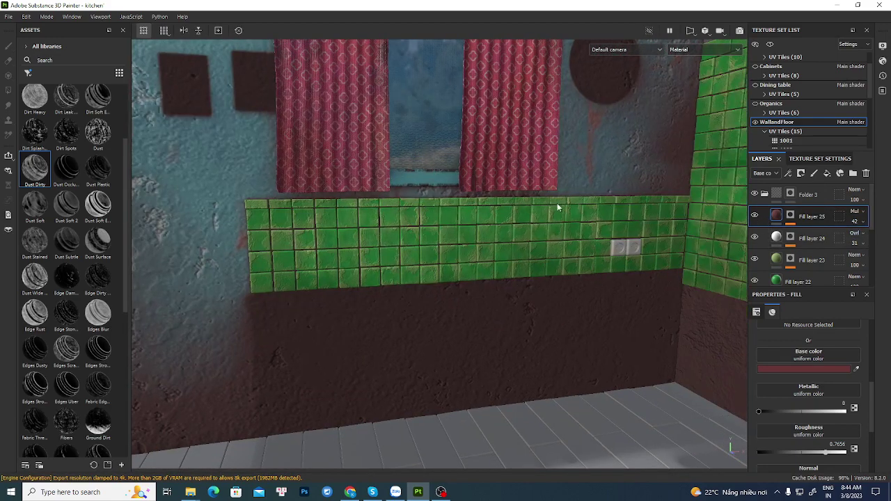
pyautogui.click(856, 223)
pyautogui.click(856, 237)
pyautogui.keyDown('alt'); pyautogui.moveTo(412, 212); pyautogui.dragTo(379, 326); pyautogui.keyUp('alt')
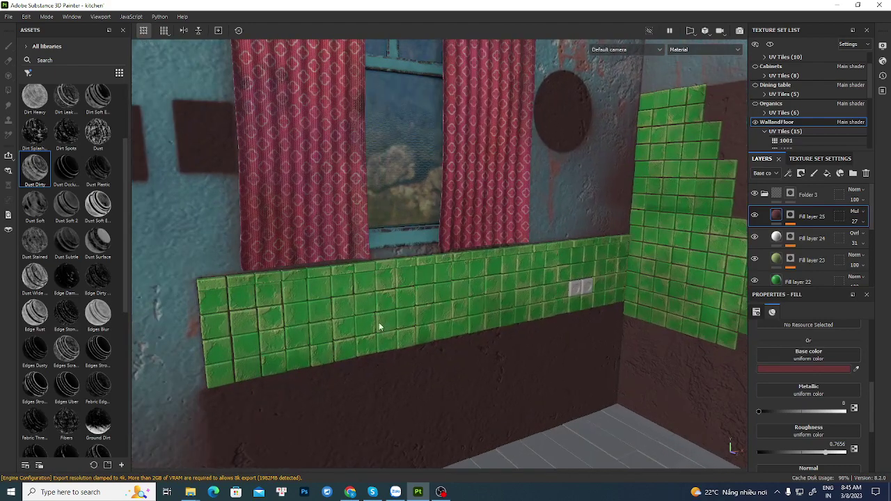
pyautogui.keyDown('alt'); pyautogui.moveTo(585, 272); pyautogui.dragTo(531, 238, button='right'); pyautogui.keyUp('alt')
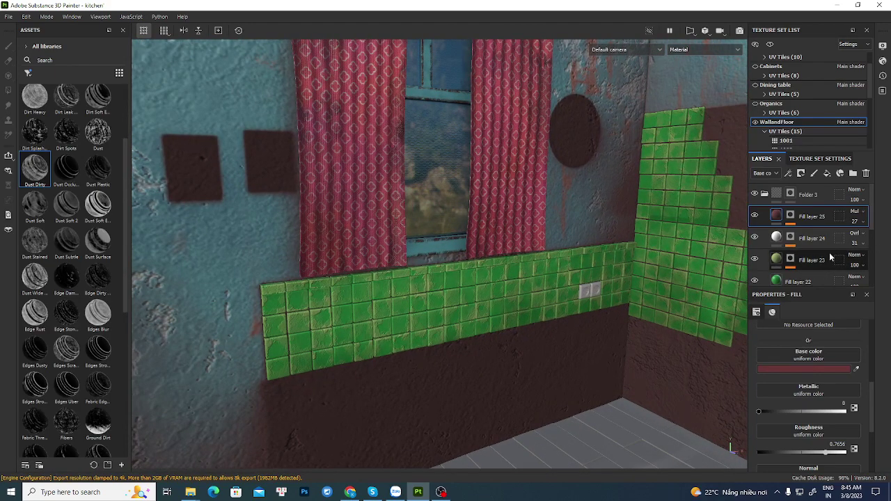
pyautogui.keyDown('alt'); pyautogui.moveTo(408, 280); pyautogui.dragTo(419, 290); pyautogui.keyUp('alt')
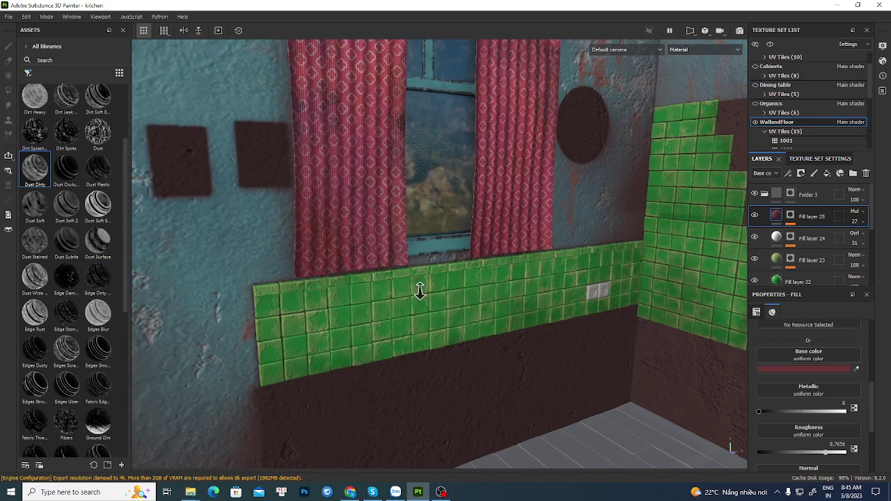
# Collapse the tile folder Folder 3, duplicate it and give the copy a black mask
pyautogui.click(777, 194)
pyautogui.click(765, 194)
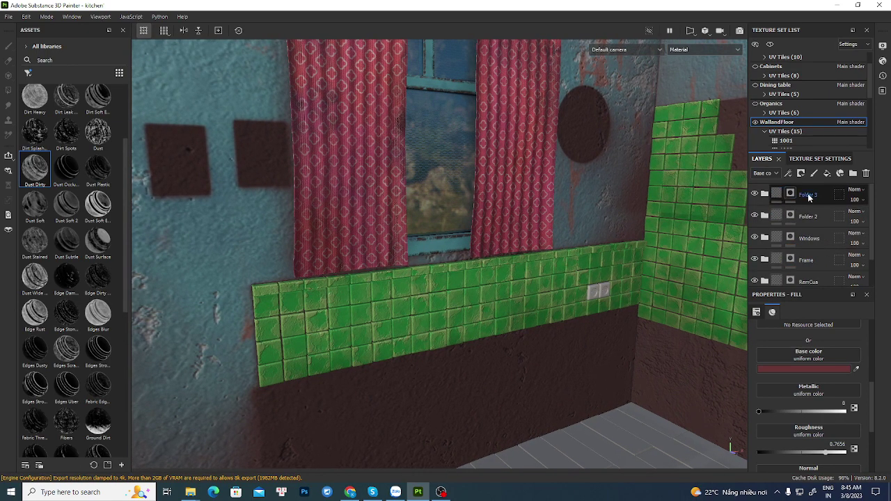
pyautogui.click(809, 196)
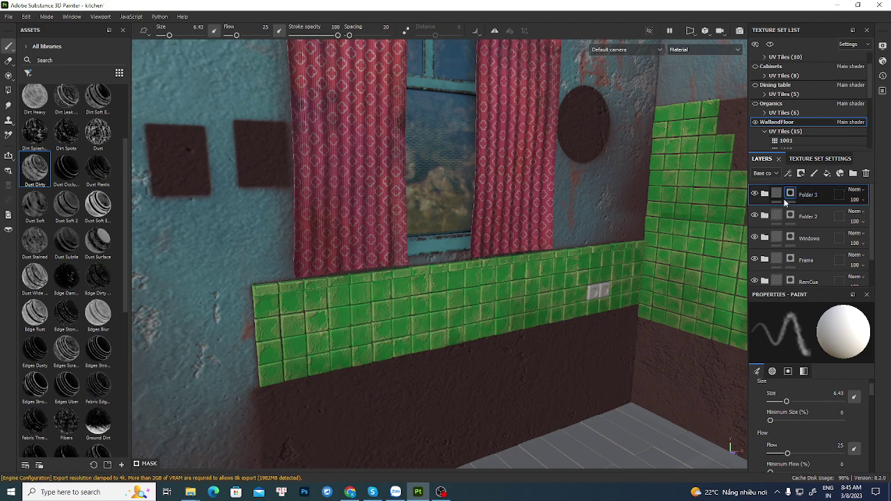
pyautogui.rightClick(787, 199)
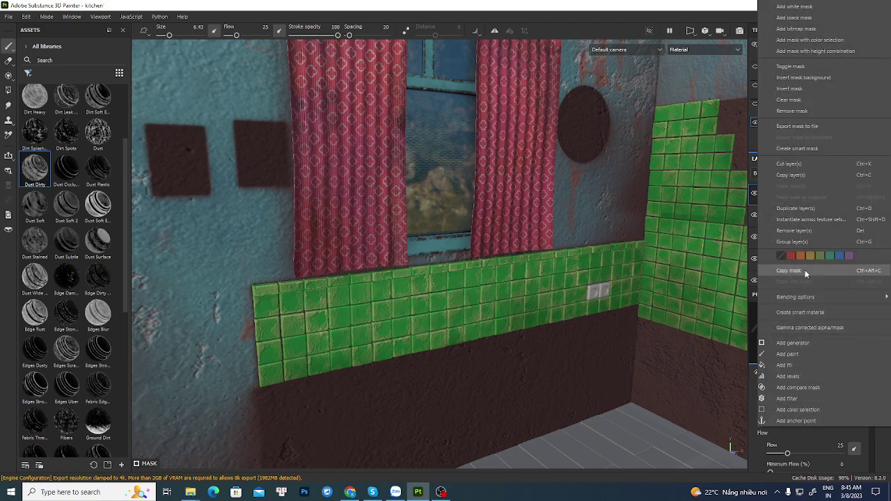
pyautogui.click(800, 209)
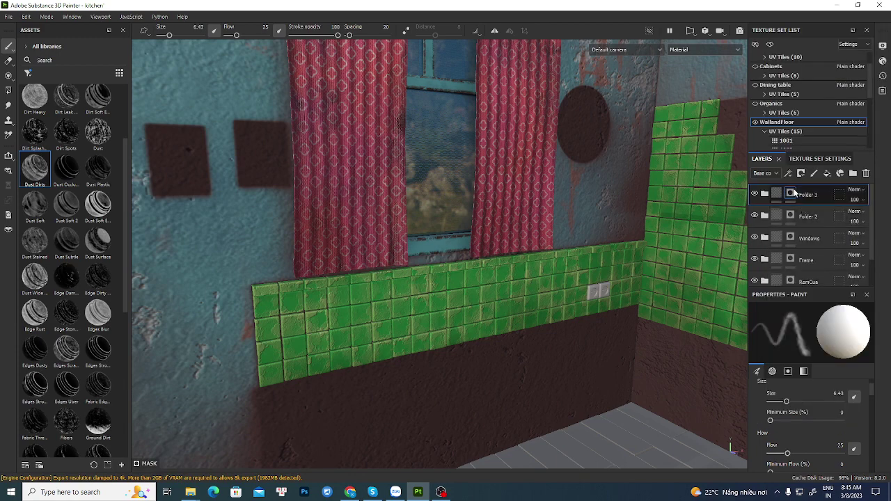
pyautogui.rightClick(809, 197)
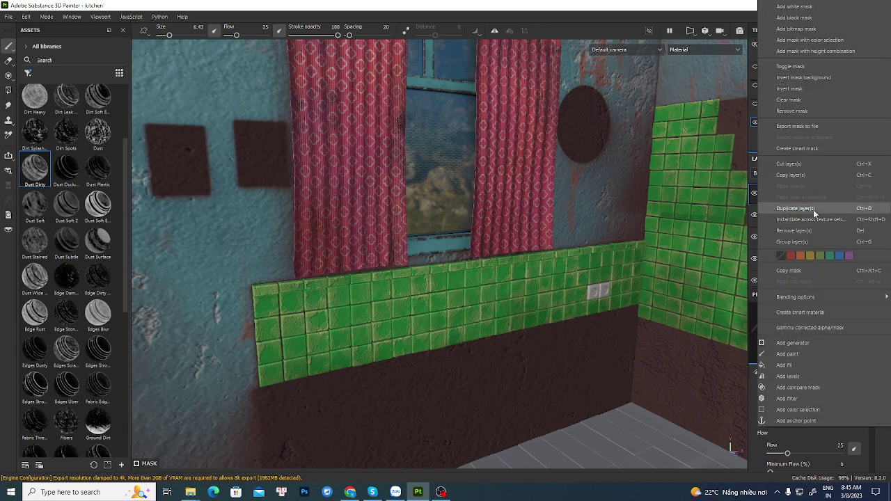
pyautogui.click(814, 210)
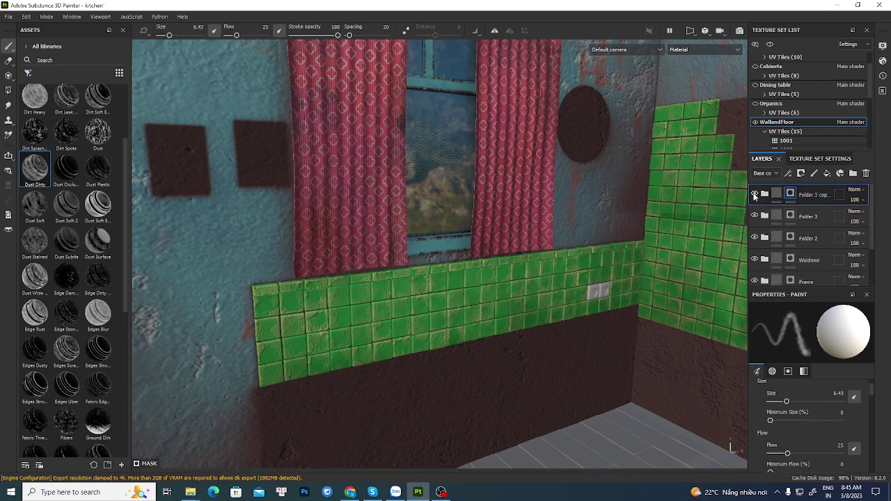
pyautogui.rightClick(782, 190)
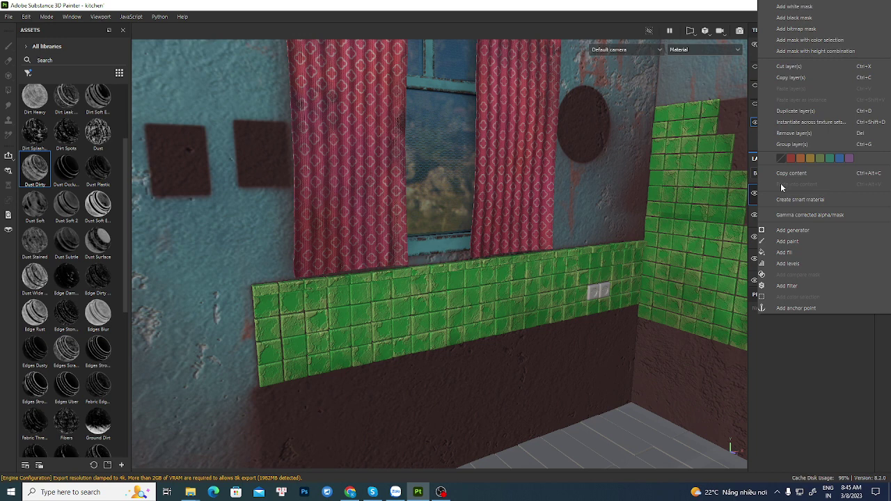
pyautogui.click(800, 24)
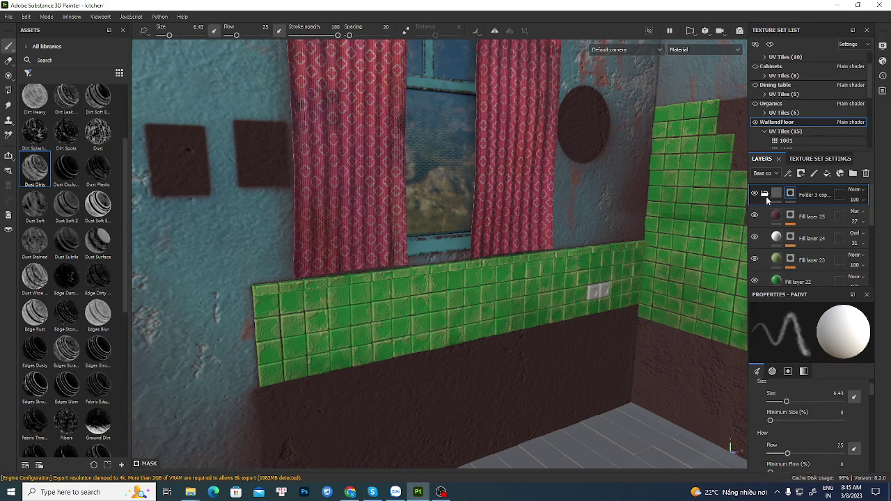
# Change the base color of Fill layer 22 in the duplicated tile folder from green to red
pyautogui.scroll(-1, 785, 257)
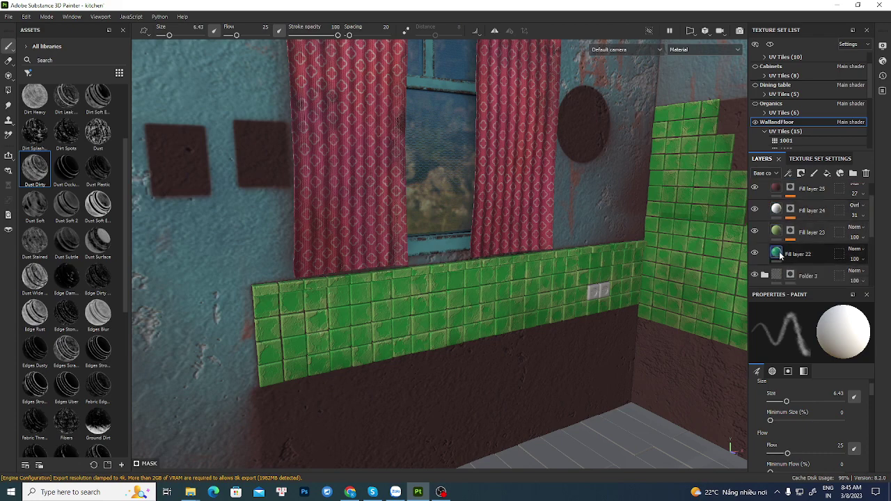
pyautogui.click(780, 255)
pyautogui.click(793, 369)
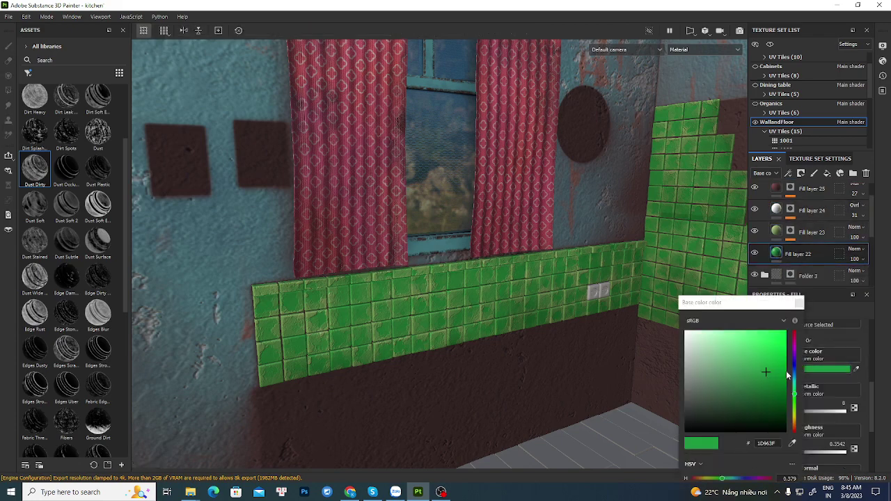
pyautogui.click(794, 431)
pyautogui.click(799, 303)
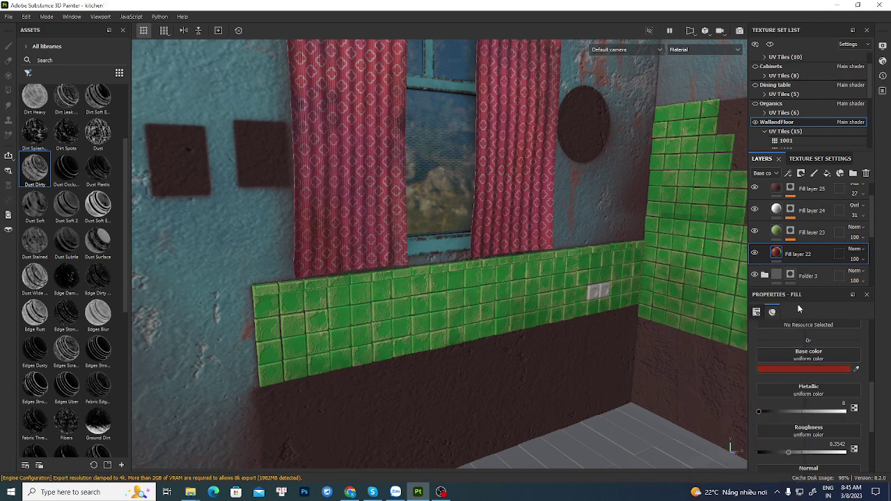
# Recolor the duplicated folder's edge wear layer, Fill layer 23, to orange-brown A87B66 and select the folder copy
pyautogui.click(780, 233)
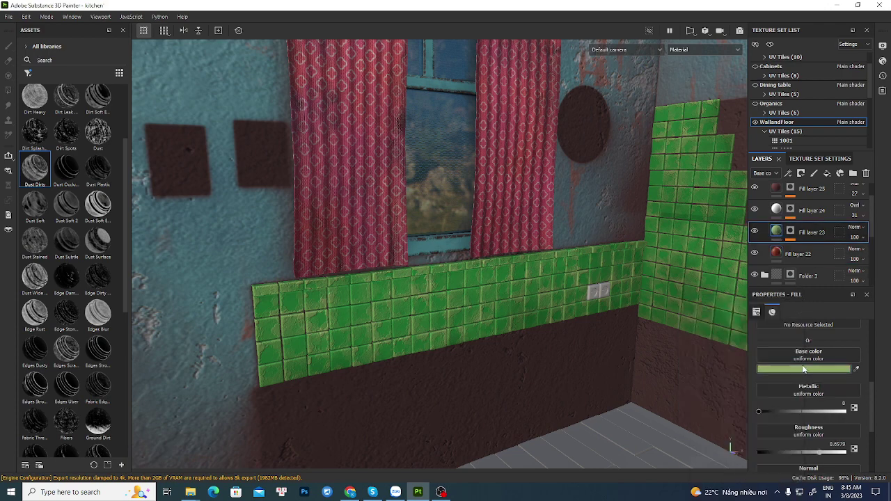
pyautogui.click(803, 369)
pyautogui.click(795, 425)
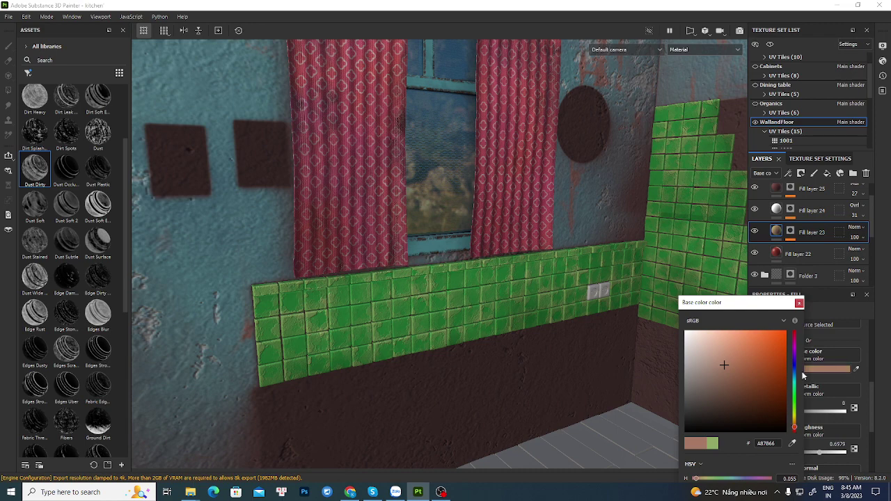
pyautogui.click(799, 304)
pyautogui.scroll(1, 800, 252)
pyautogui.click(783, 198)
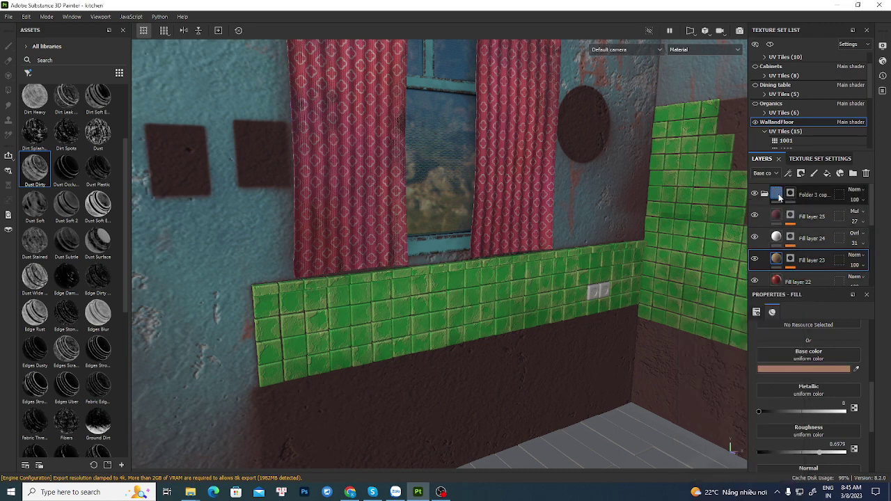
# Polygon-fill scattered individual tiles on the window wall into the Folder 3 copy's black mask, using mesh fill at value 1
pyautogui.rightClick(783, 199)
pyautogui.click(800, 204)
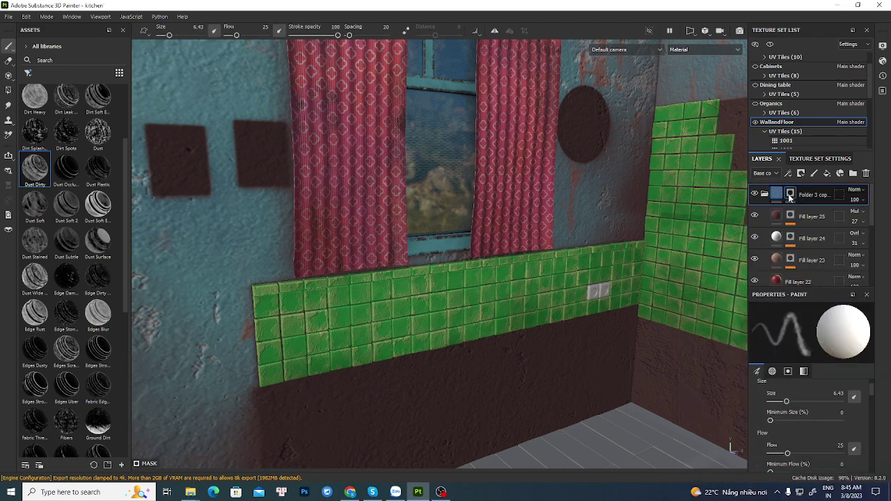
pyautogui.keyDown('alt'); pyautogui.click(790, 197); pyautogui.keyUp('alt')
pyautogui.click(777, 197)
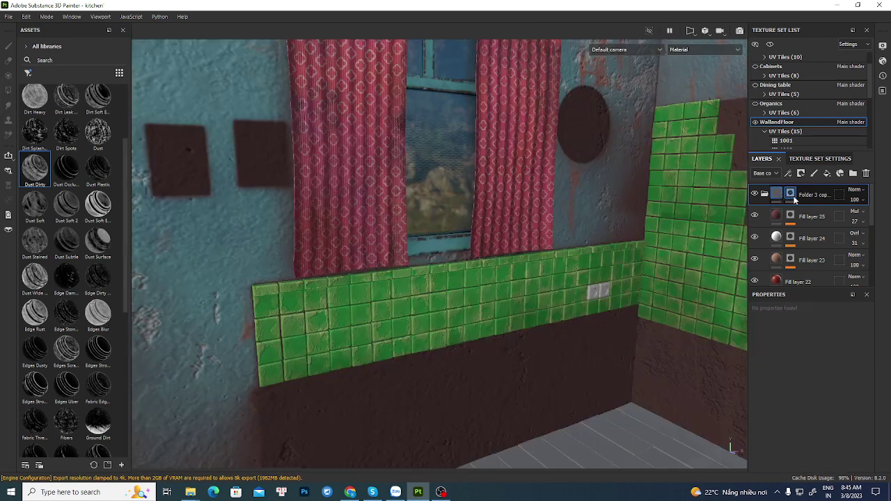
pyautogui.click(789, 194)
pyautogui.scroll(1, 497, 314)
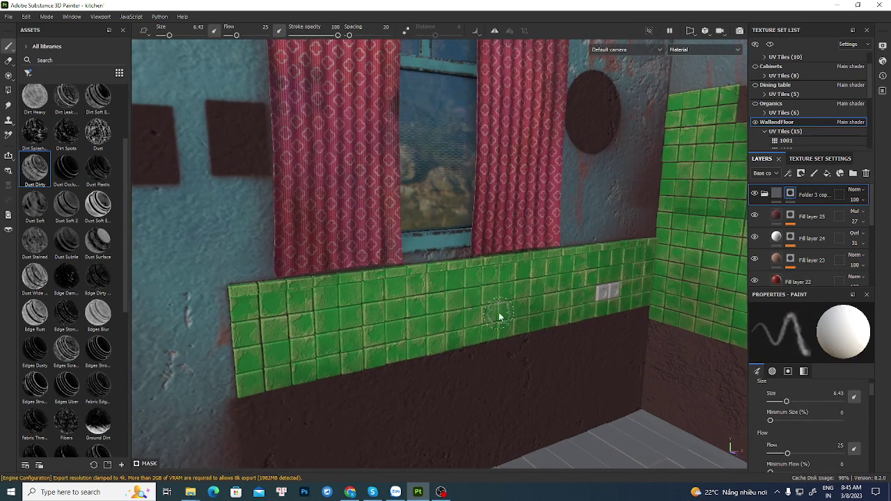
pyautogui.press('4')
pyautogui.keyDown('alt'); pyautogui.moveTo(446, 257); pyautogui.dragTo(392, 318); pyautogui.keyUp('alt')
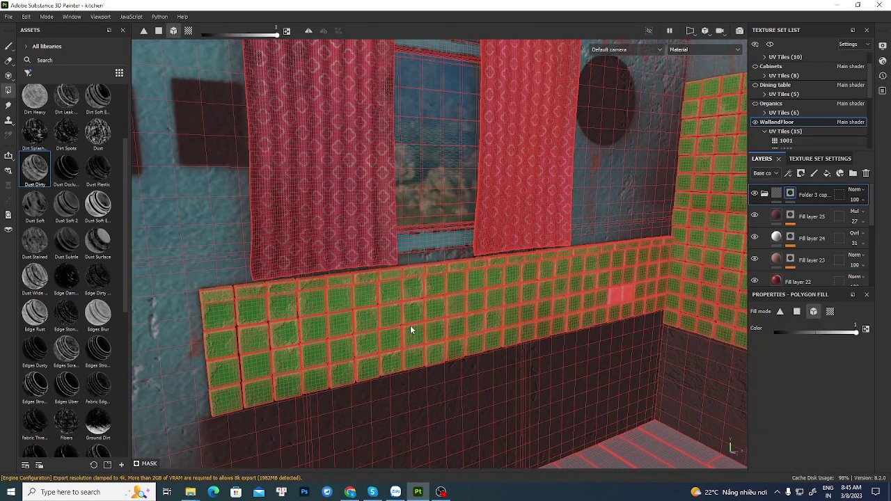
pyautogui.click(391, 315)
pyautogui.click(515, 320)
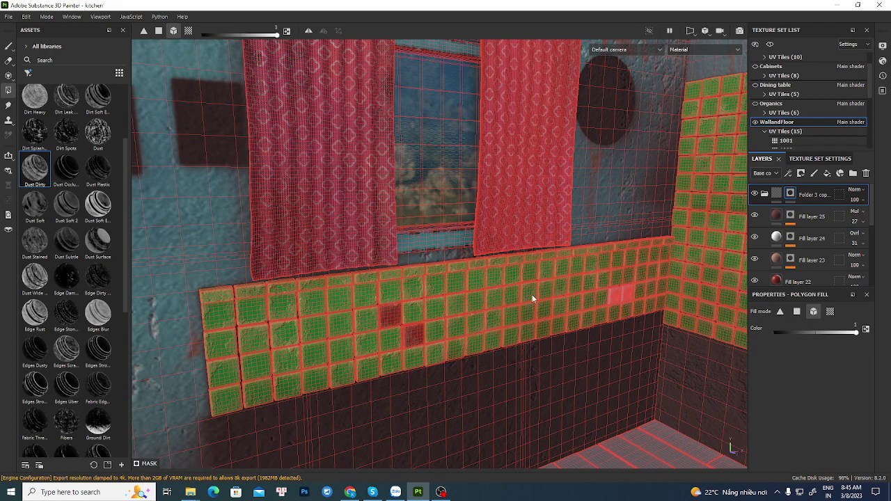
pyautogui.click(527, 295)
pyautogui.click(277, 357)
pyautogui.click(283, 339)
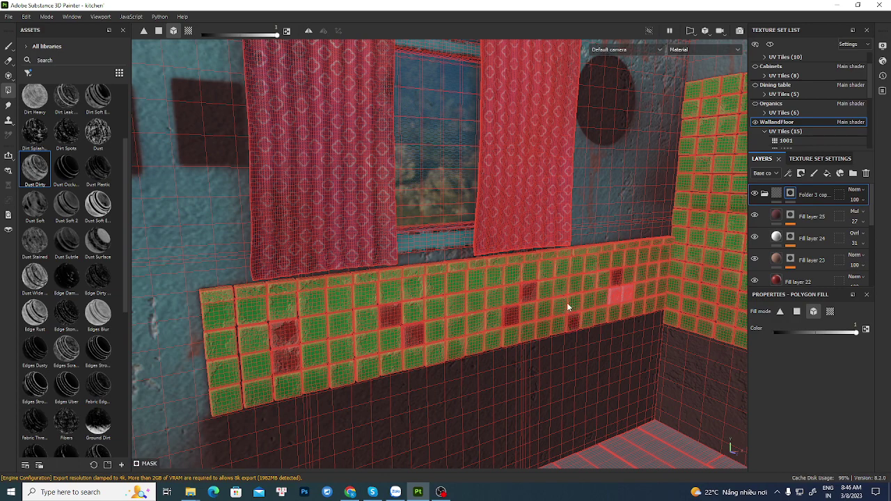
pyautogui.click(560, 272)
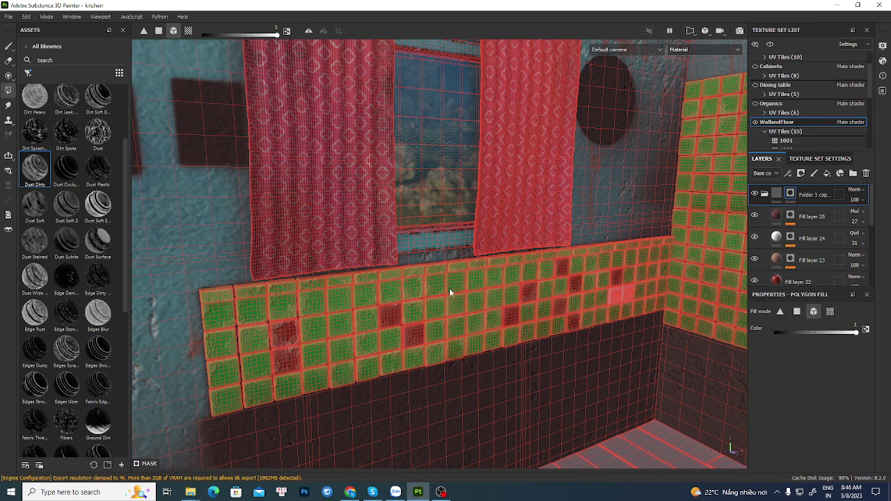
pyautogui.press('1')
# Compare the window wall with the Folder 3 copy hidden and shown, and inspect the folder's mask on its own
pyautogui.keyDown('alt'); pyautogui.moveTo(532, 269); pyautogui.dragTo(509, 263, button='right'); pyautogui.keyUp('alt')
pyautogui.keyDown('alt'); pyautogui.moveTo(509, 263); pyautogui.dragTo(496, 240); pyautogui.keyUp('alt')
pyautogui.keyDown('alt'); pyautogui.moveTo(495, 240); pyautogui.dragTo(543, 317, button='right'); pyautogui.keyUp('alt')
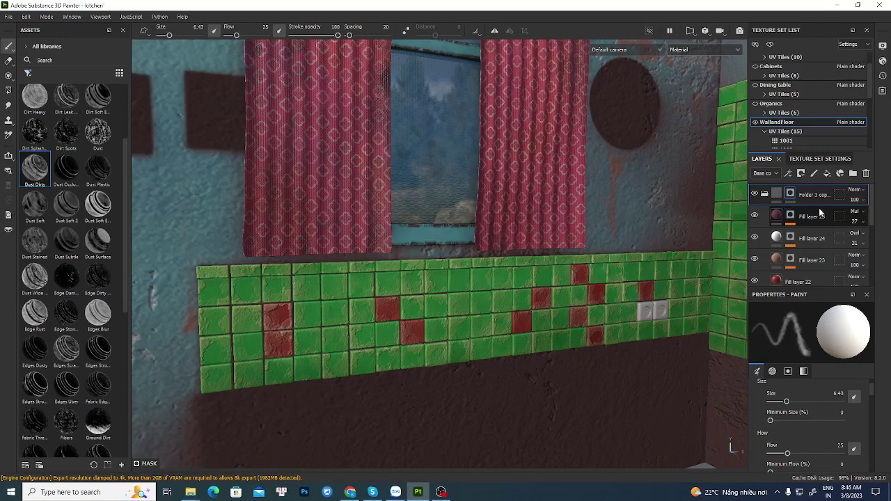
pyautogui.click(755, 195)
pyautogui.click(754, 195)
pyautogui.click(754, 195)
pyautogui.click(755, 195)
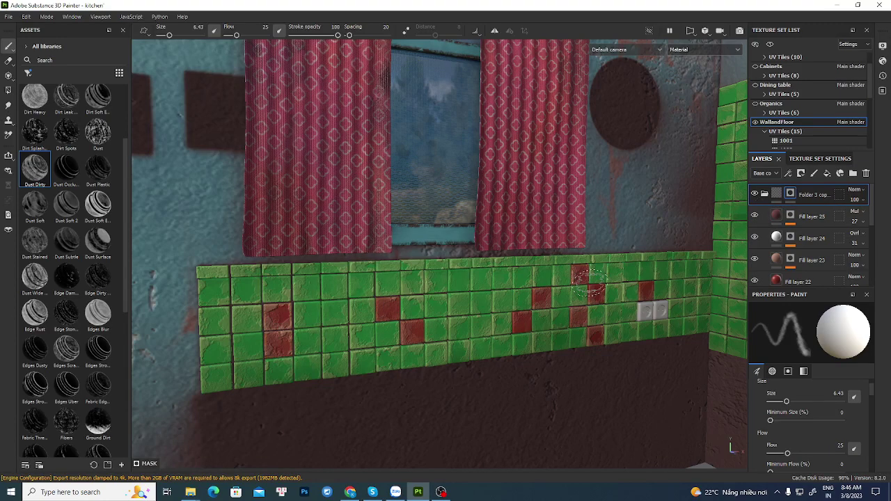
pyautogui.moveTo(445, 244)
pyautogui.keyDown('alt'); pyautogui.mouseDown()
pyautogui.moveTo(404, 241)
pyautogui.moveTo(431, 240)
pyautogui.mouseUp(); pyautogui.keyUp('alt')
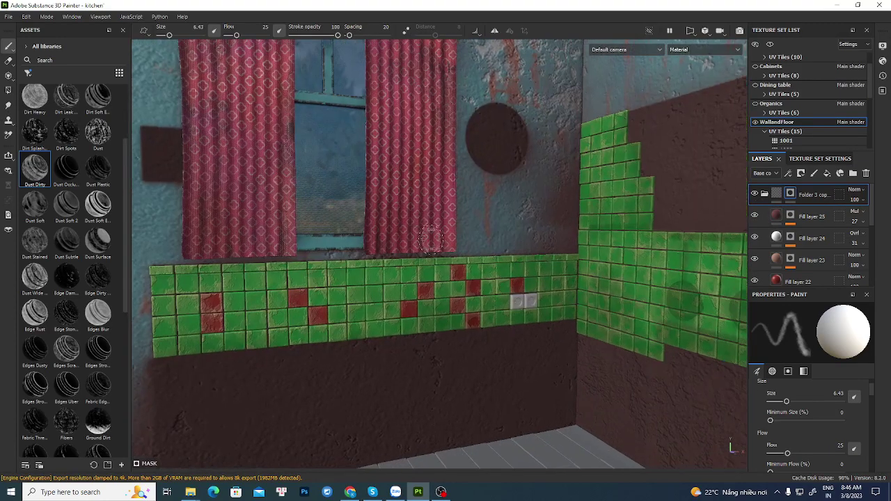
pyautogui.keyDown('alt'); pyautogui.click(777, 195); pyautogui.keyUp('alt')
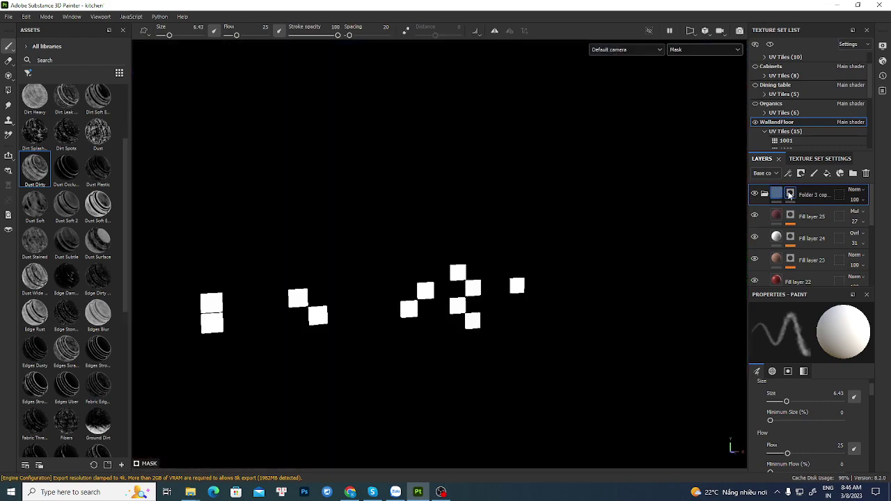
pyautogui.keyDown('alt'); pyautogui.click(789, 195); pyautogui.keyUp('alt')
# Polygon-fill scattered tiles on the adjoining wall into the Folder 3 copy's mask, including the stepped section near the corner
pyautogui.press('4')
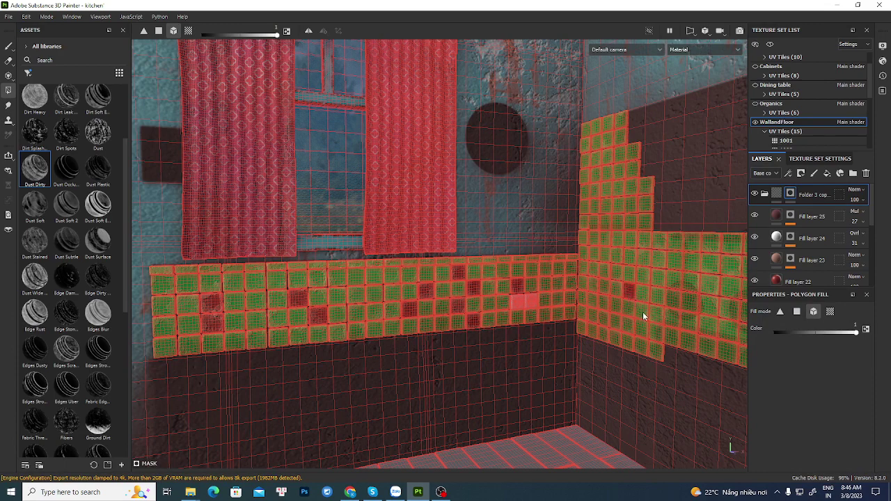
pyautogui.click(659, 261)
pyautogui.click(606, 178)
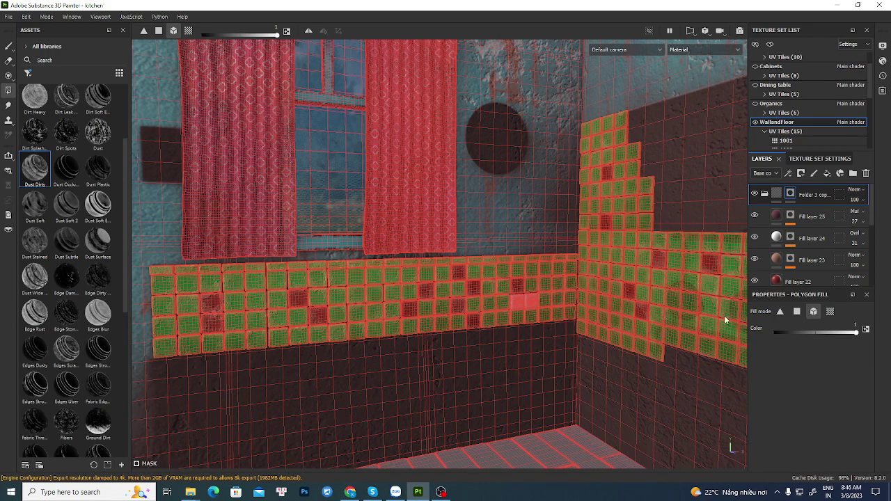
pyautogui.keyDown('alt'); pyautogui.moveTo(667, 298); pyautogui.dragTo(629, 286); pyautogui.keyUp('alt')
pyautogui.click(657, 273)
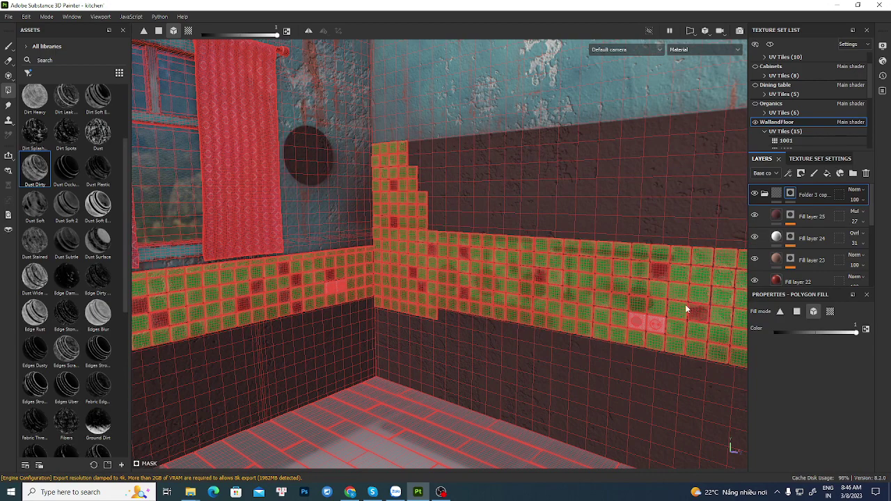
pyautogui.press('1')
# Examine the scattered red tiles on both kitchen walls from wider and closer views
pyautogui.moveTo(471, 243)
pyautogui.keyDown('alt'); pyautogui.mouseDown()
pyautogui.moveTo(425, 242)
pyautogui.moveTo(481, 254)
pyautogui.moveTo(521, 239)
pyautogui.moveTo(431, 209)
pyautogui.moveTo(408, 239)
pyautogui.moveTo(418, 255)
pyautogui.moveTo(417, 226)
pyautogui.mouseUp(); pyautogui.keyUp('alt')
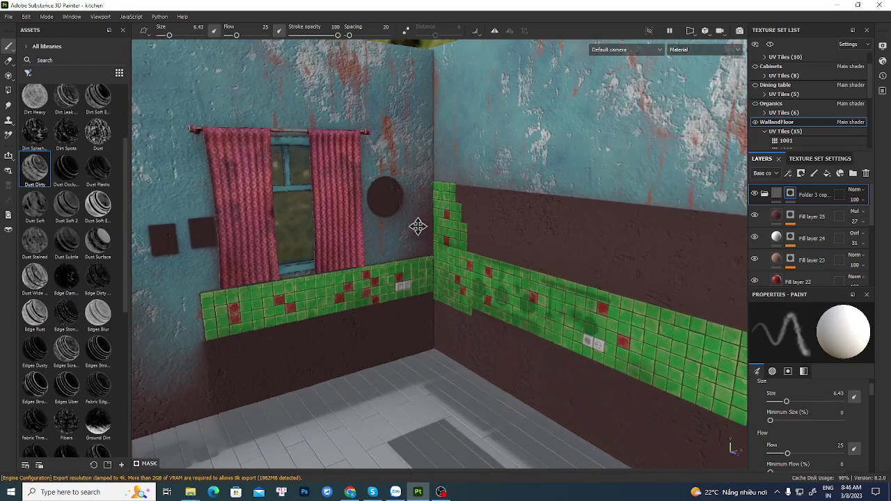
pyautogui.keyDown('alt'); pyautogui.moveTo(418, 226); pyautogui.dragTo(405, 221, button='middle'); pyautogui.keyUp('alt')
pyautogui.keyDown('alt'); pyautogui.moveTo(404, 189); pyautogui.dragTo(330, 166, button='right'); pyautogui.keyUp('alt')
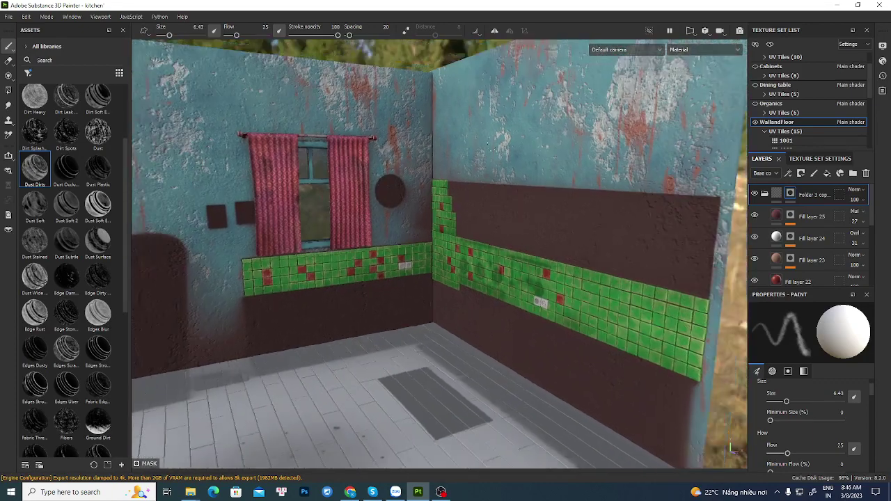
pyautogui.keyDown('alt'); pyautogui.moveTo(530, 291); pyautogui.dragTo(532, 237); pyautogui.keyUp('alt')
pyautogui.keyDown('alt'); pyautogui.moveTo(515, 233); pyautogui.dragTo(552, 197, button='middle'); pyautogui.keyUp('alt')
pyautogui.keyDown('alt'); pyautogui.moveTo(423, 200); pyautogui.dragTo(359, 208, button='right'); pyautogui.keyUp('alt')
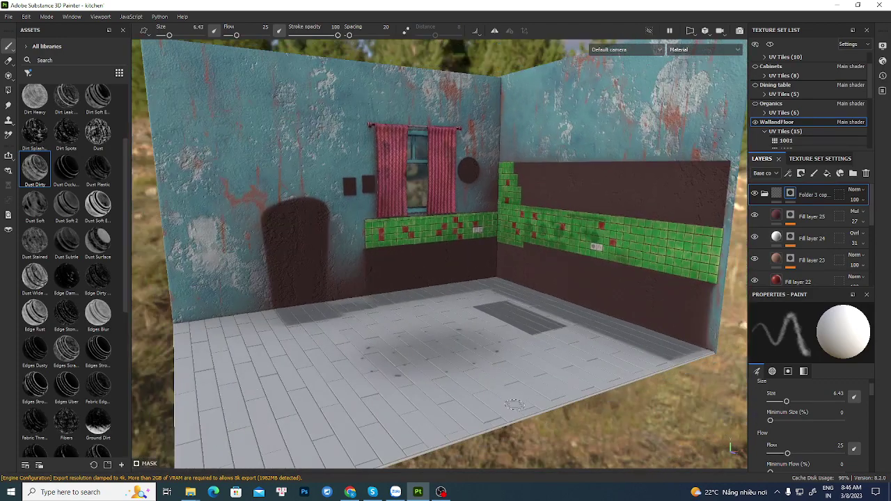
pyautogui.keyDown('alt'); pyautogui.moveTo(583, 298); pyautogui.dragTo(644, 296, button='right'); pyautogui.keyUp('alt')
pyautogui.keyDown('alt'); pyautogui.moveTo(546, 292); pyautogui.dragTo(549, 319, button='middle'); pyautogui.keyUp('alt')
pyautogui.keyDown('alt'); pyautogui.moveTo(541, 284); pyautogui.dragTo(563, 277, button='right'); pyautogui.keyUp('alt')
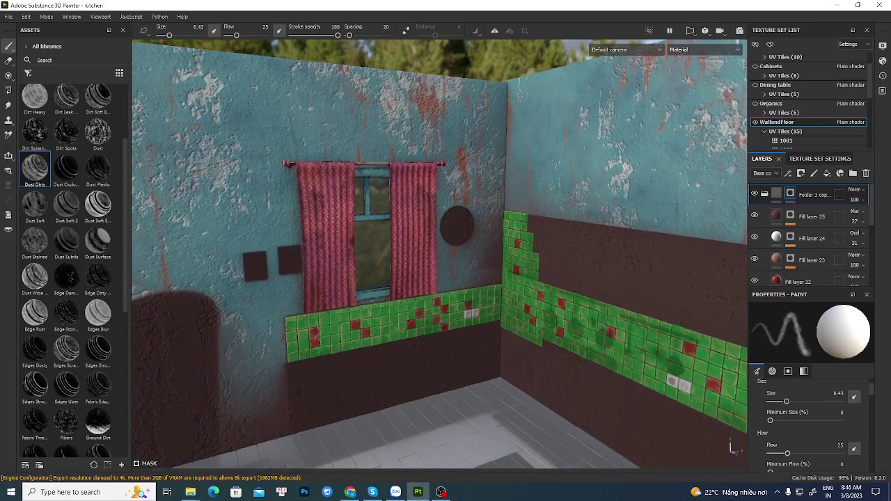